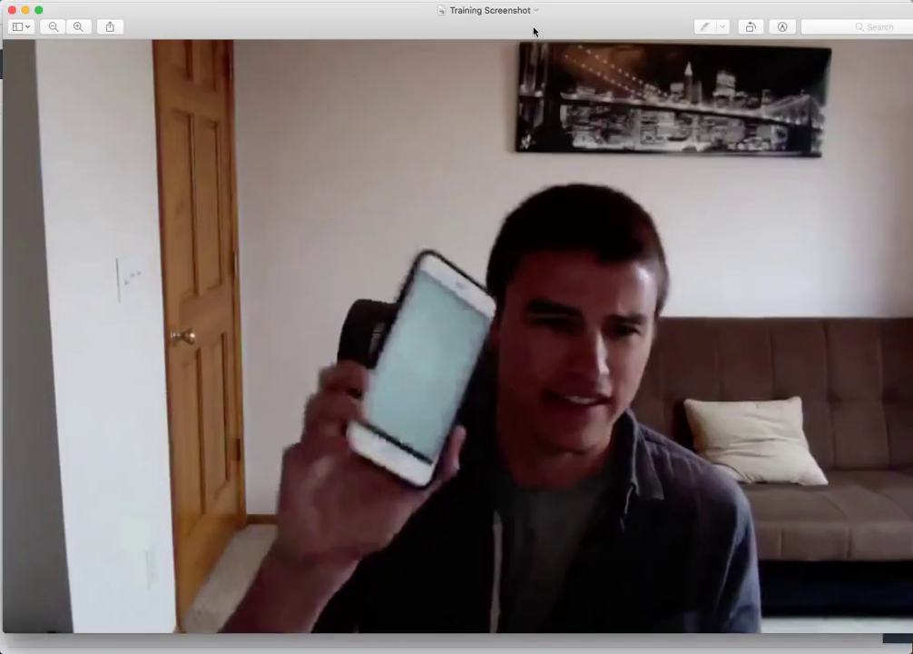
Step: Close the Training Screenshot and Illustration1.png image previews covering the Ads Manager page
left_click_drag(534, 28, 568, 70)
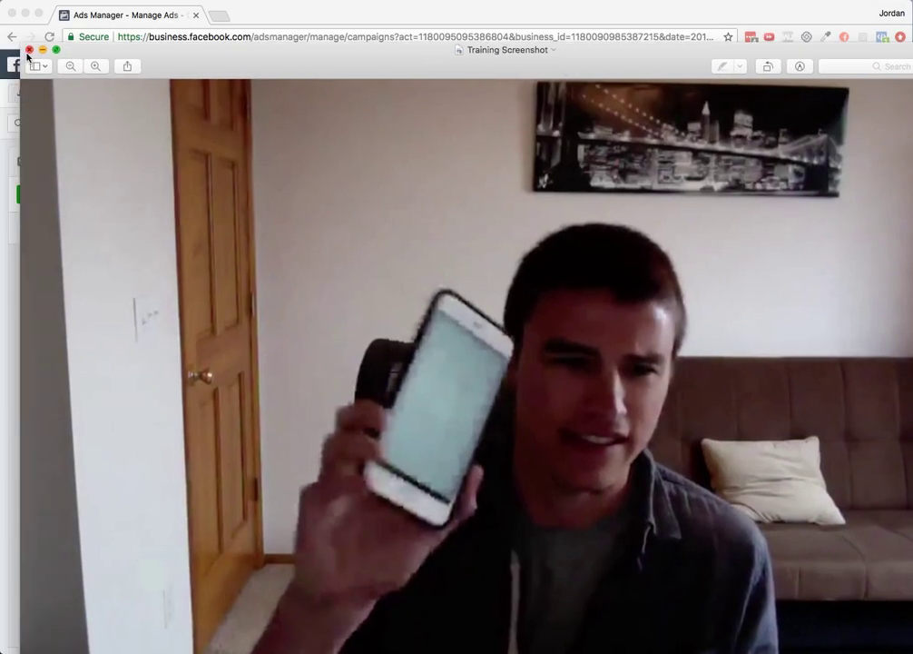
left_click(29, 50)
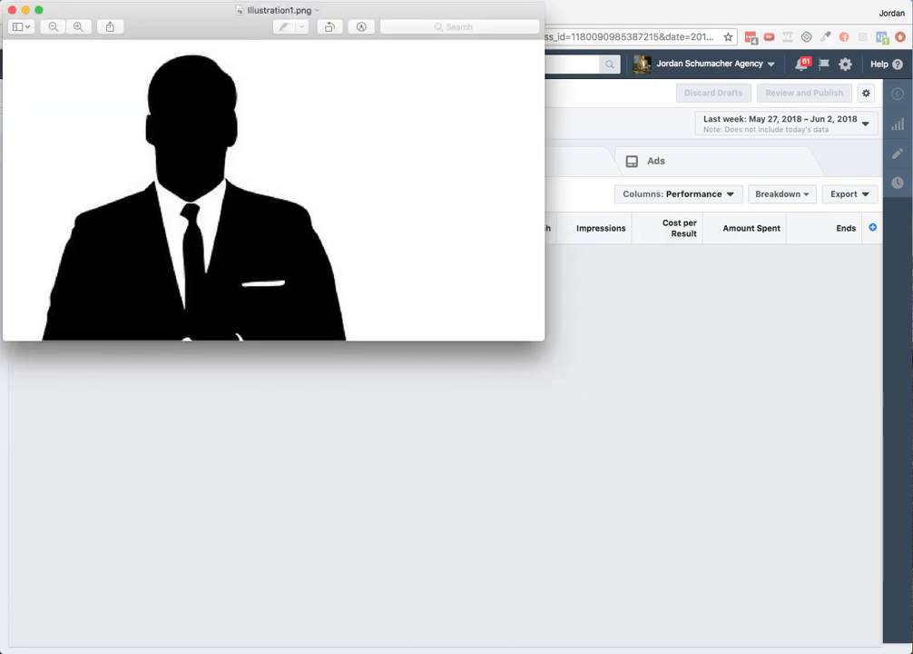
left_click_drag(218, 25, 539, 280)
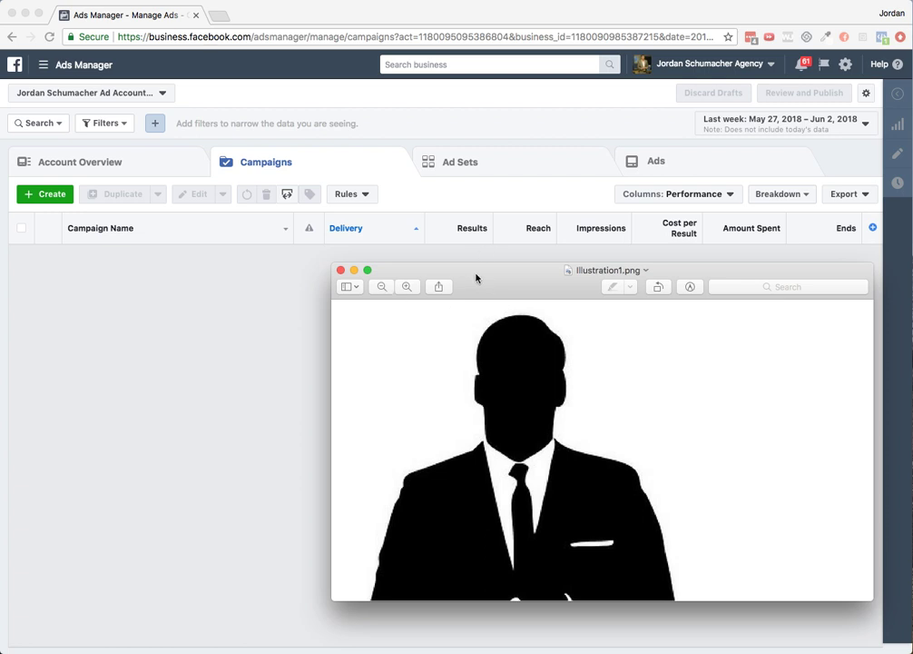
left_click_drag(476, 278, 420, 247)
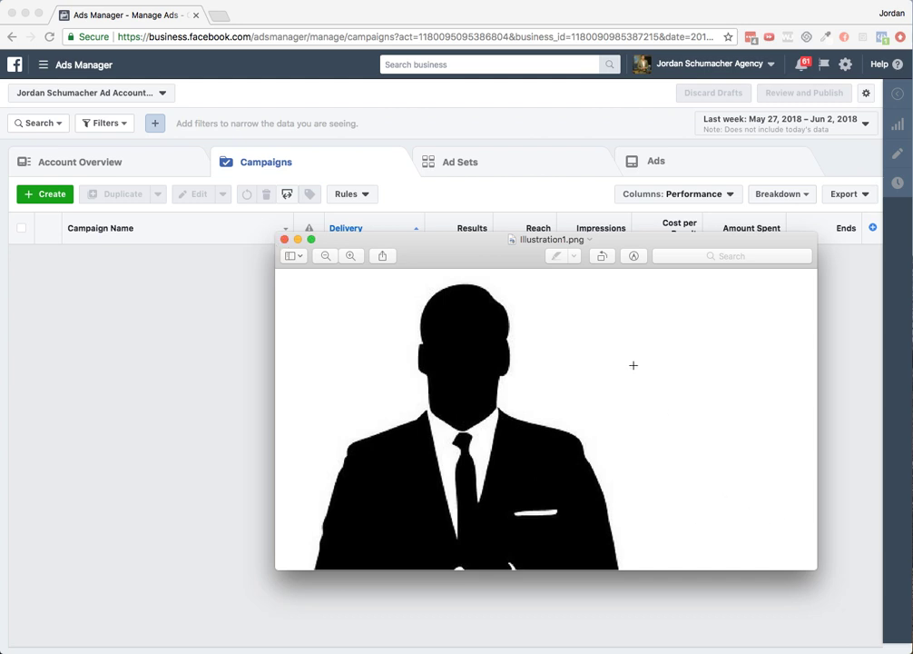
left_click(284, 240)
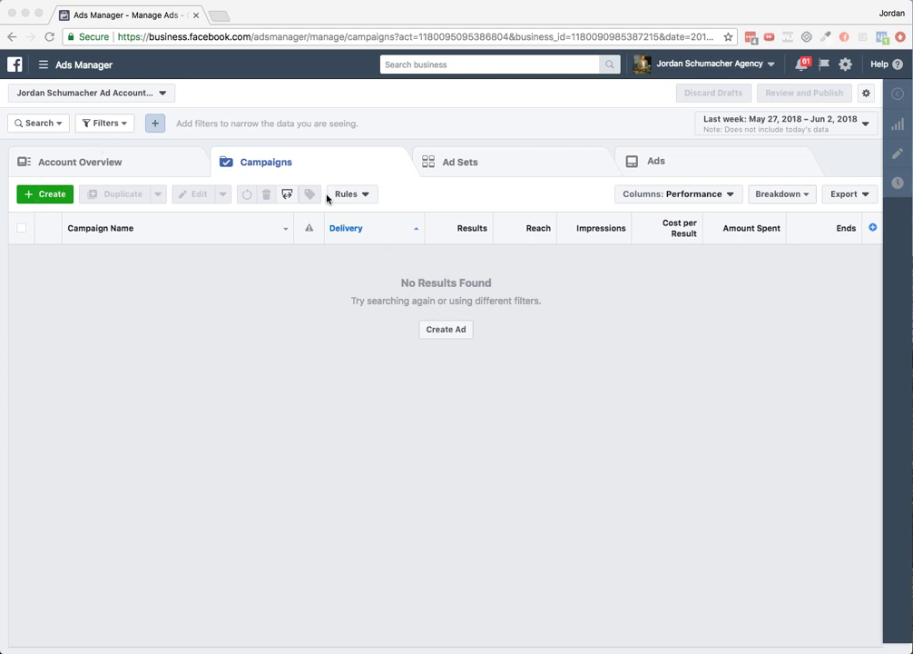
Step: Start a new campaign and enter the naming pattern "CN - Audience Level - Optimization" as its name
left_click(52, 195)
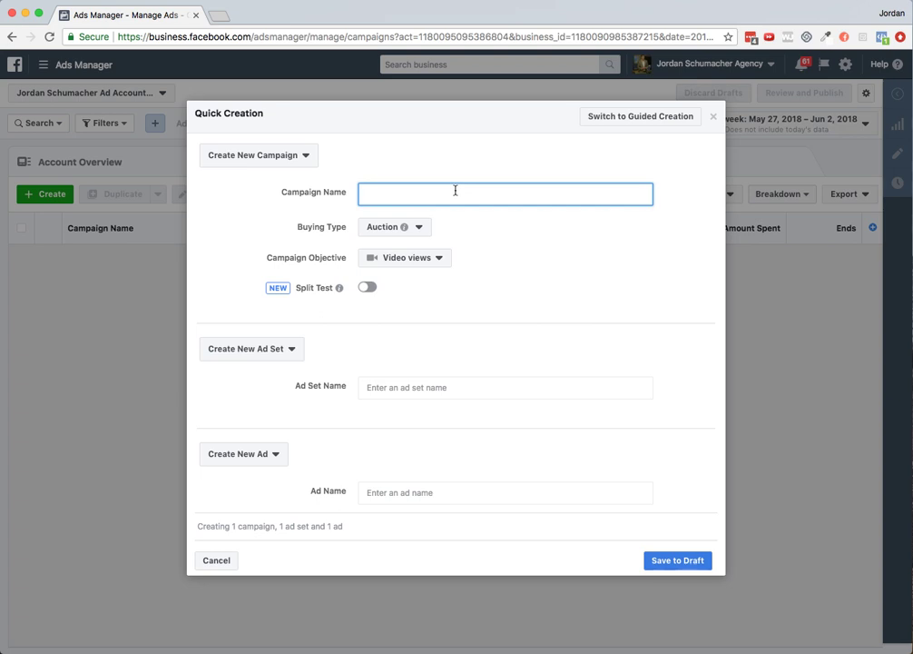
type("JSA")
type("- Interests -")
left_click_drag(449, 192, 352, 192)
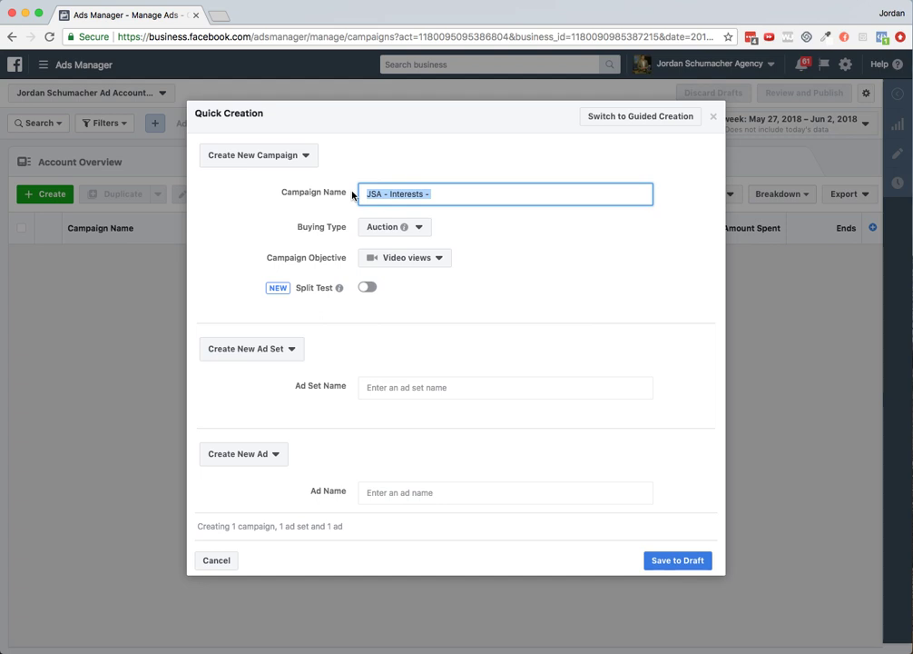
type("CN - Audience Level - Optimization")
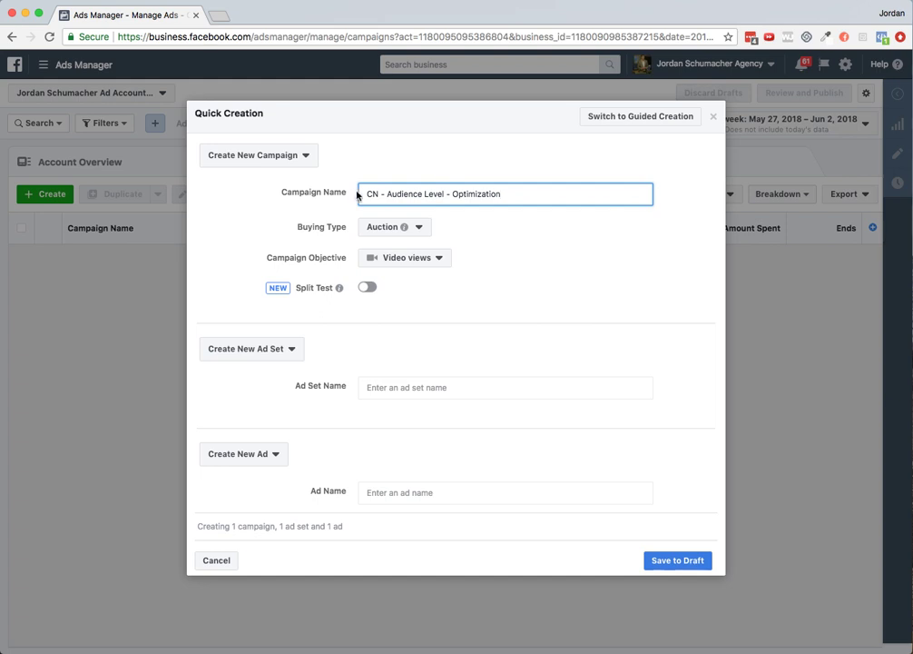
Step: Rename the new campaign "JSA - Interests - EG Webinar - Conversions"
left_click_drag(553, 193, 324, 200)
type("JSA - Interests - C")
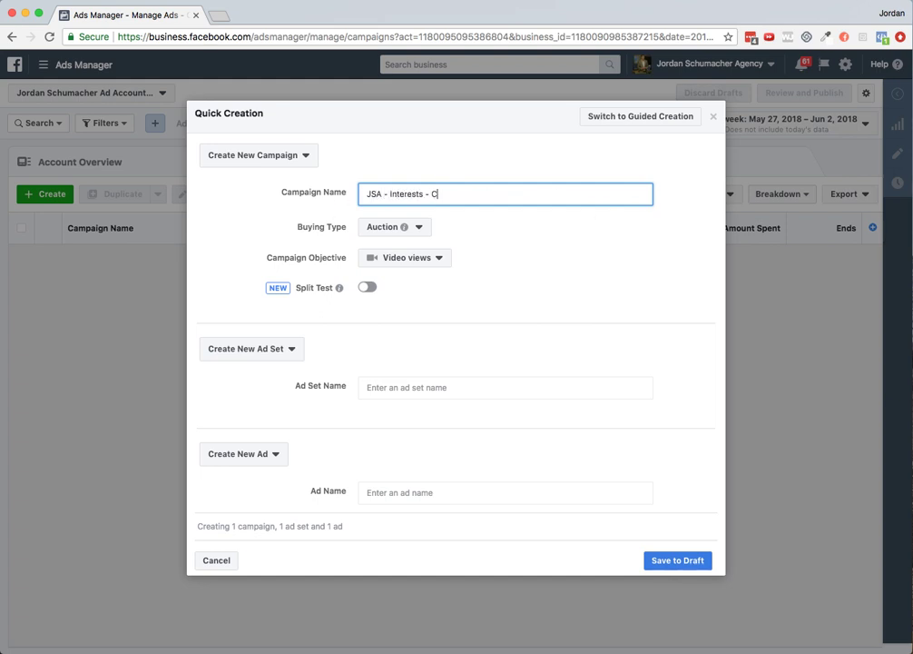
type("onversions")
left_click(433, 193)
type("RE")
key("BackSpace")
key("BackSpace")
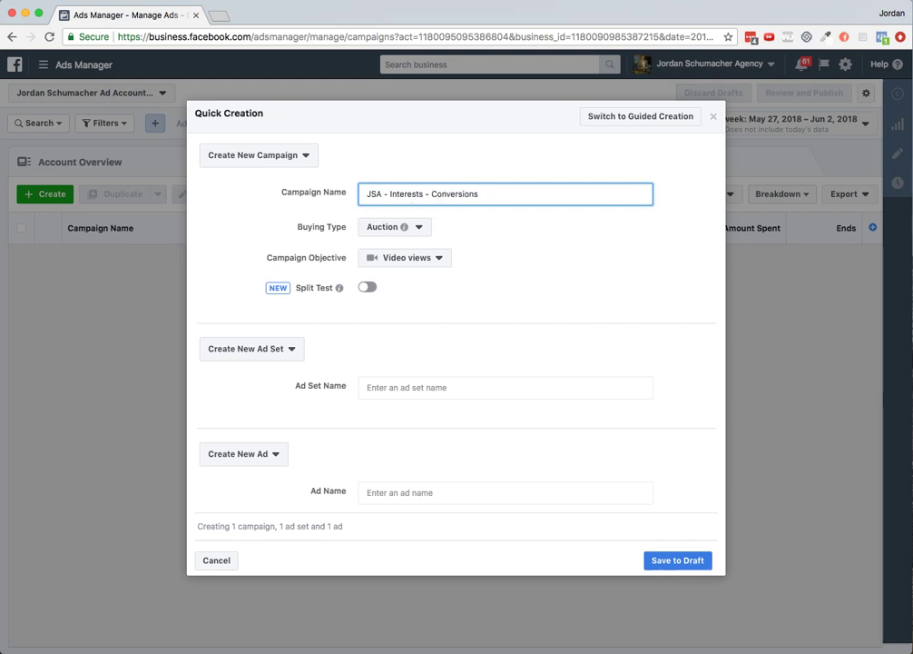
type("EG Webinar")
left_click_drag(430, 194, 475, 195)
left_click(478, 194)
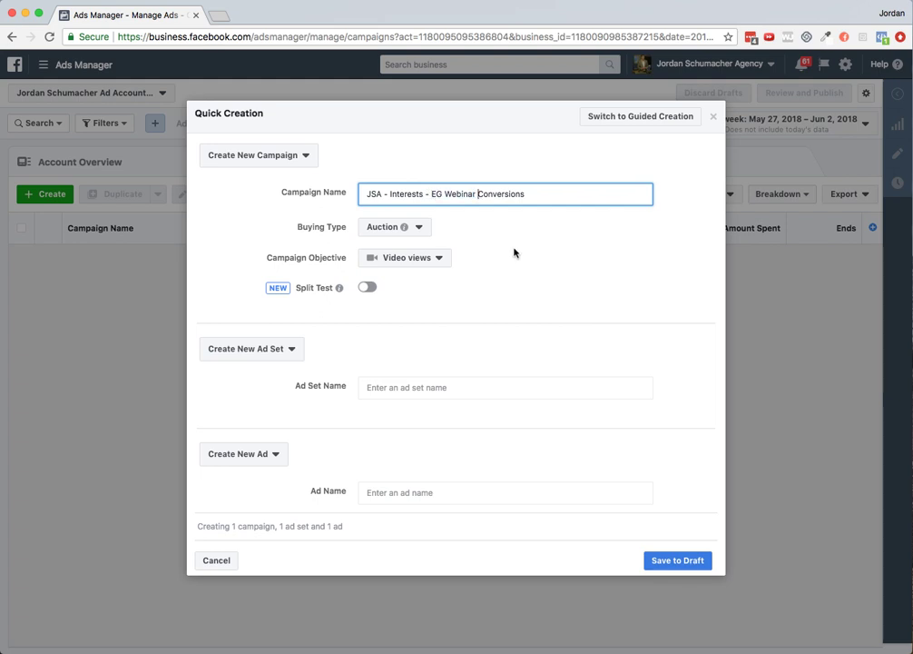
type("-")
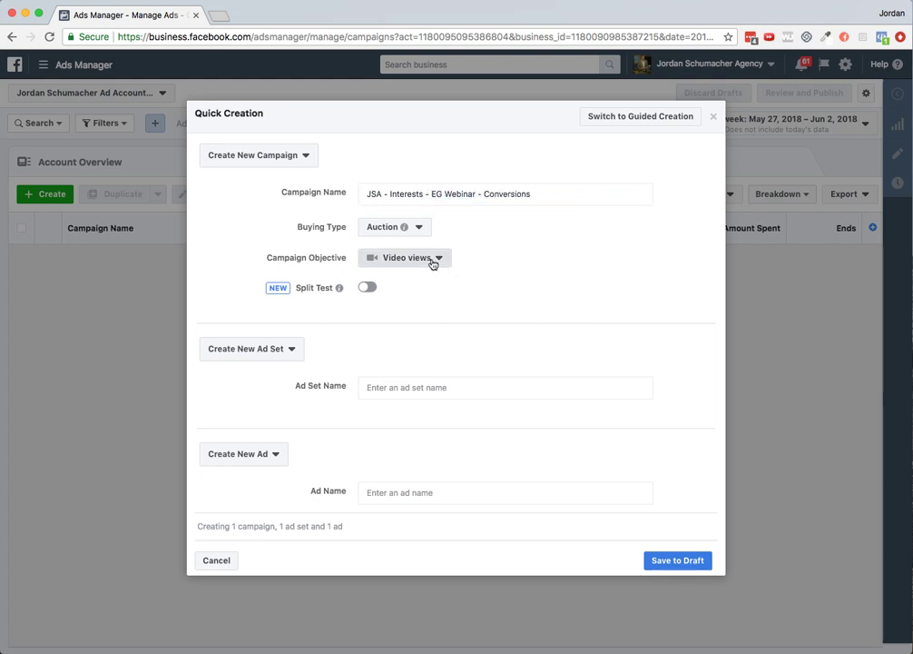
Step: Set the campaign objective to Conversions and dismiss the creation dialog without saving
left_click(432, 260)
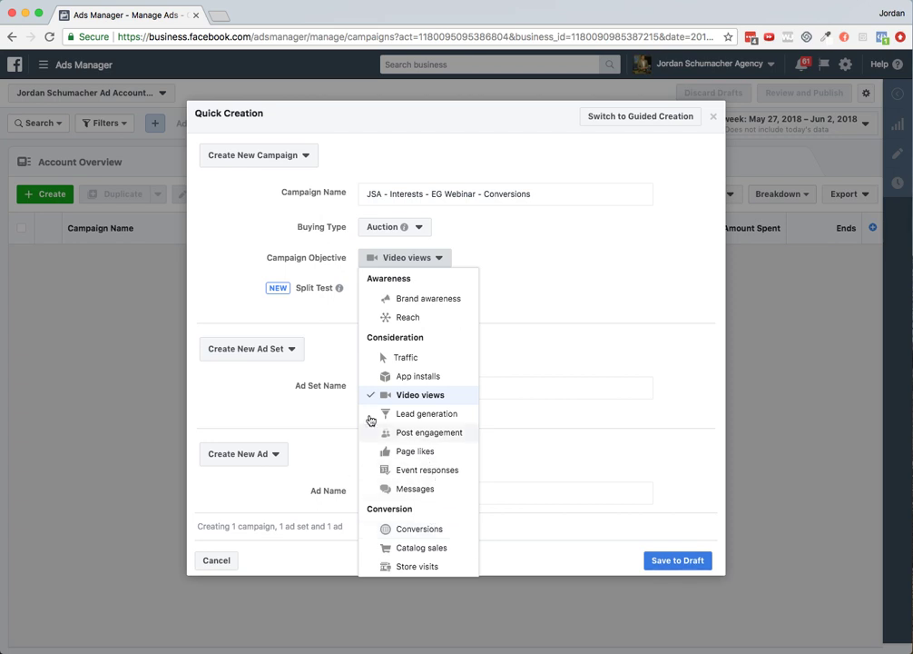
mouse_move(337, 285)
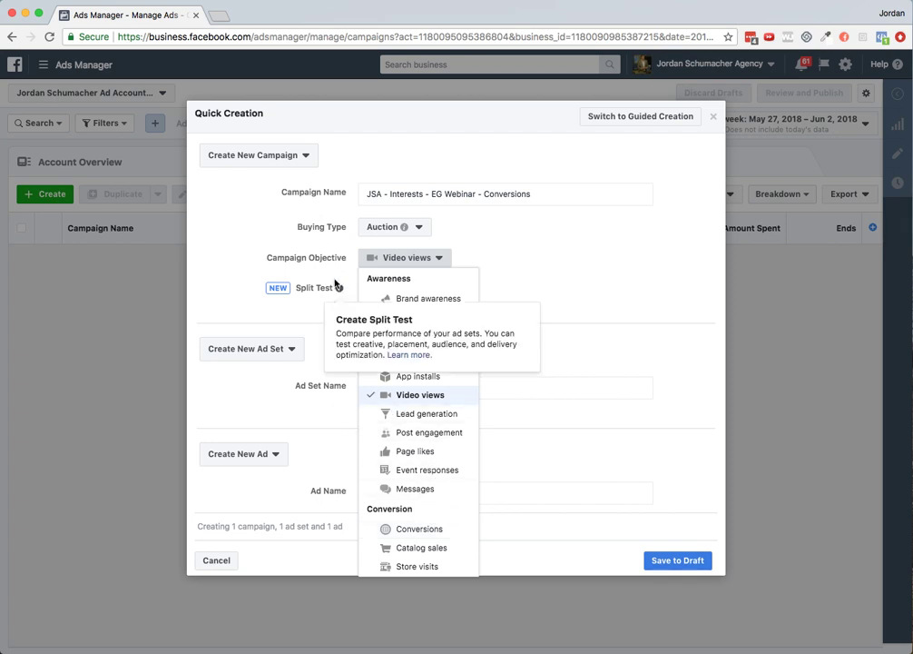
left_click(427, 534)
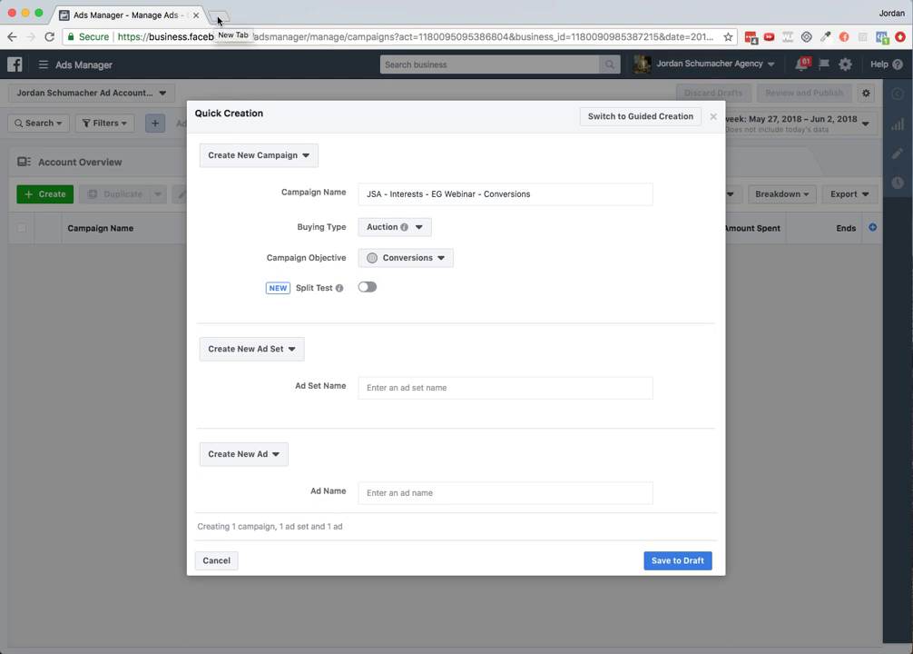
key("Escape")
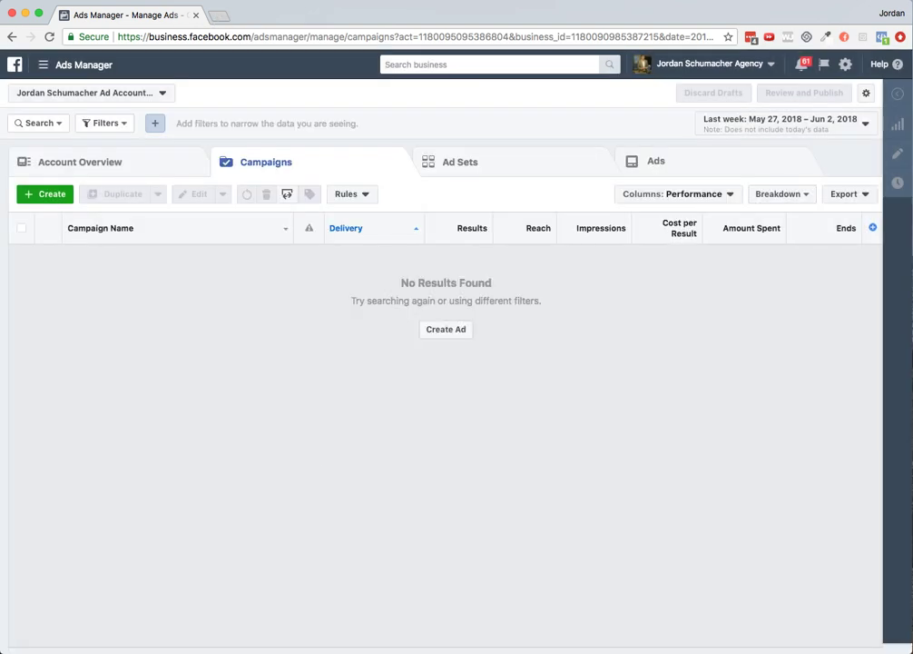
Step: Open the Audiences library in a separate browser tab and look through the list of audiences
left_click(77, 64)
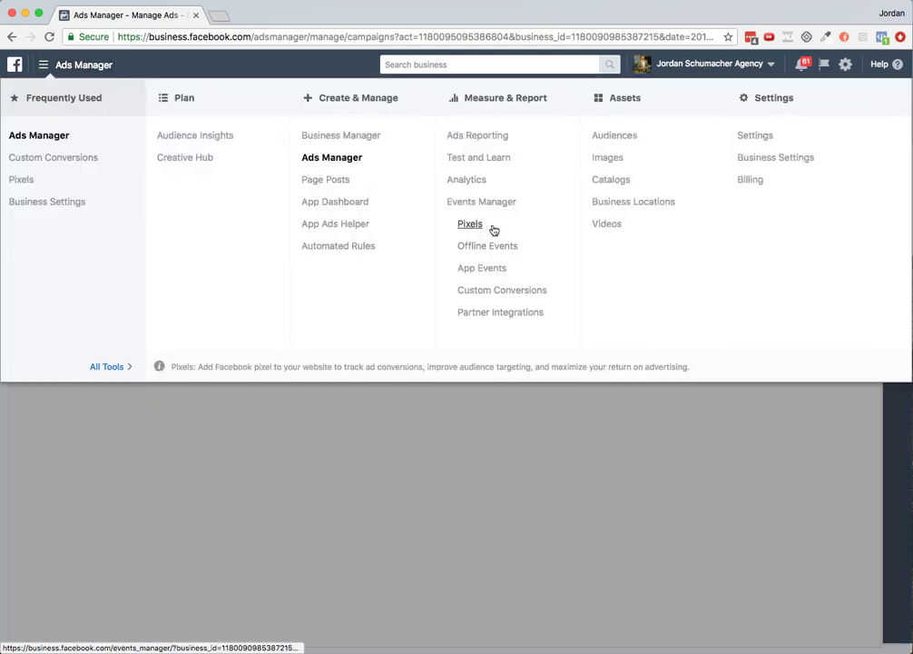
right_click(606, 143)
left_click(621, 142)
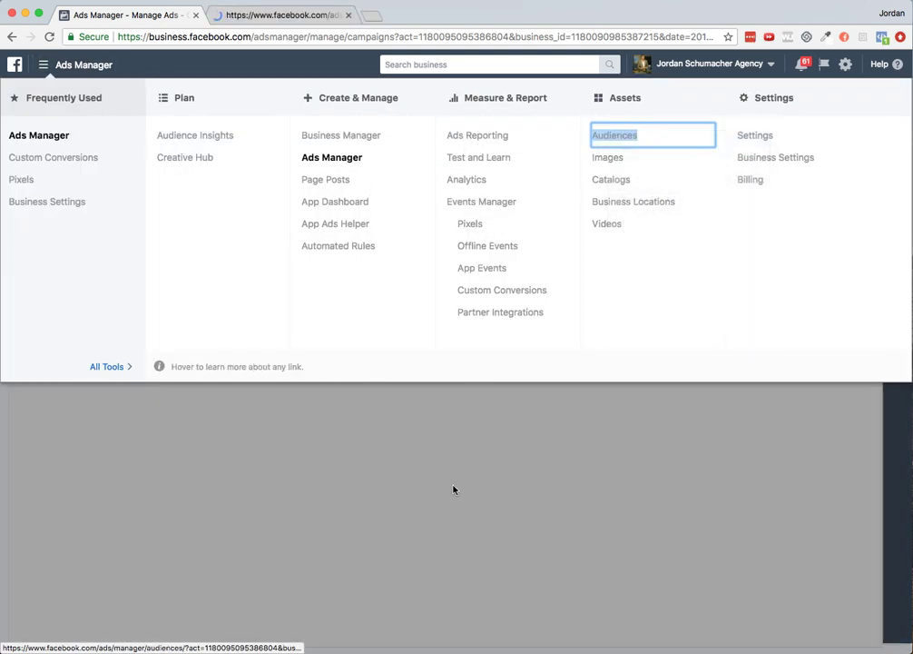
left_click(441, 474)
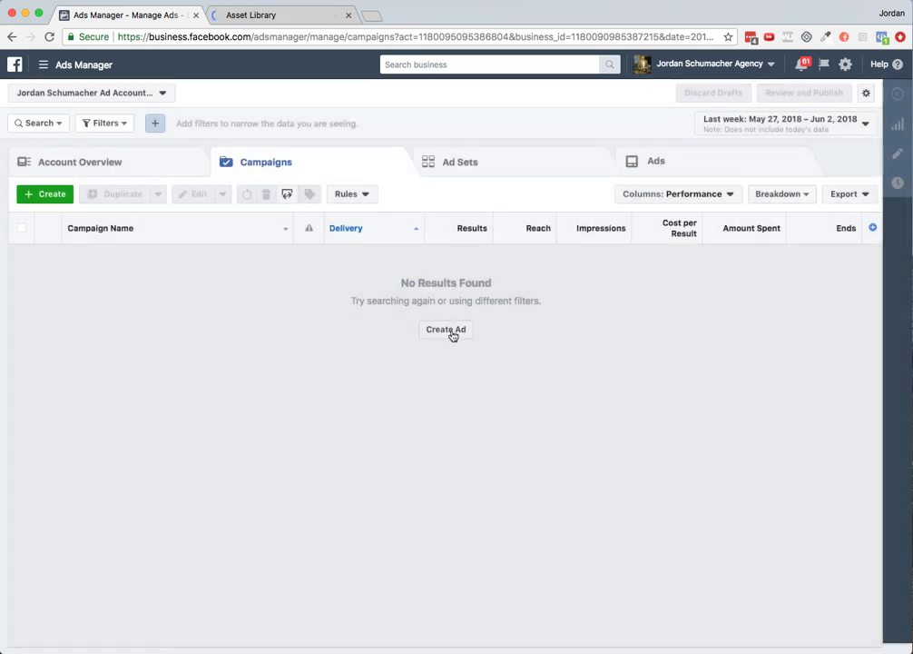
left_click(296, 16)
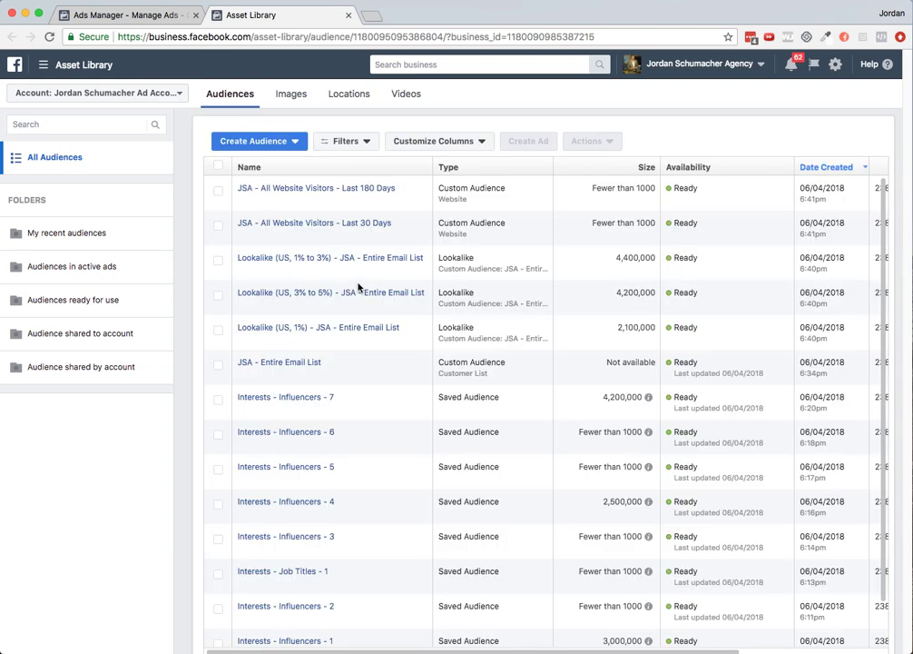
scroll(359, 299, "down", 2)
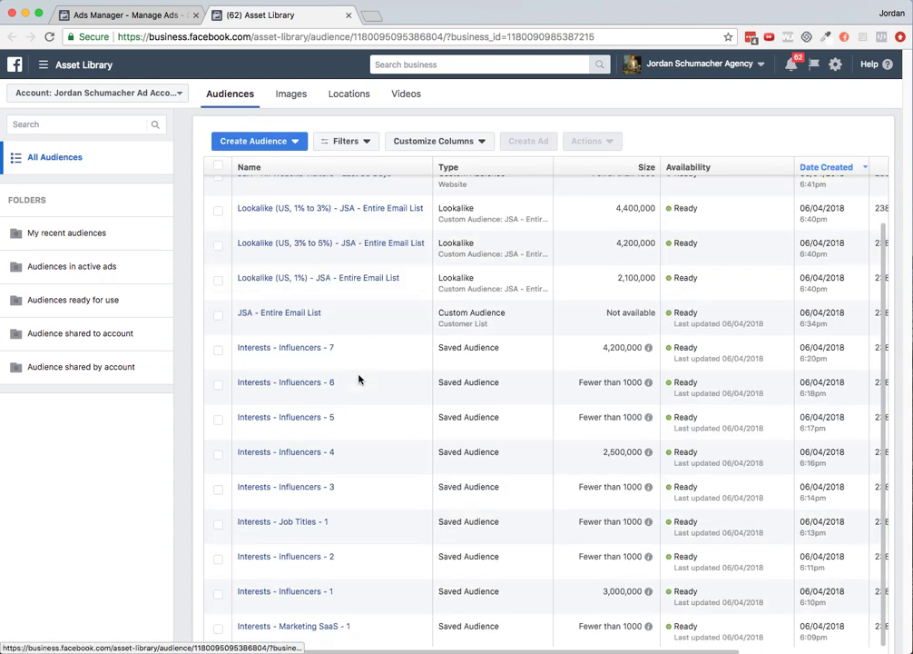
Step: Return to the campaigns page, start creating an ad, and choose to create a new campaign for it
left_click(154, 15)
left_click(446, 328)
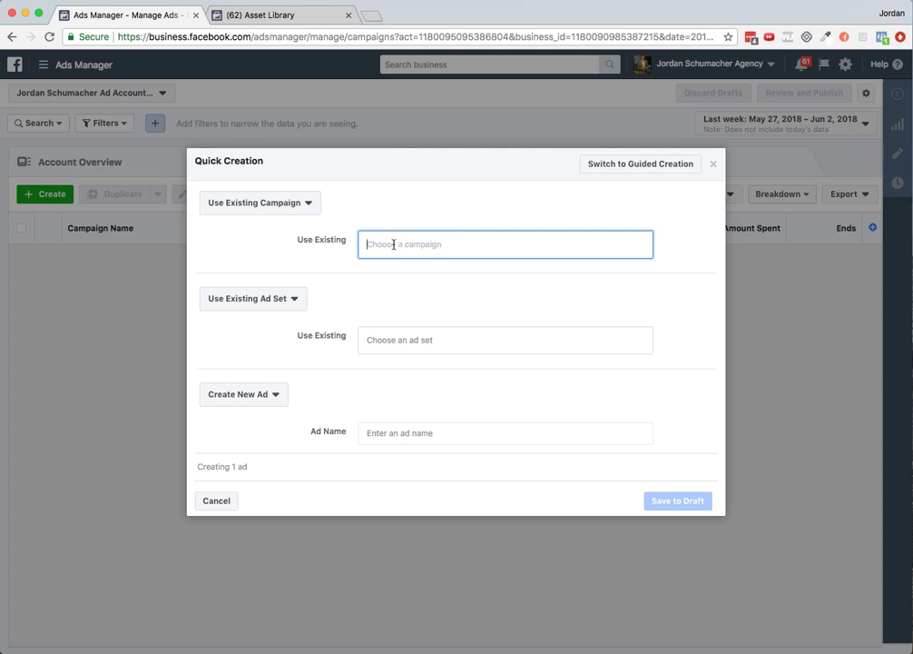
type("JSA")
key("BackSpace")
key("BackSpace")
key("BackSpace")
left_click(249, 201)
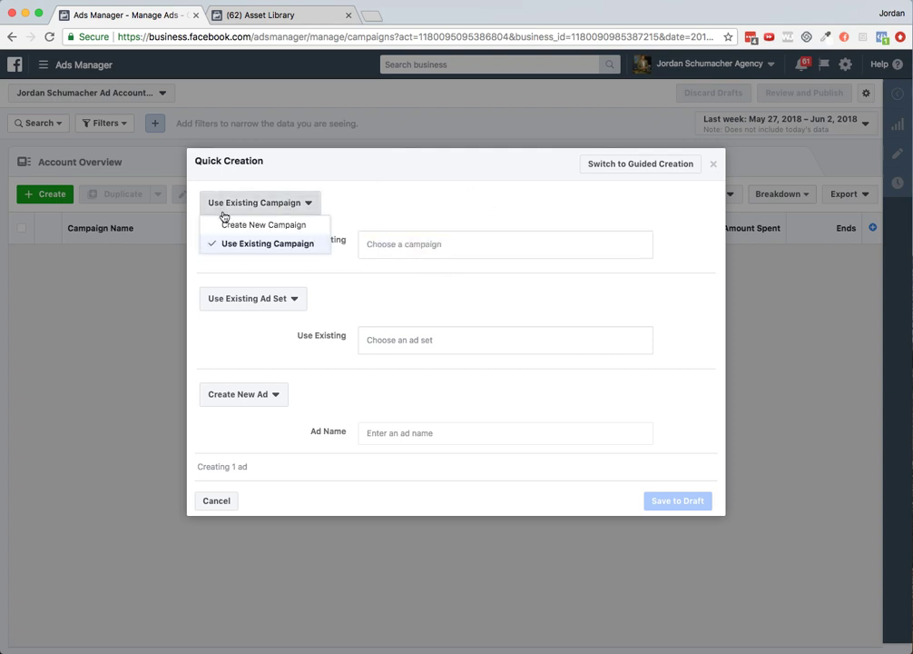
left_click(284, 233)
Step: Name the campaign "JSA - Interests - EG Webinar - Registrant Conversions" and set its objective to Conversions
left_click(435, 191)
type("JSA - Interes")
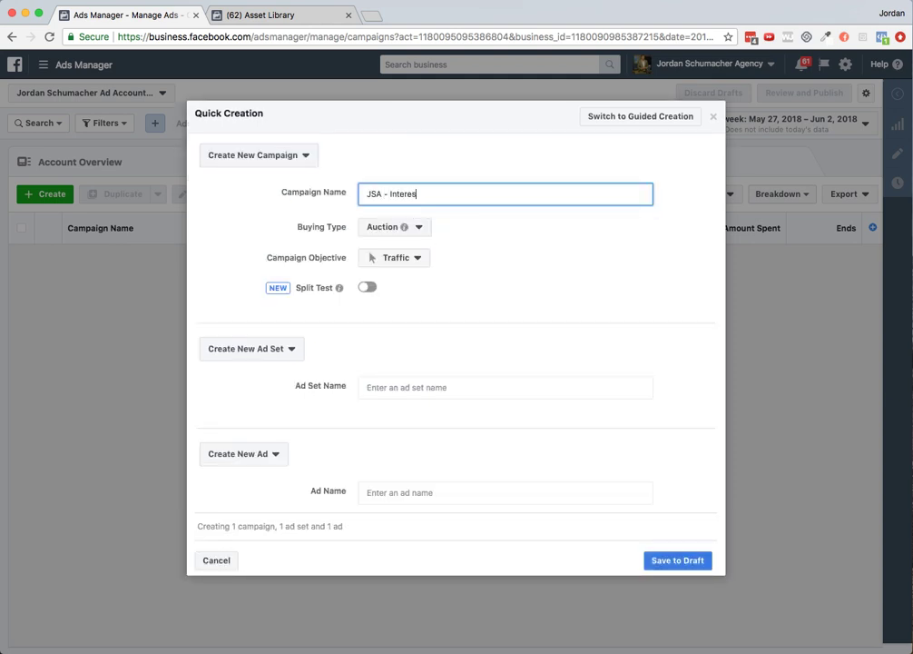
type("ts - EG Webinar ")
type("- Registran")
type("ant Conv")
type("ersions")
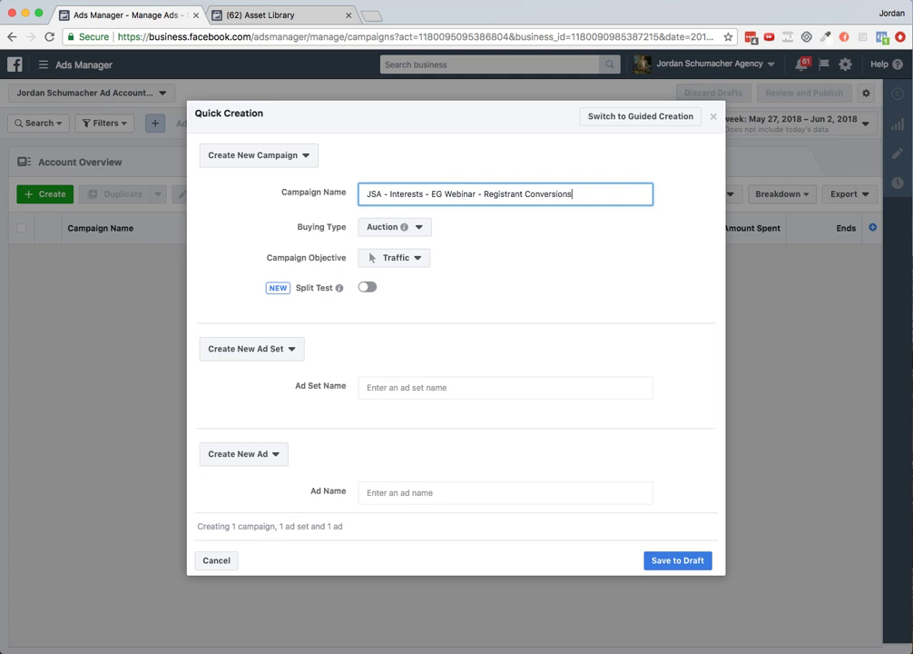
left_click(392, 258)
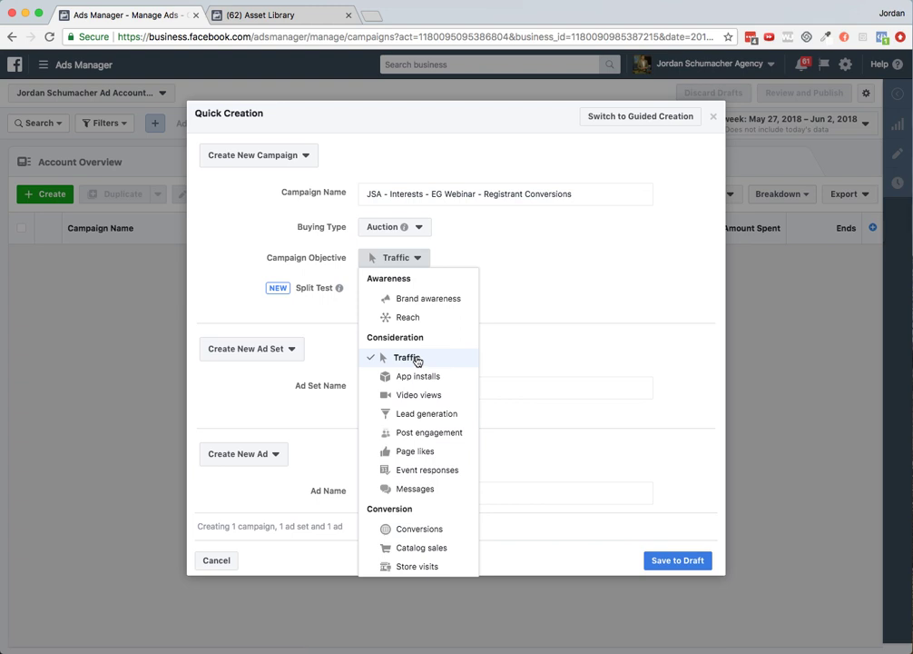
left_click(426, 529)
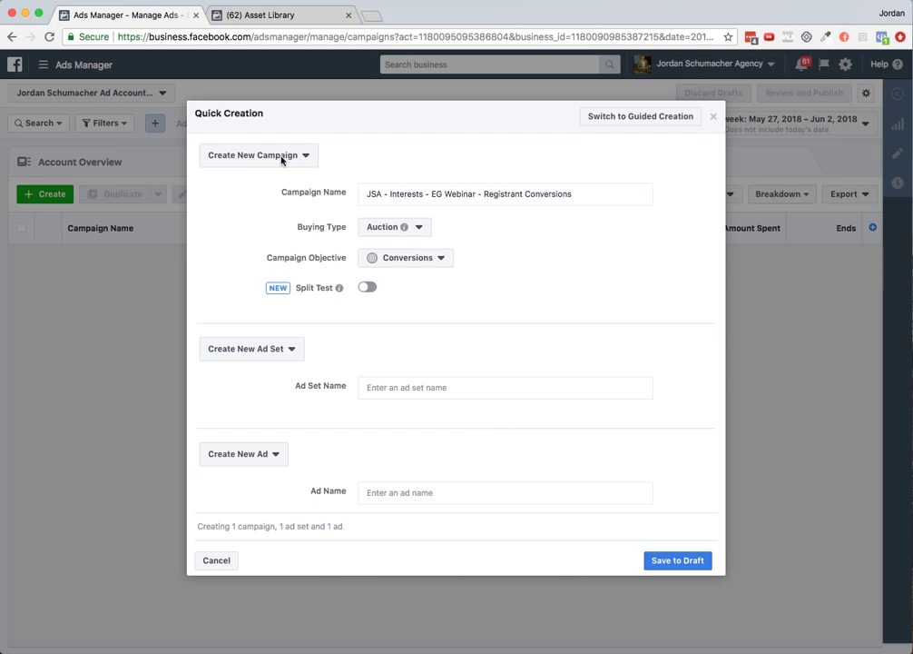
Step: Check the saved audience names in the audience library and name the new ad set "Interests - Influencers - 1"
left_click(283, 20)
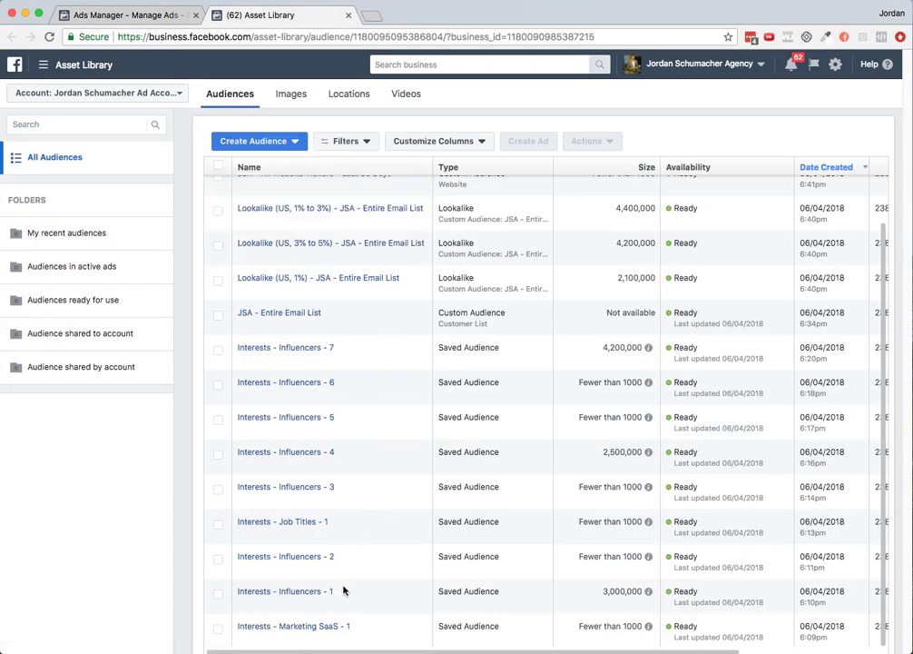
mouse_move(329, 595)
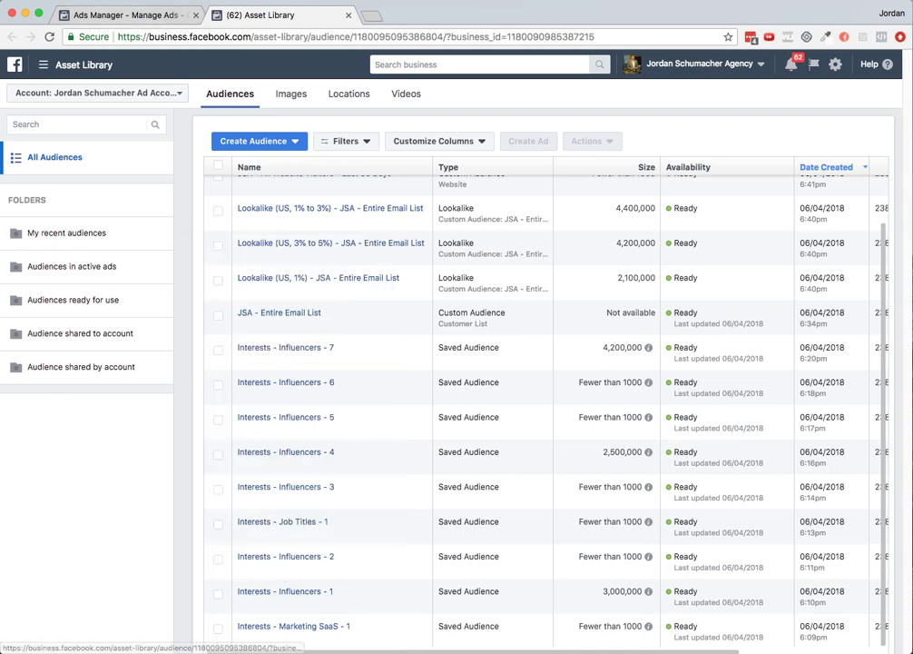
left_click(94, 11)
left_click(458, 387)
type("Interests - Influencers - 1")
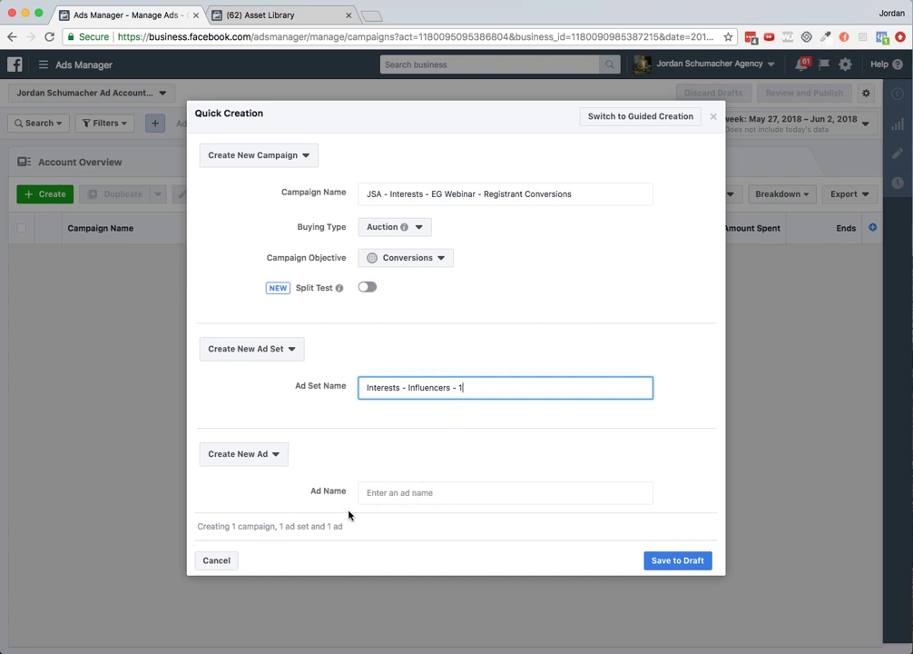
Step: Name the ad "Story - Screenshot" and save the campaign, ad set and ad as a draft
left_click(392, 493)
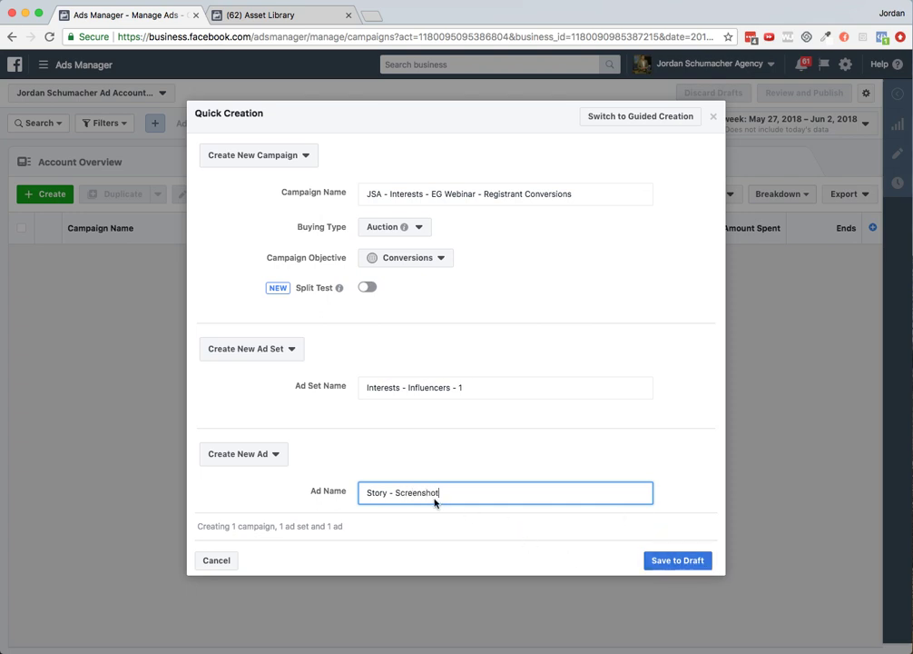
left_click(669, 564)
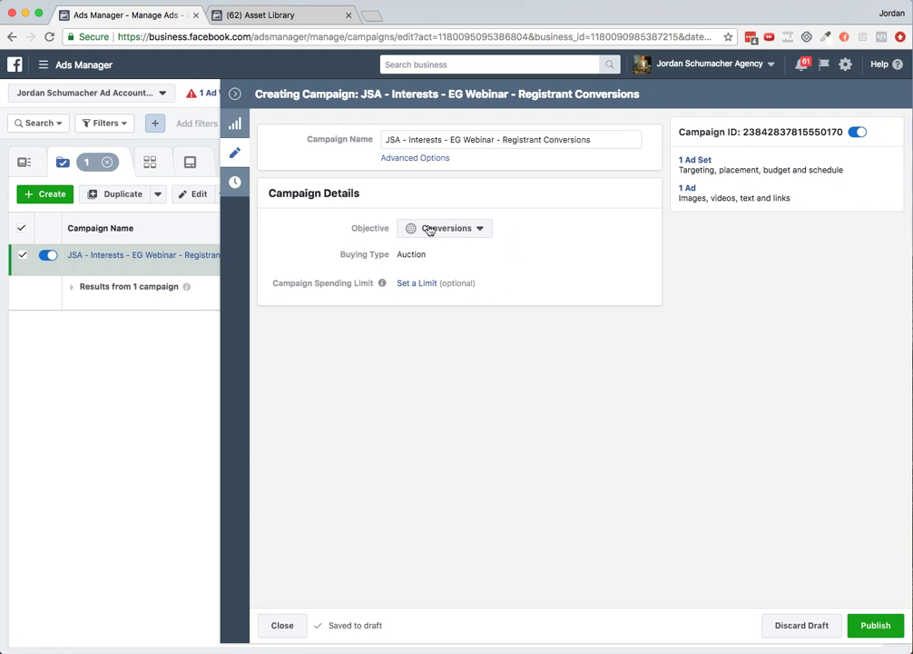
Step: Open the campaign's ad set and set its website conversion event to "FBAFAO EG Webinar Registrant"
left_click(689, 164)
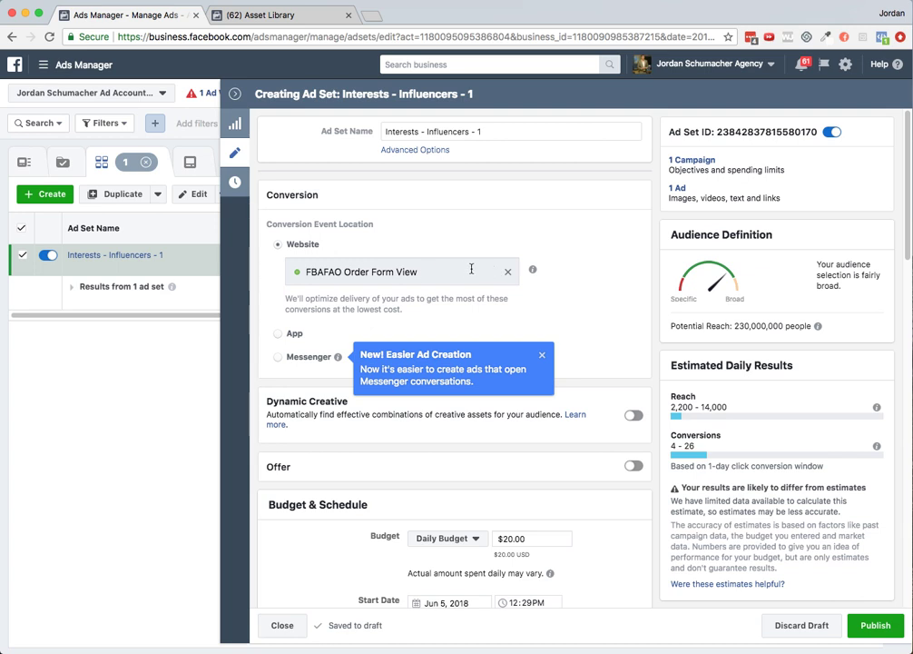
left_click(396, 275)
key("BackSpace")
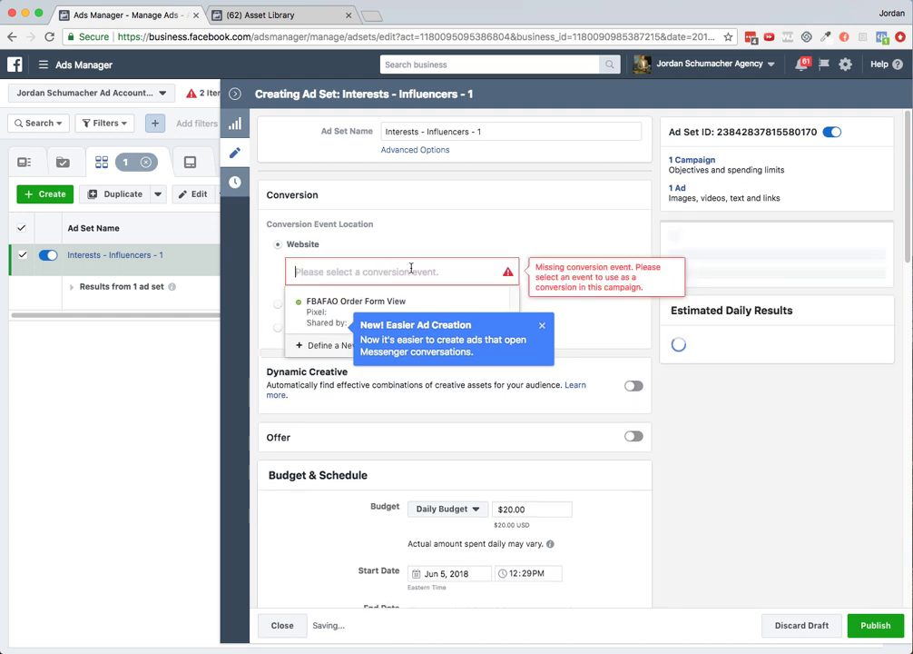
type("regis")
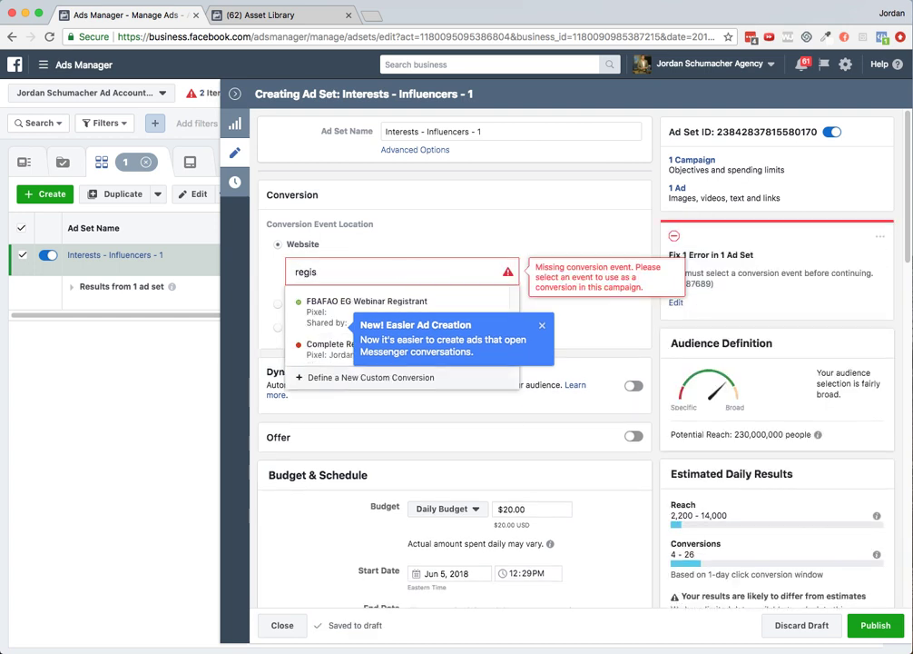
mouse_move(415, 303)
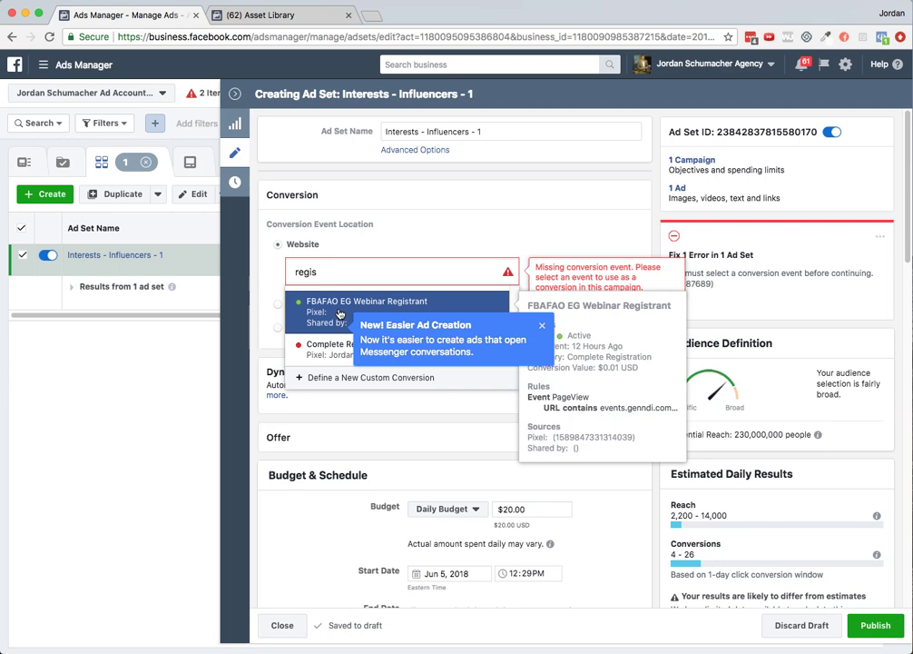
left_click(414, 304)
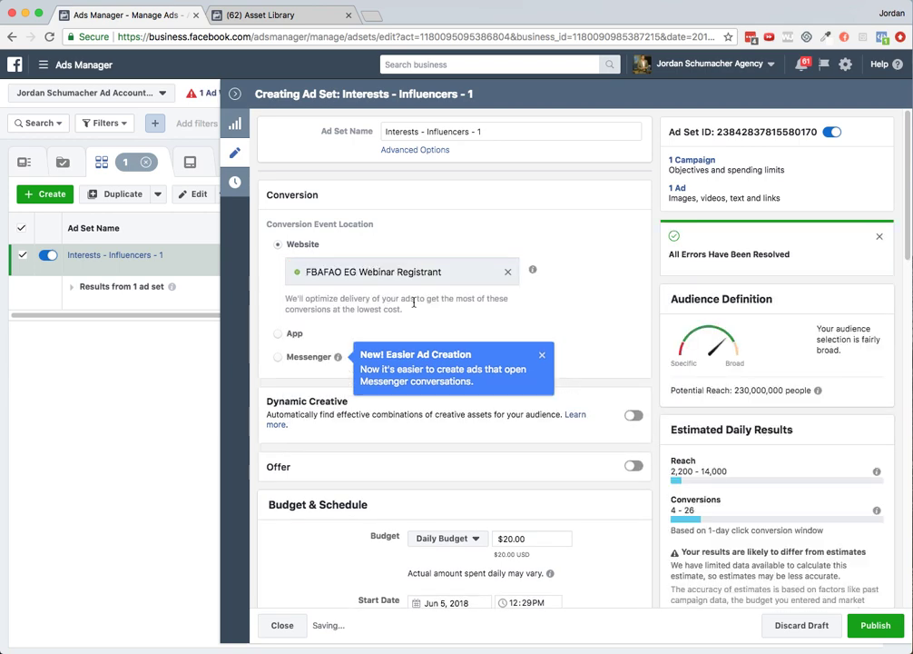
left_click(542, 353)
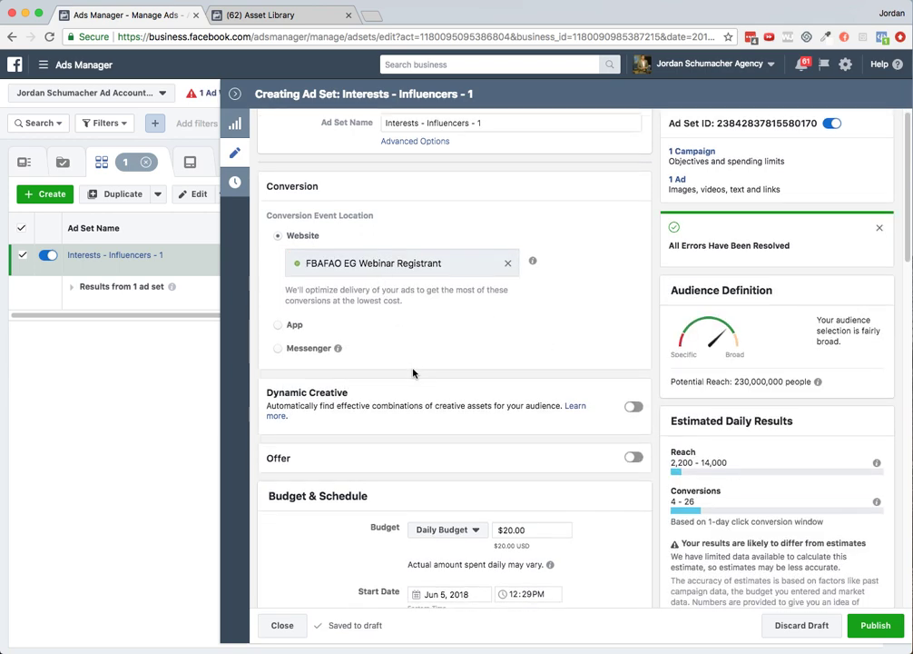
Step: Set the ad set's daily budget to $5.00
scroll(413, 372, "down", 3)
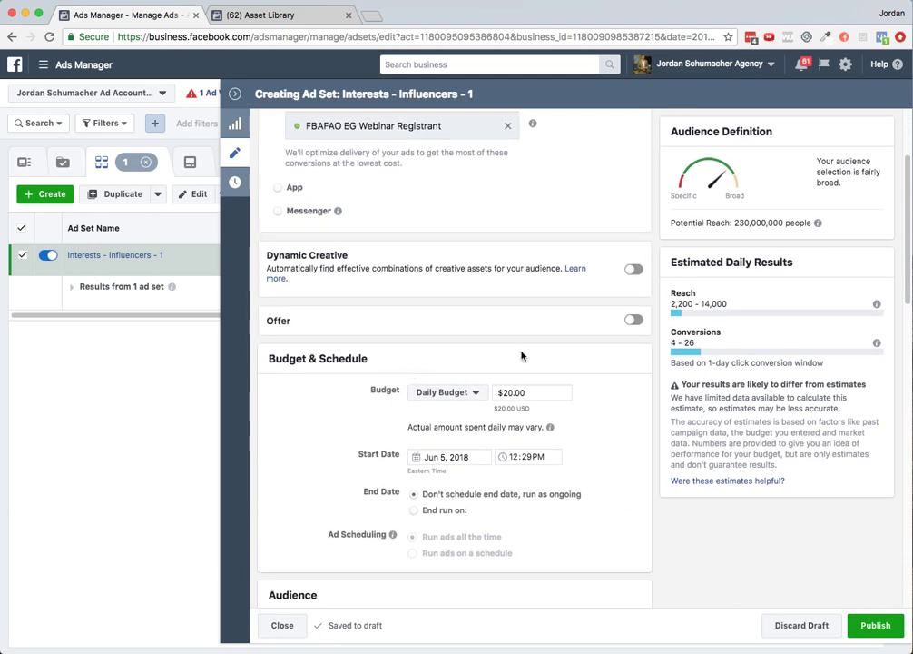
scroll(557, 510, "down", 1)
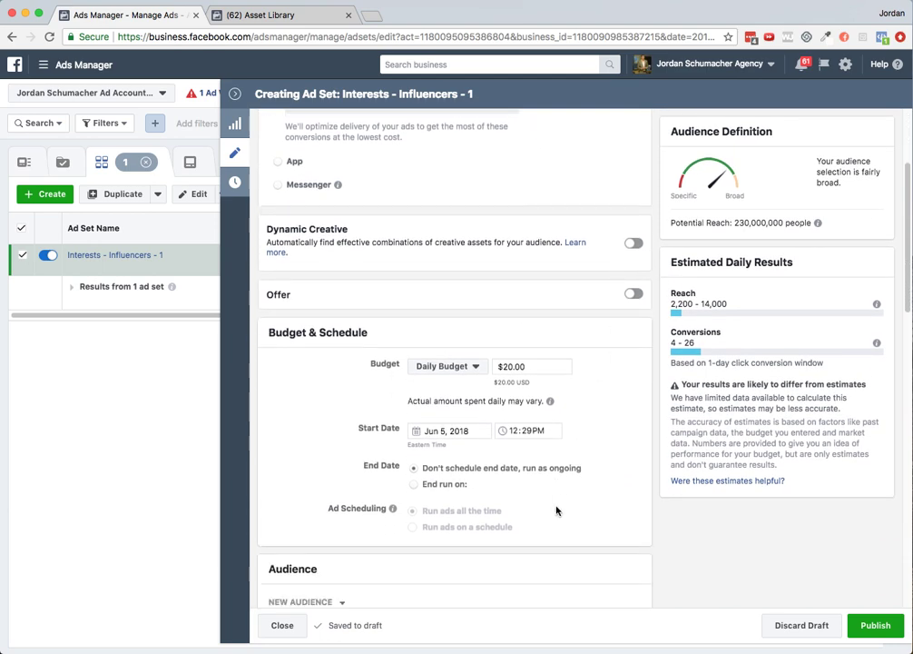
left_click(547, 363)
type("$5")
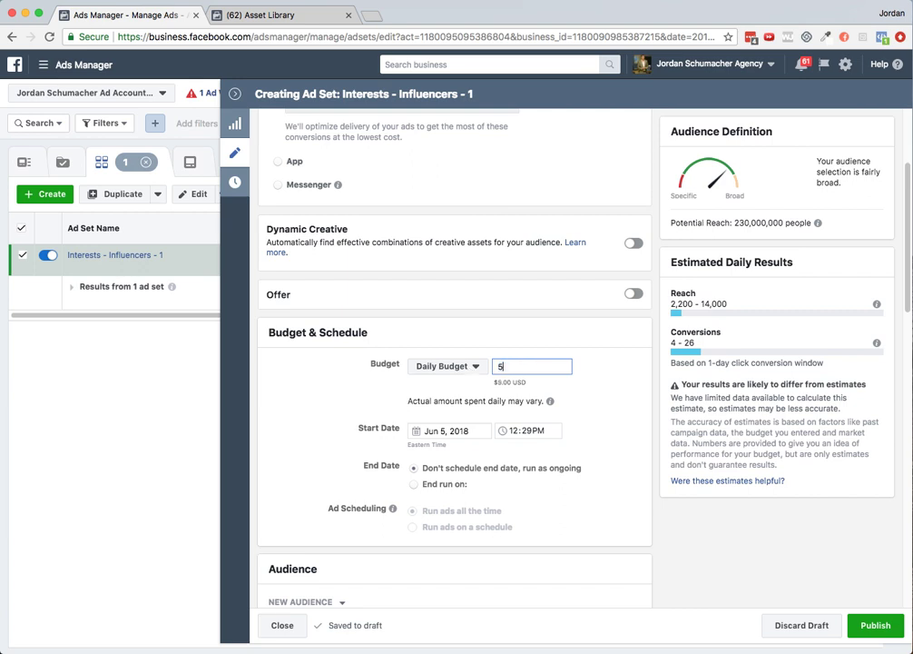
left_click(586, 392)
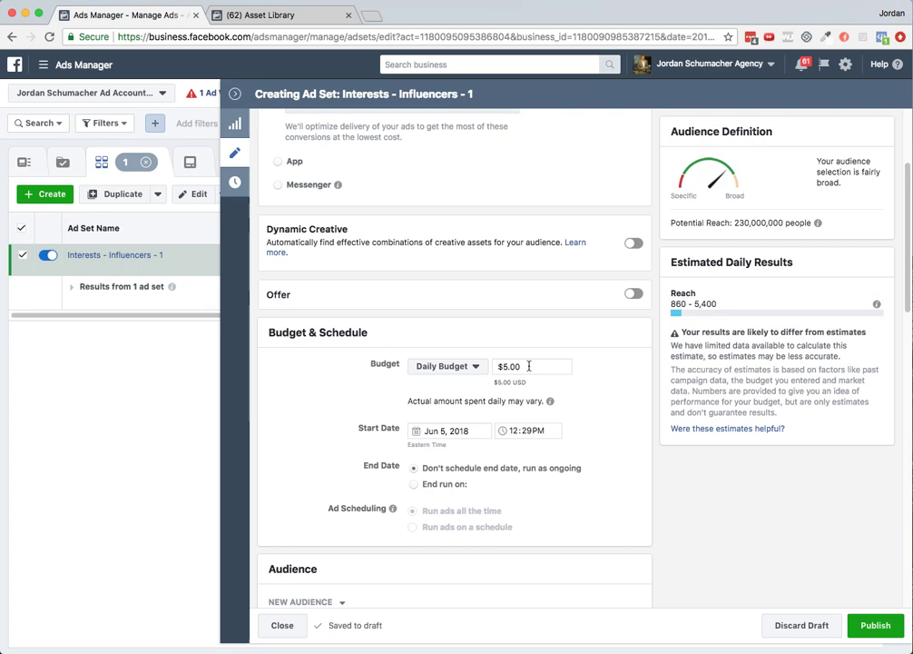
right_click(528, 367)
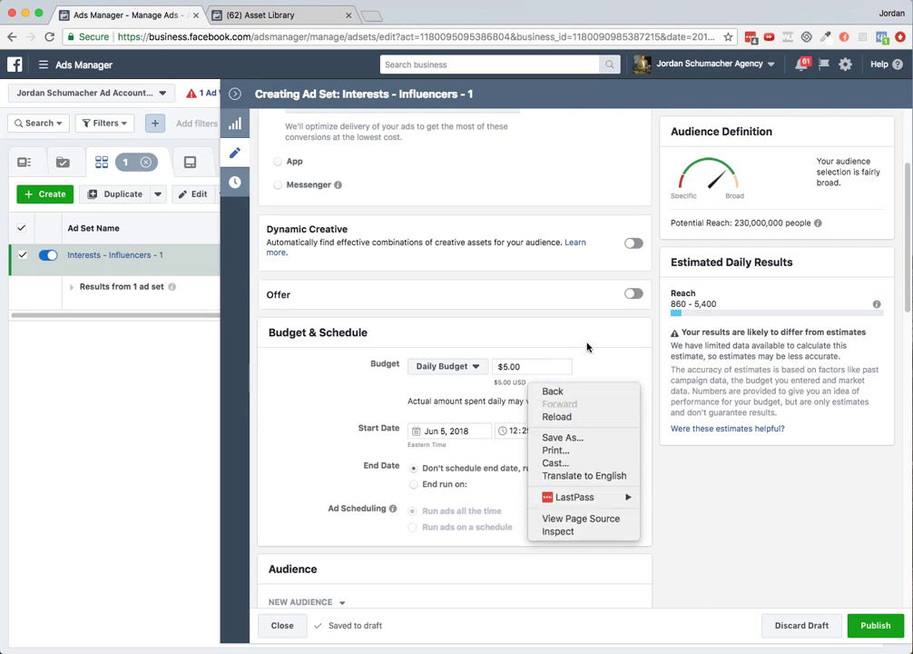
left_click(522, 390)
scroll(508, 345, "up", 5)
scroll(550, 183, "down", 10)
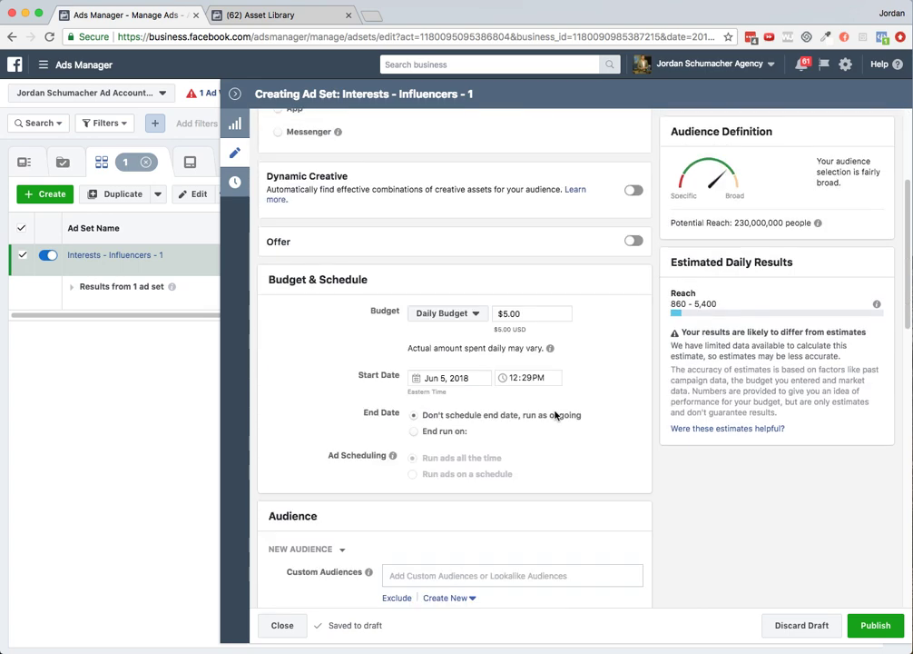
scroll(546, 382, "down", 2)
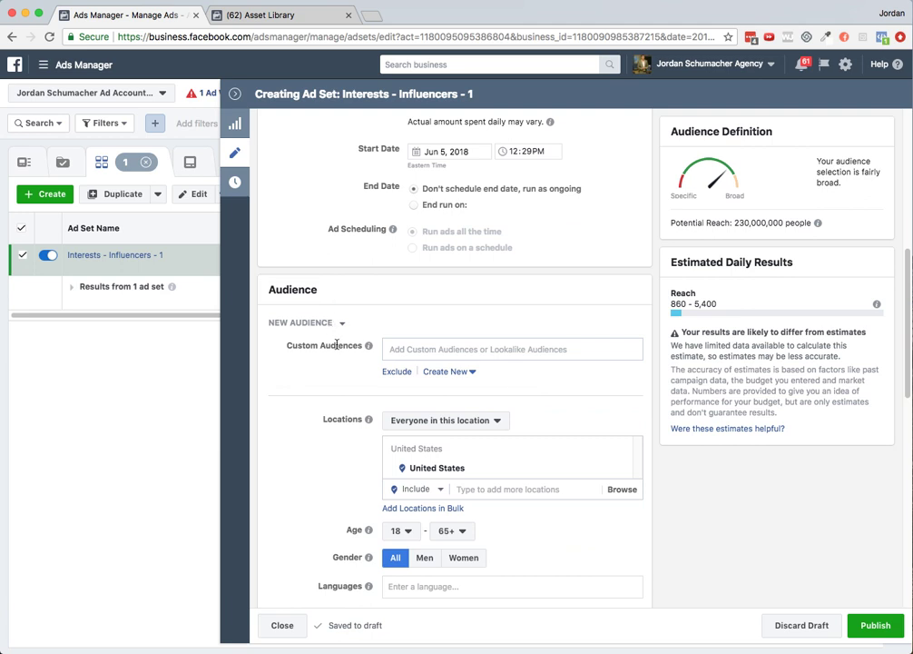
scroll(327, 372, "down", 1)
left_click(432, 314)
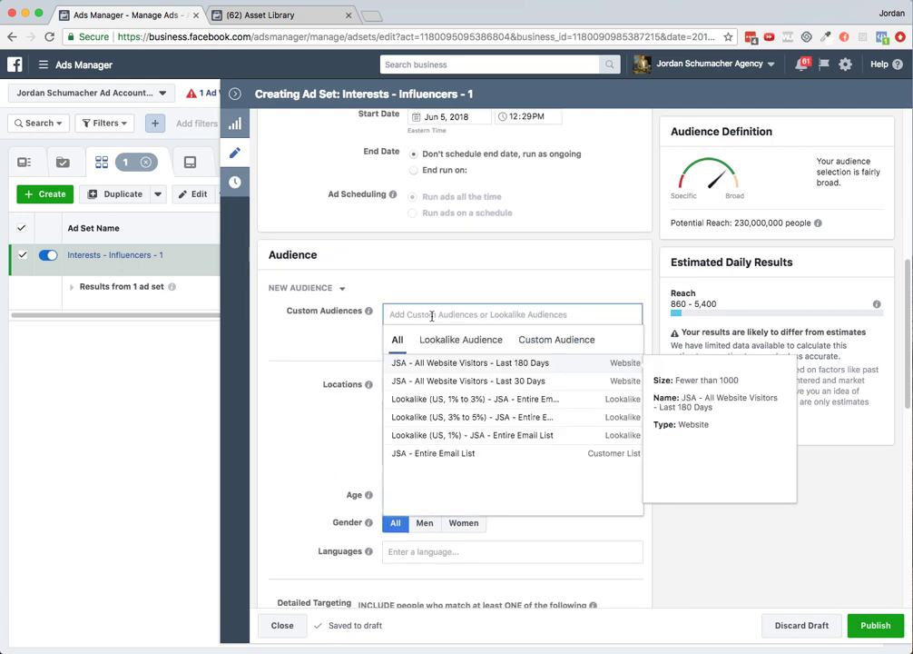
type("interests")
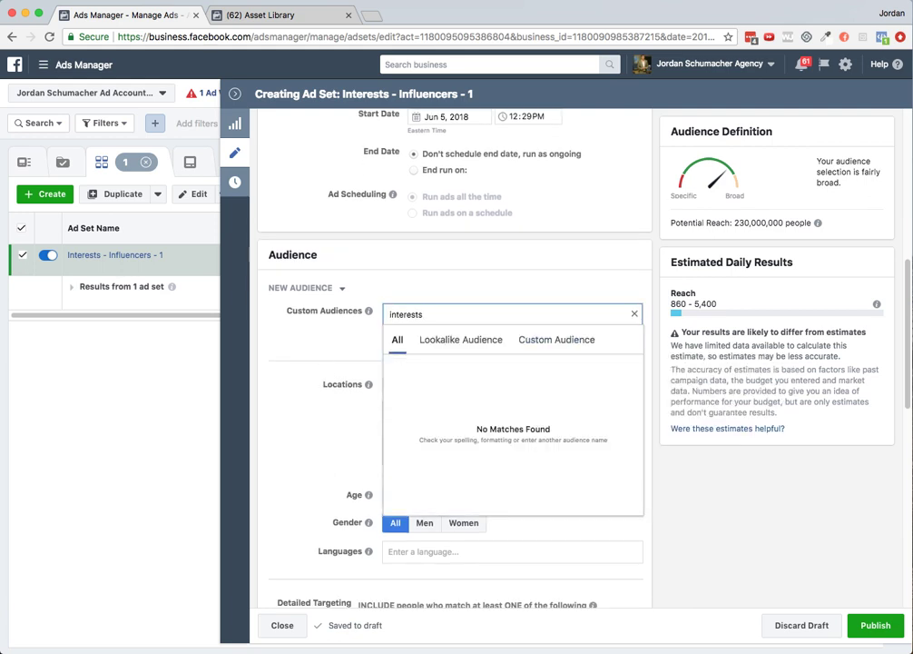
key("BackSpace")
key("BackSpace")
key("BackSpace")
key("BackSpace")
key("BackSpace")
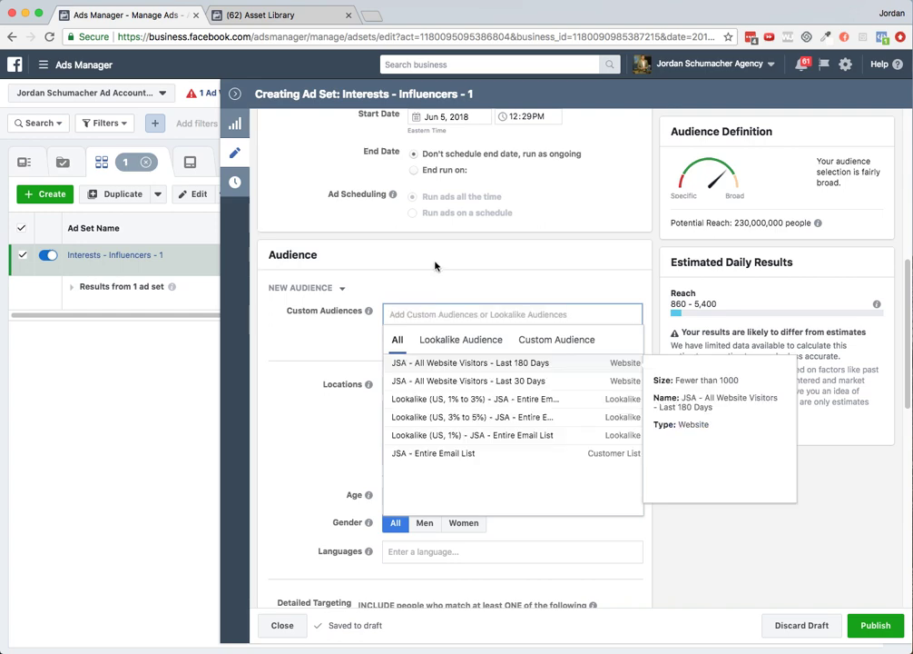
left_click(435, 268)
Step: Apply the saved audience "Interests - Influencers - 1" to the ad set and compare it with the audience library
scroll(442, 276, "down", 1)
scroll(442, 276, "down", 5)
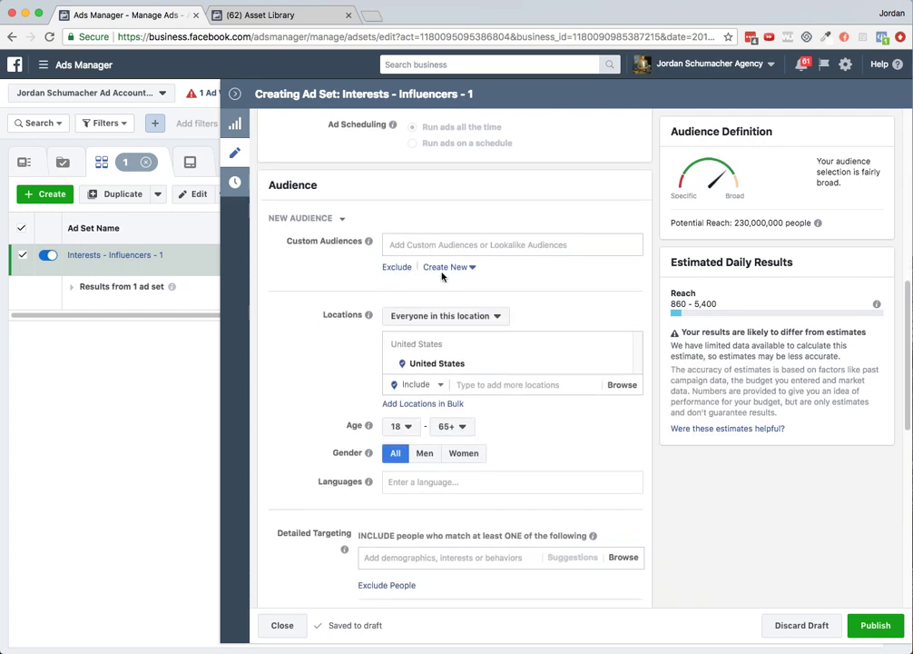
scroll(442, 277, "down", 4)
scroll(442, 276, "up", 5)
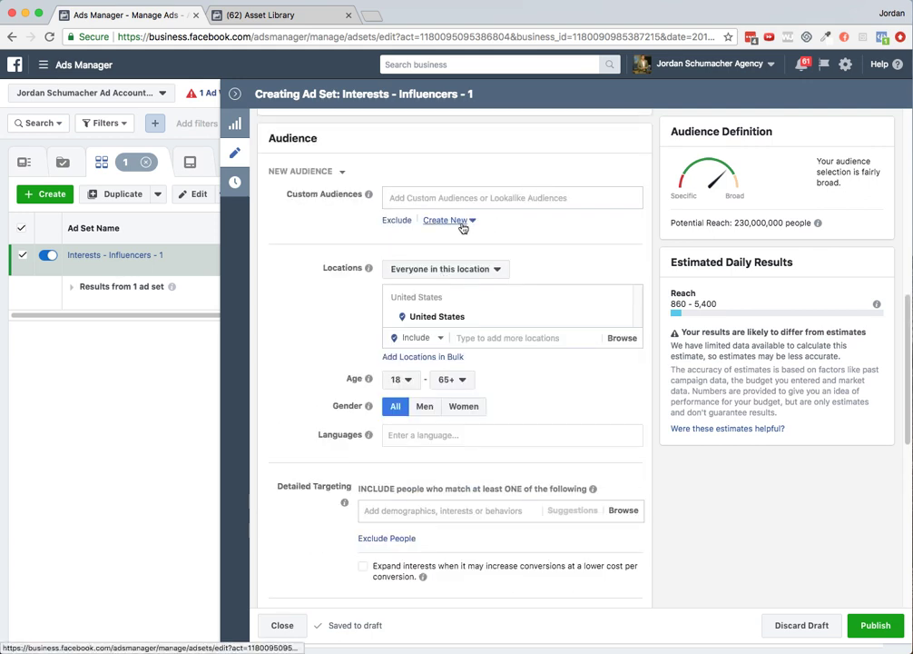
left_click(342, 172)
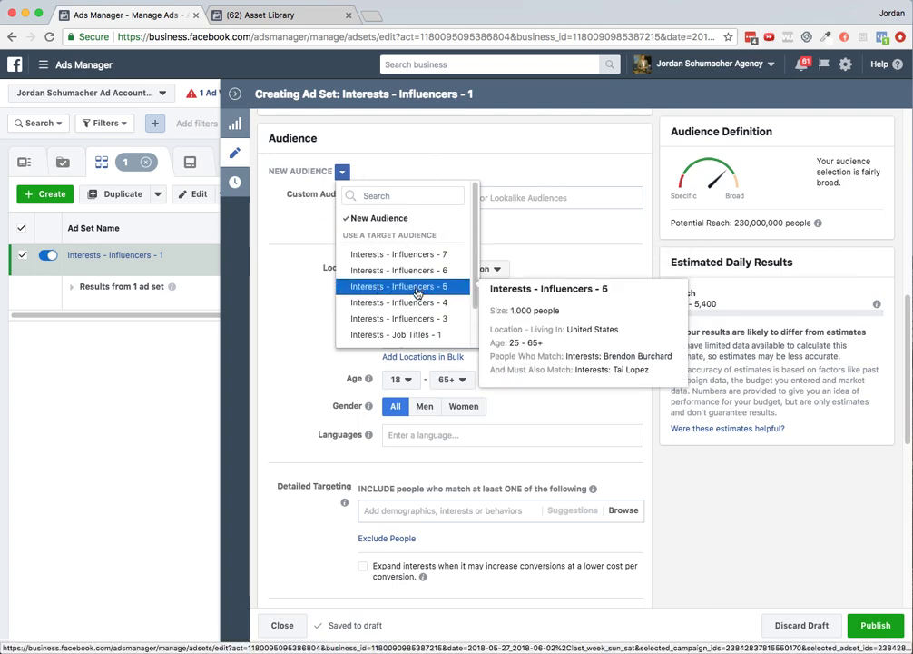
scroll(413, 295, "down", 3)
left_click(404, 322)
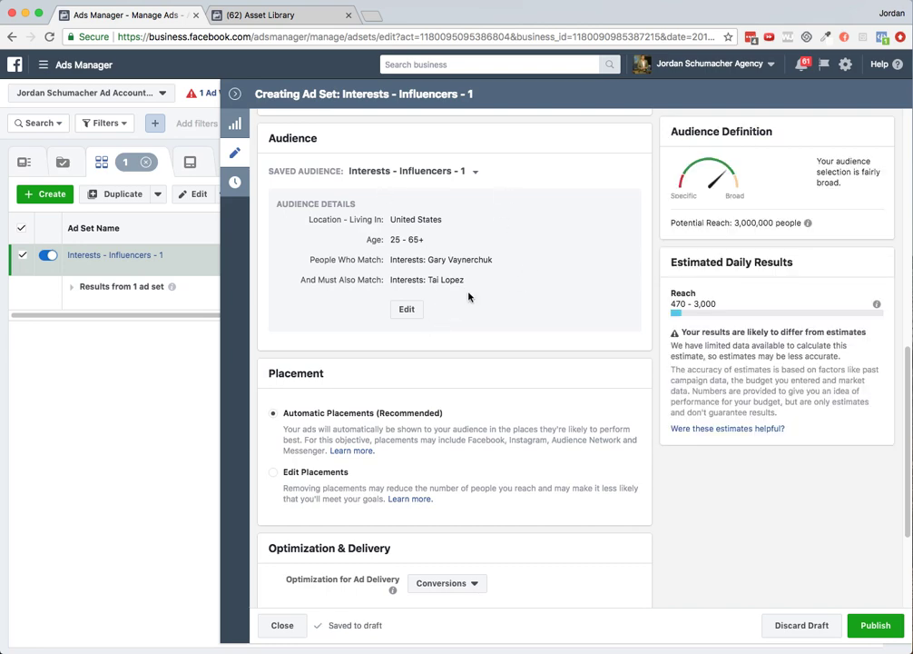
left_click(229, 13)
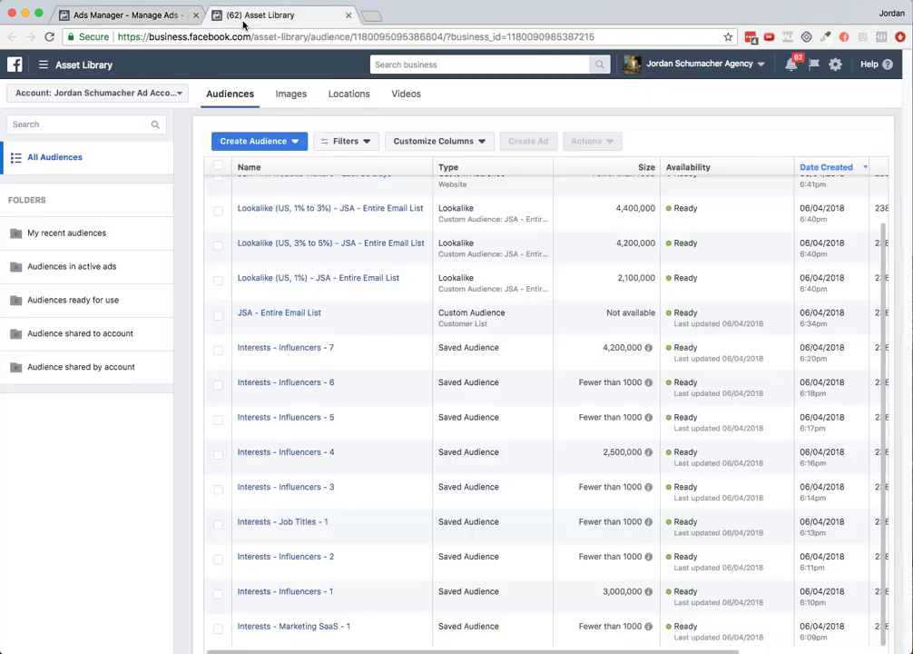
left_click(111, 15)
Step: Switch to manually edited placements and exclude Instant Articles, Marketplace, Instagram, Audience Network and Messenger
scroll(508, 363, "down", 2)
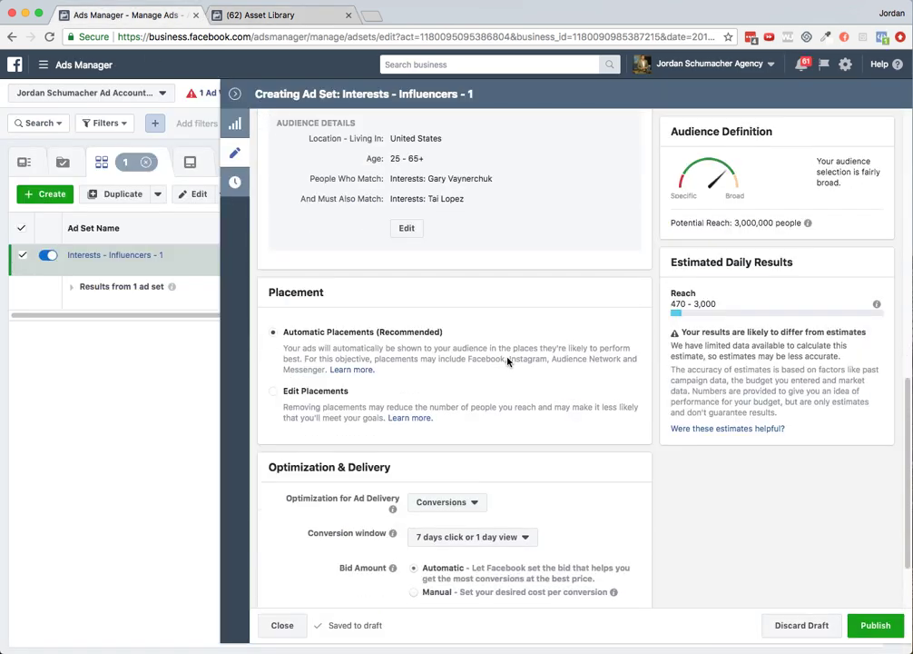
left_click(272, 391)
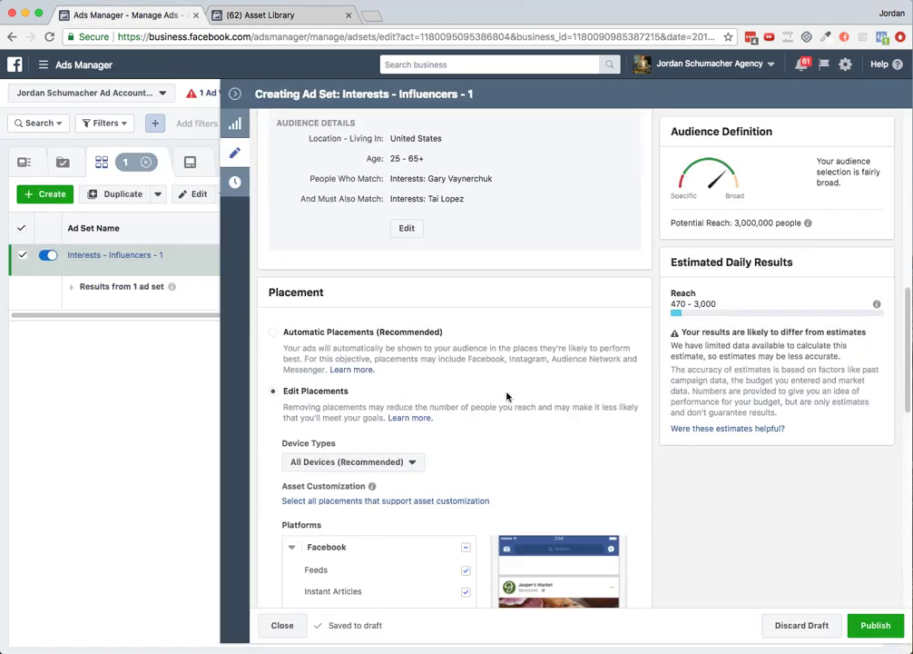
scroll(510, 395, "down", 5)
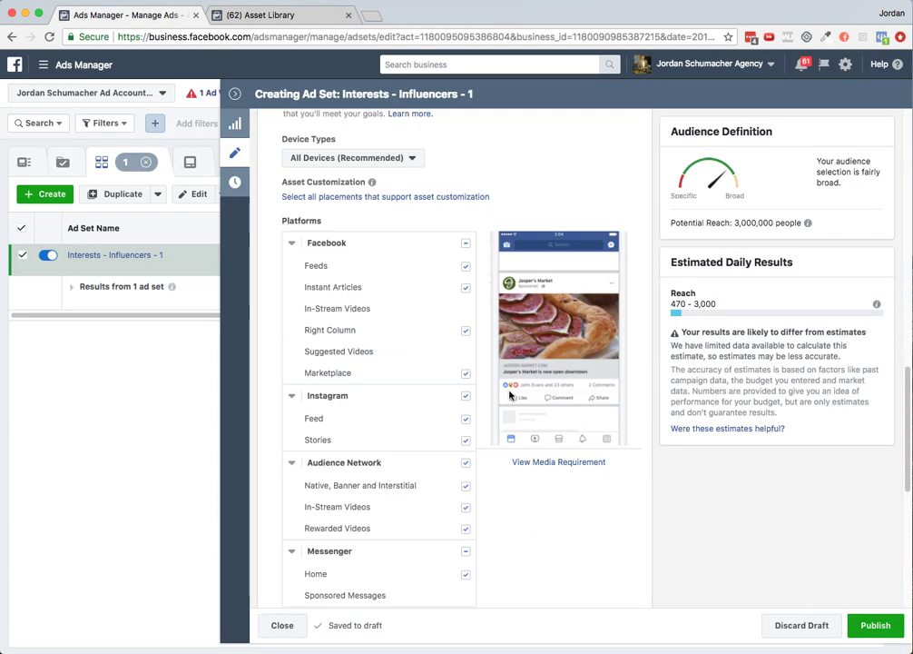
left_click(466, 288)
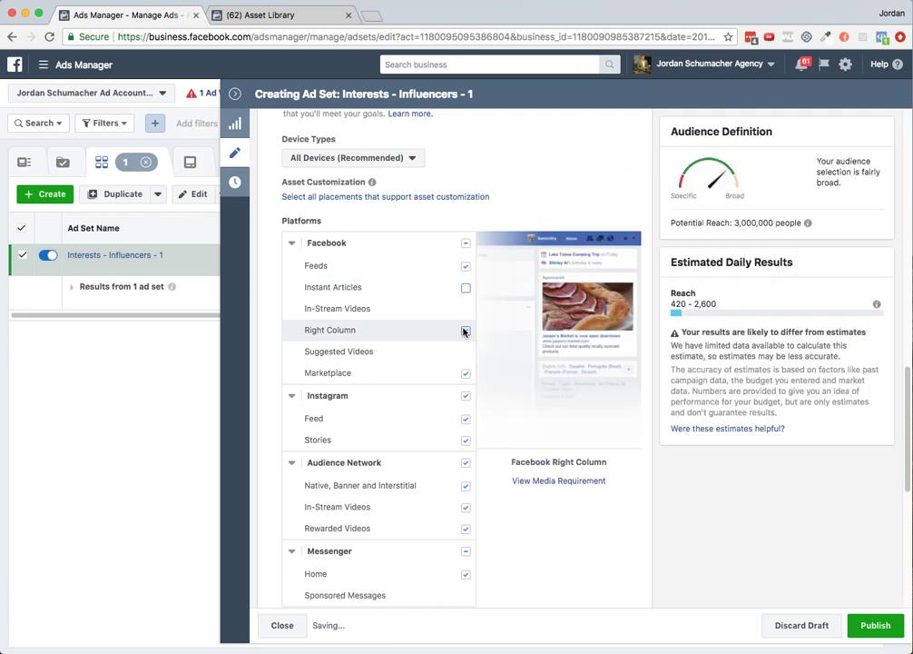
left_click(466, 374)
left_click(467, 400)
scroll(464, 427, "down", 1)
left_click(464, 445)
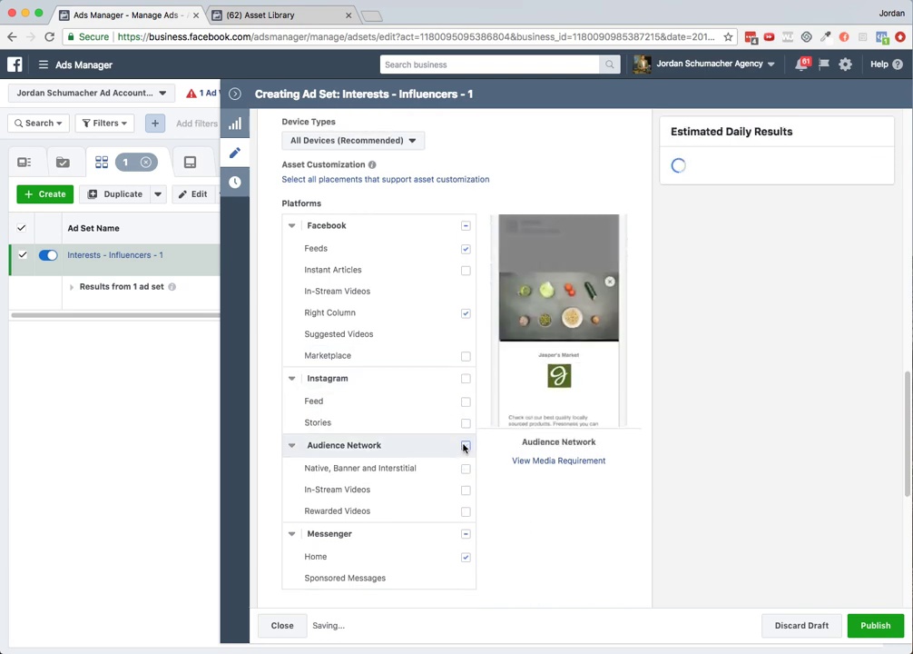
scroll(463, 447, "down", 1)
left_click(465, 515)
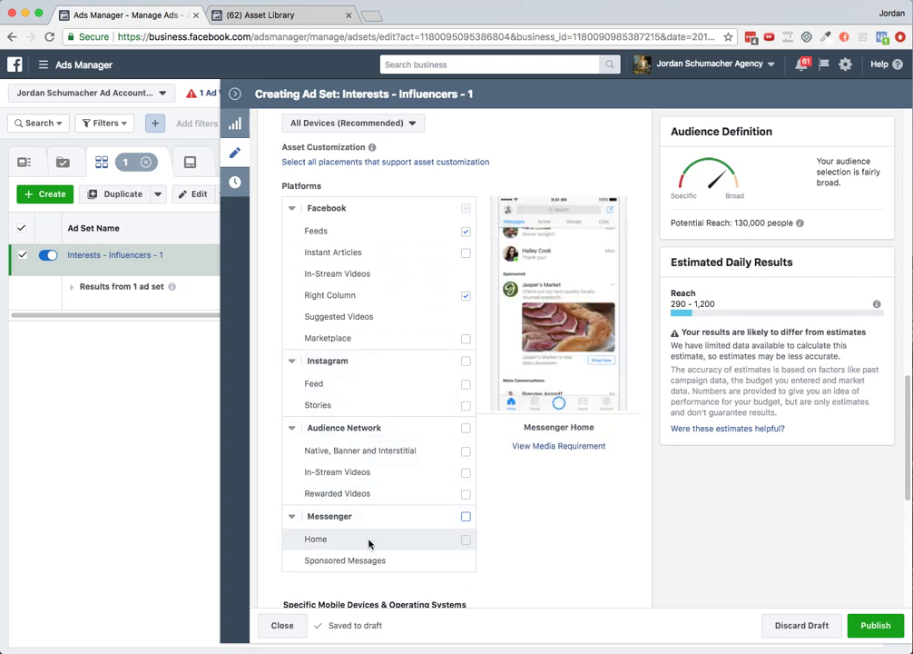
Step: Set the ad set's conversion window to "1 day click or view" and review its audience and conversion settings
scroll(387, 395, "down", 1)
scroll(400, 390, "down", 3)
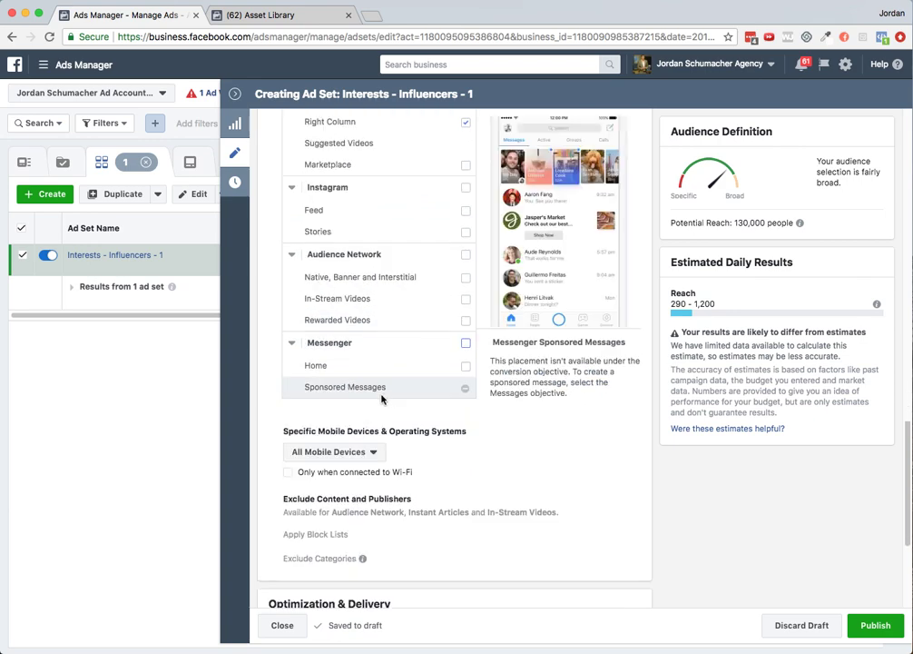
scroll(426, 491, "down", 4)
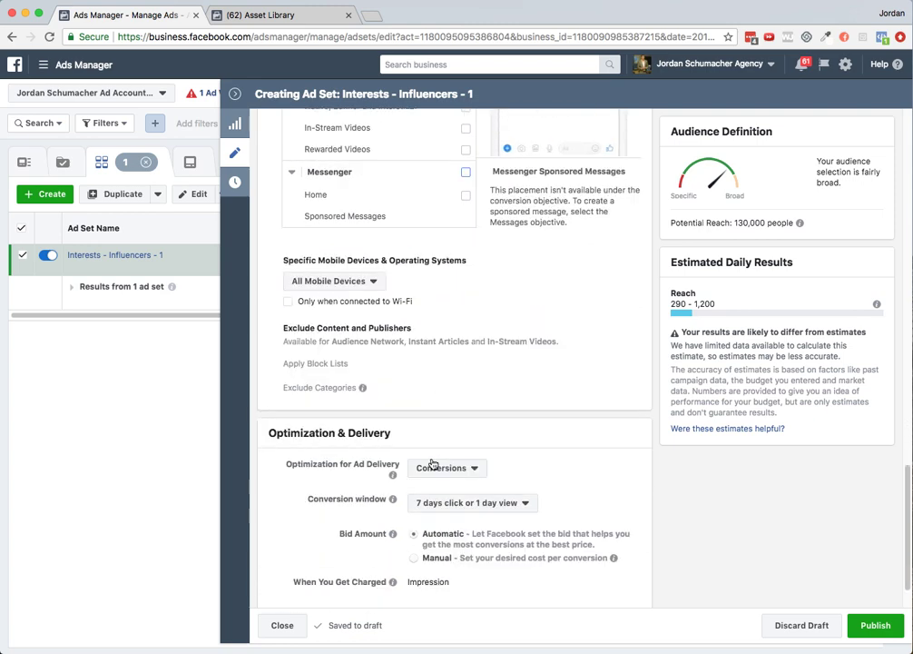
scroll(433, 464, "down", 1)
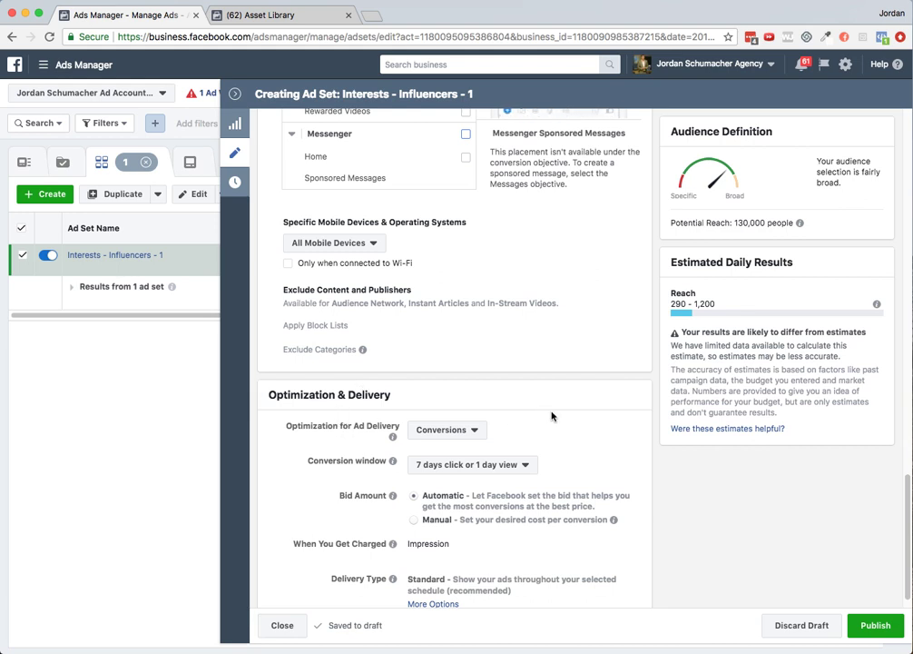
scroll(552, 416, "down", 1)
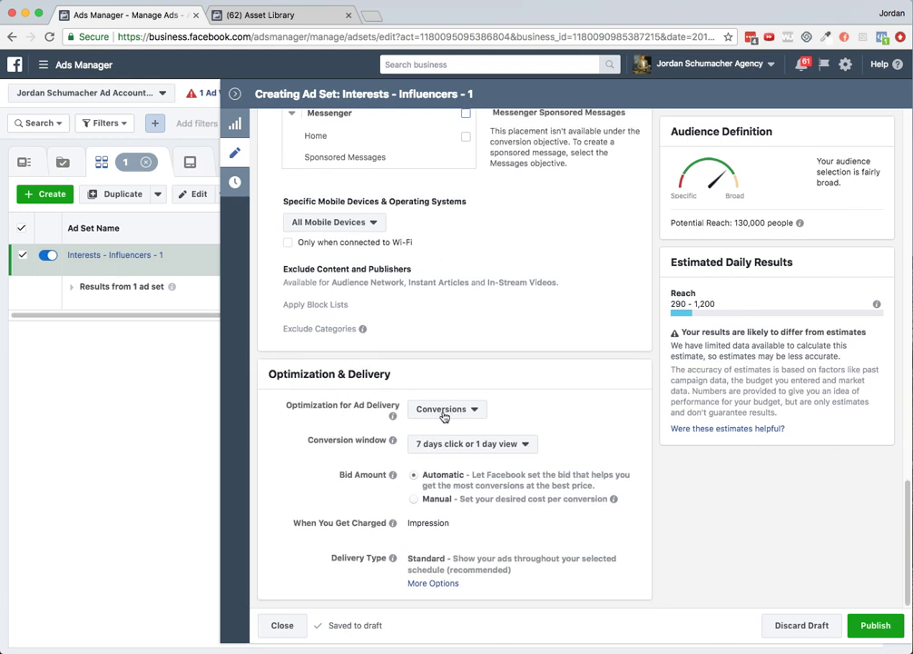
left_click(446, 445)
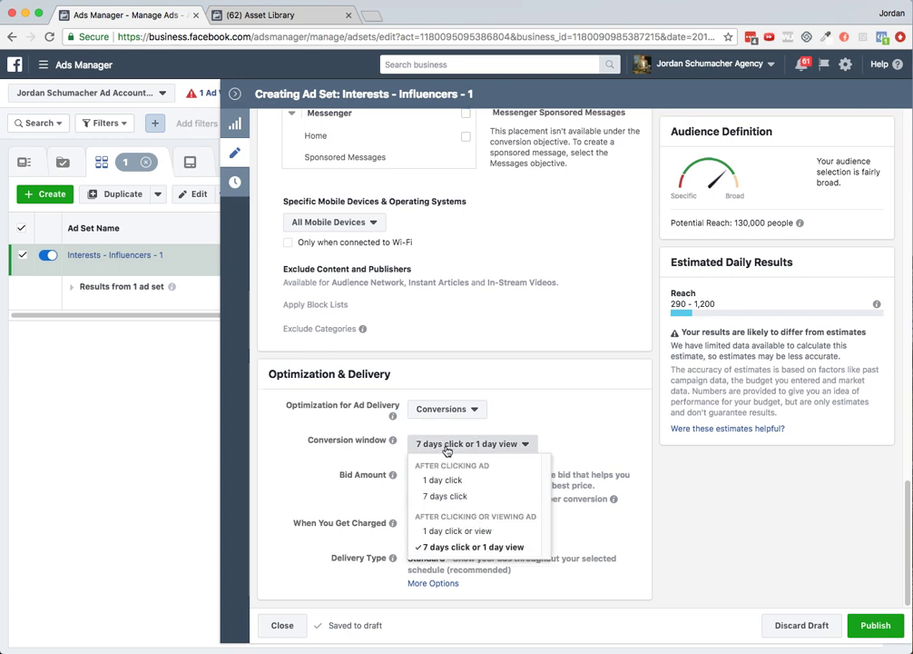
left_click(471, 533)
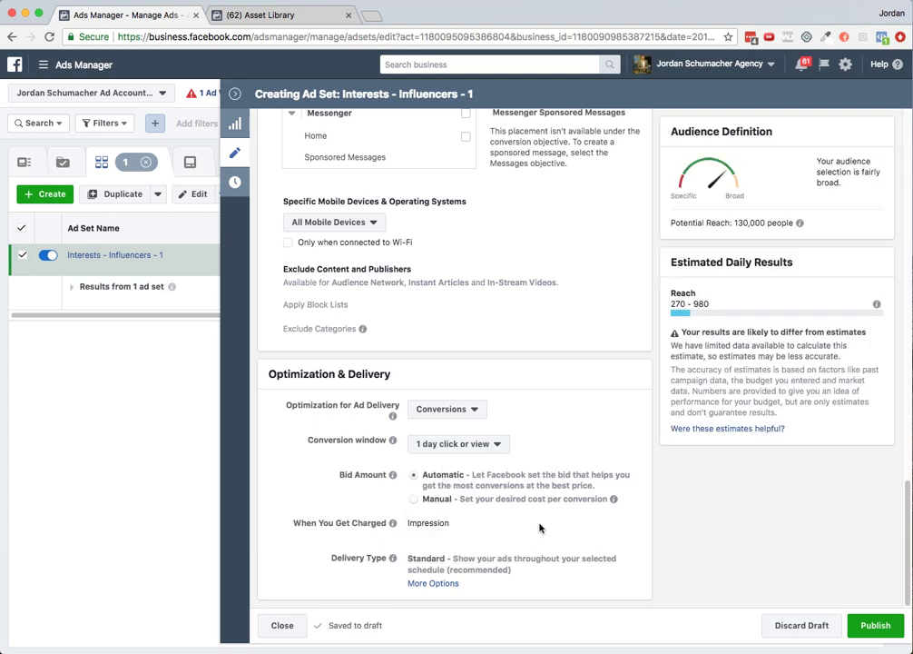
scroll(540, 527, "up", 10)
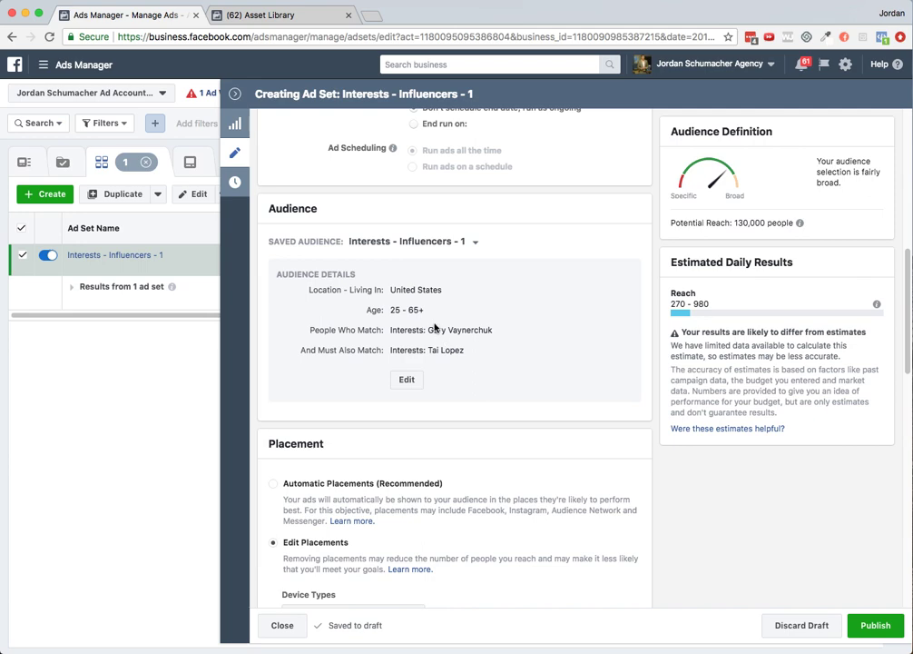
scroll(434, 327, "up", 5)
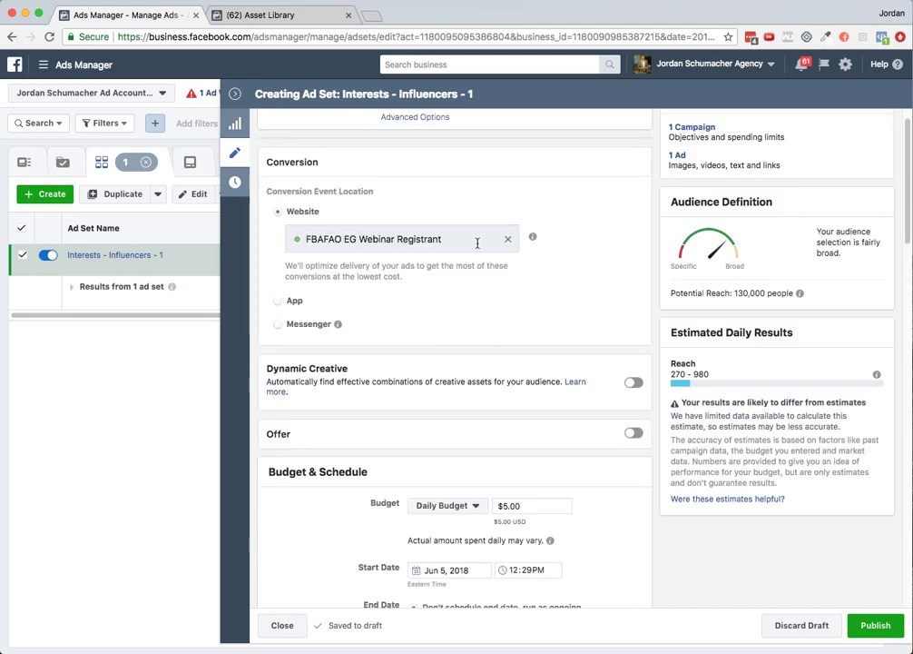
Step: Review the ad set's placements, optimization and delivery, budget, schedule, audience and conversion event settings
scroll(477, 250, "down", 15)
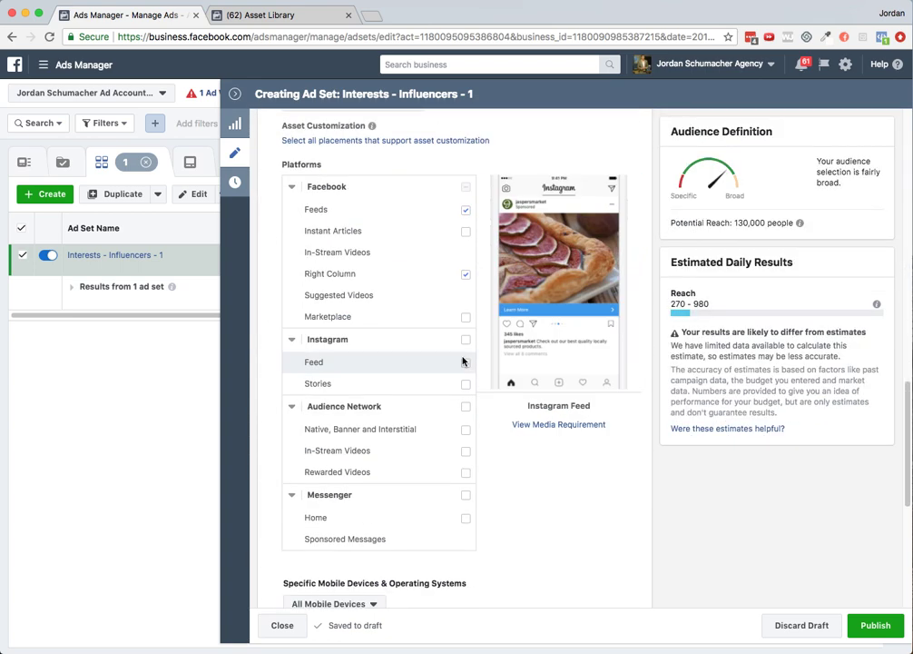
scroll(528, 494, "down", 5)
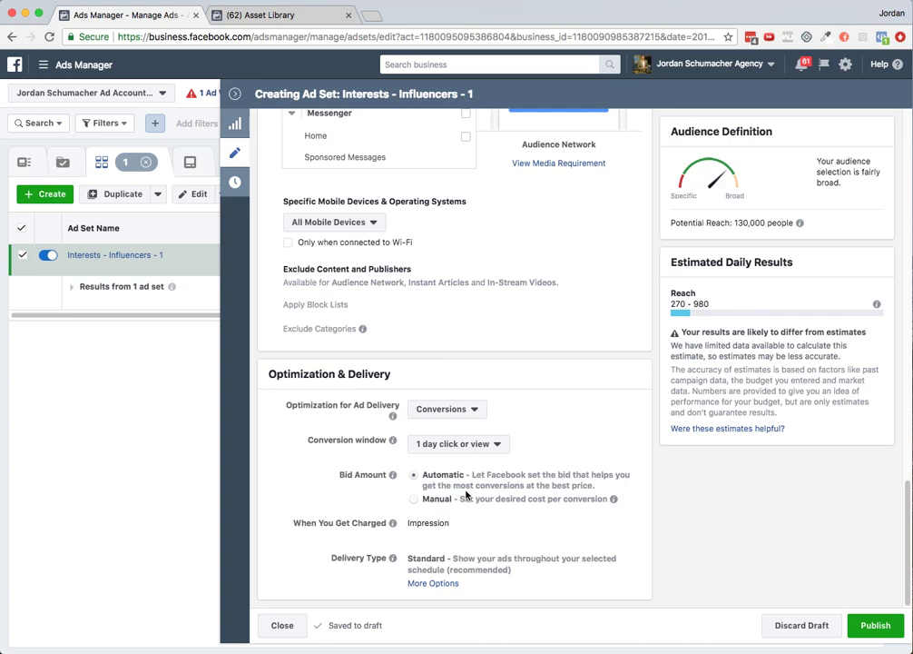
scroll(465, 495, "up", 4)
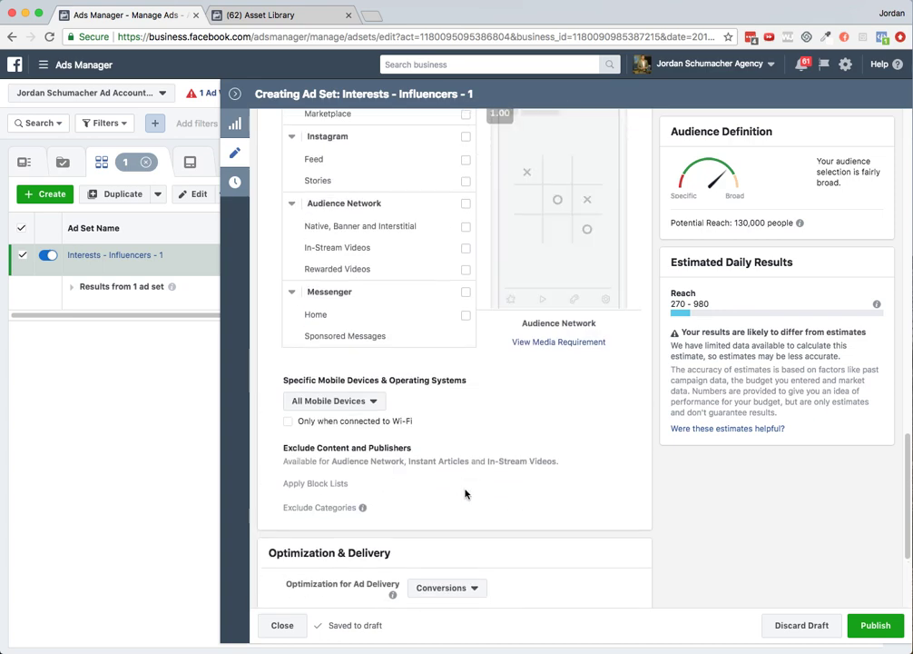
scroll(466, 494, "up", 10)
scroll(466, 494, "up", 8)
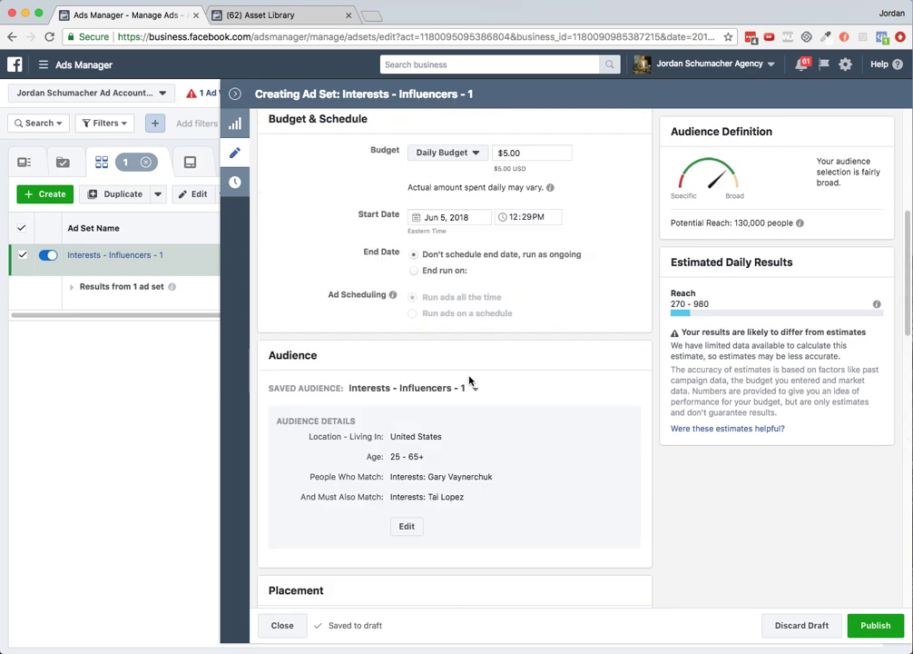
scroll(470, 381, "up", 8)
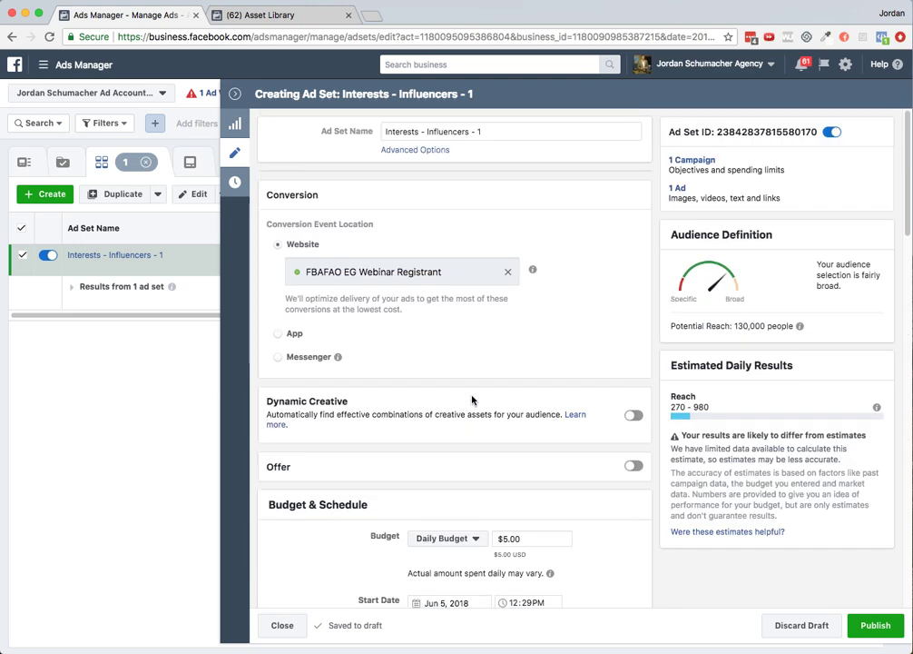
scroll(471, 400, "down", 6)
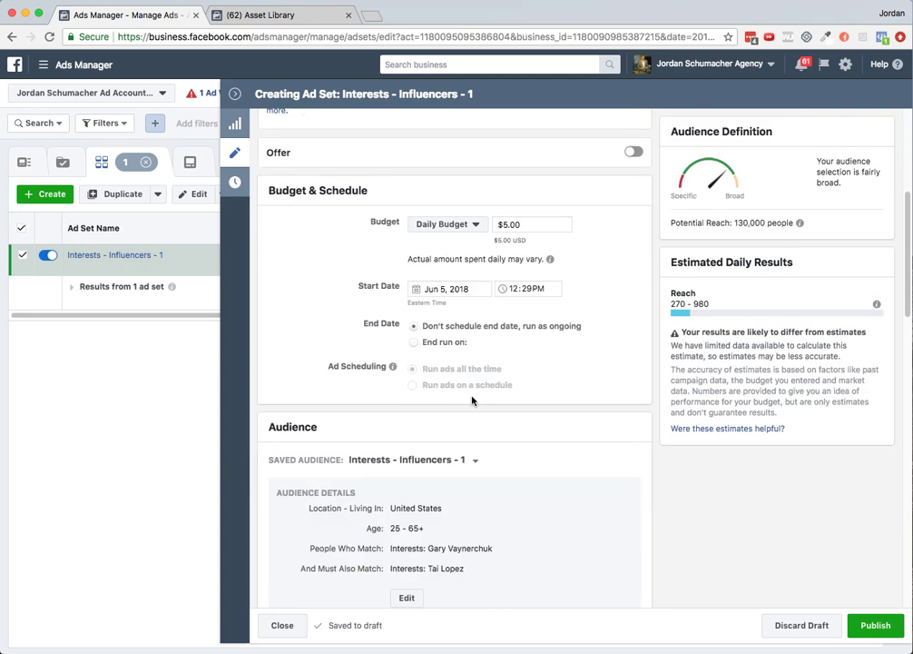
scroll(490, 418, "down", 2)
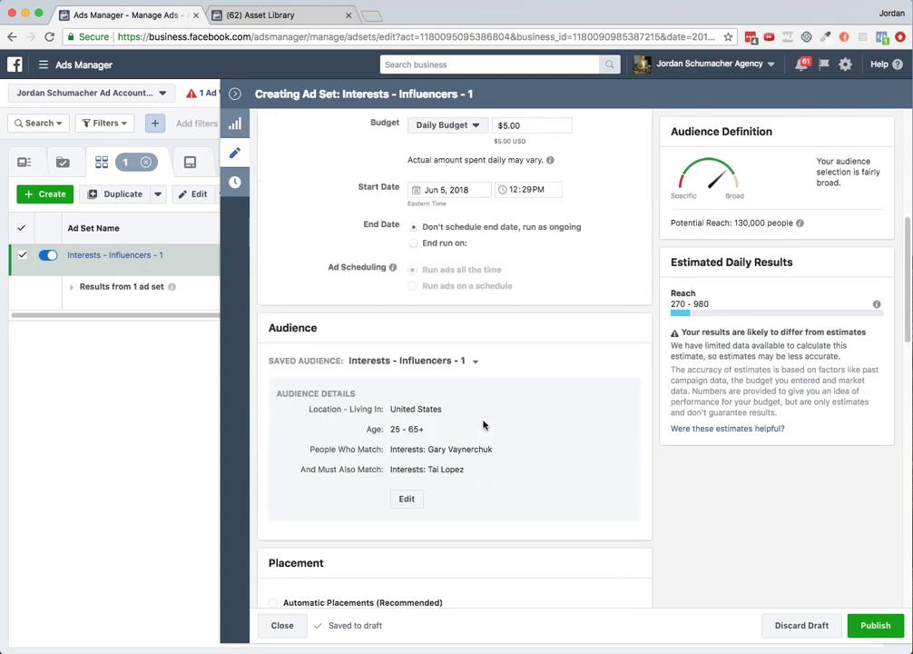
scroll(482, 425, "down", 6)
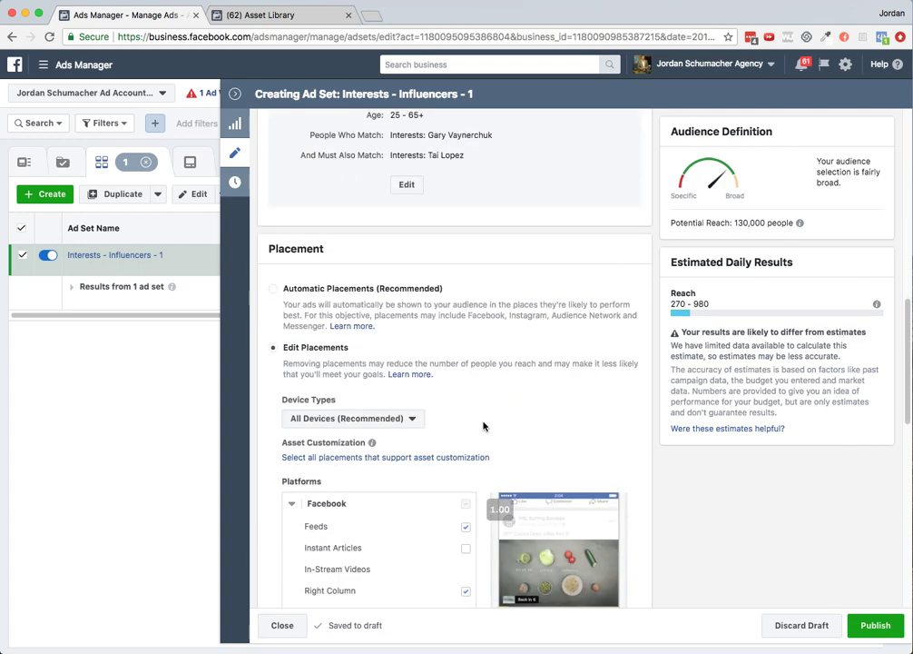
scroll(482, 424, "down", 15)
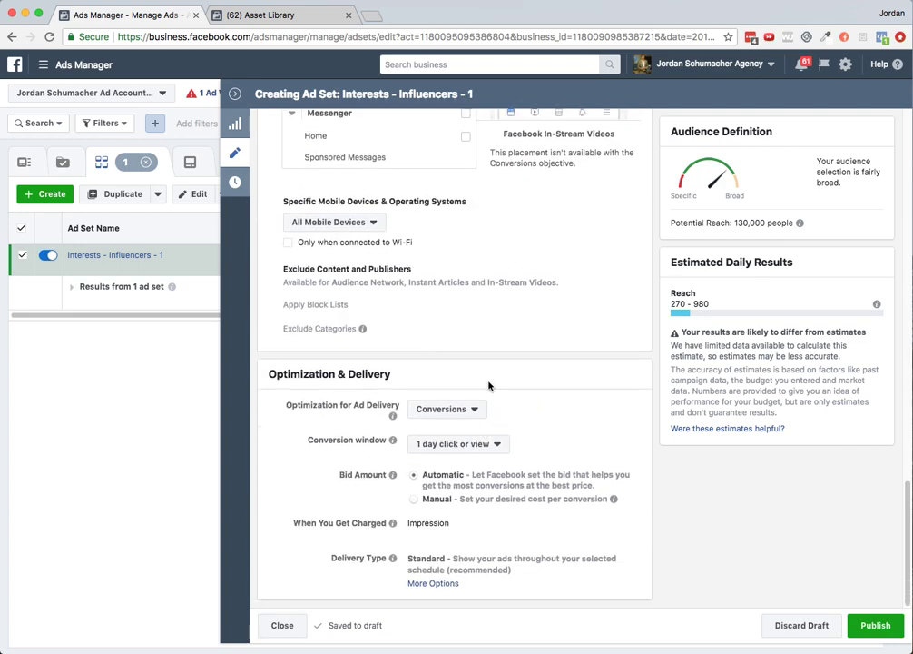
scroll(269, 203, "up", 20)
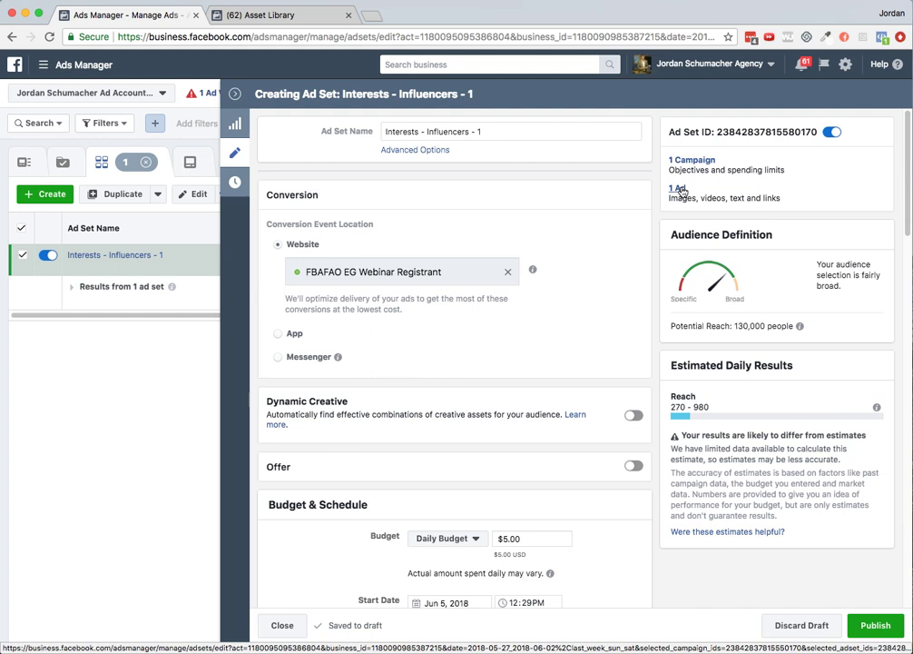
Step: Open the "Story - Screenshot" ad and upload Training Screenshot.png as its single image
left_click(679, 189)
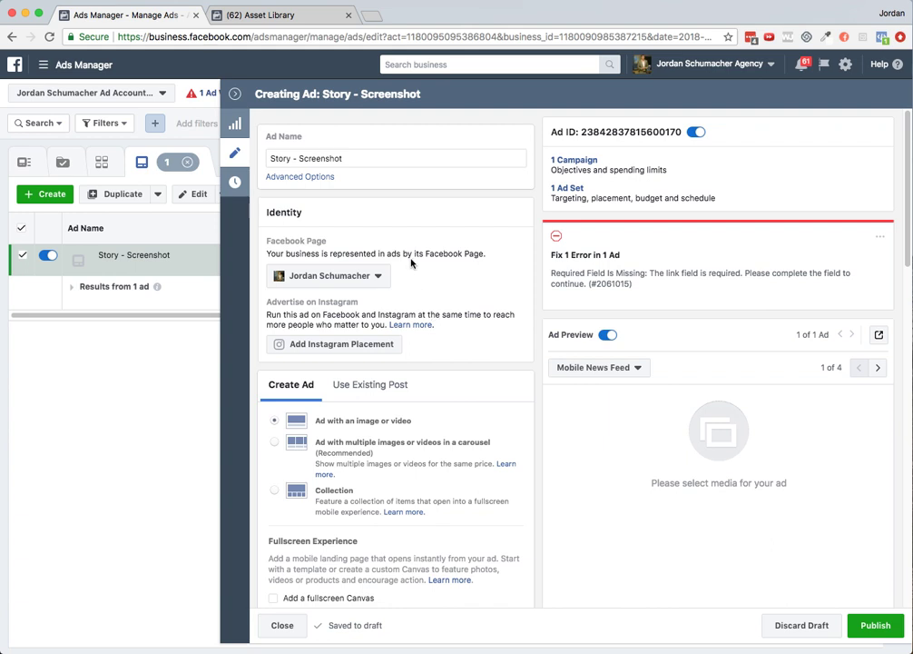
scroll(482, 339, "down", 1)
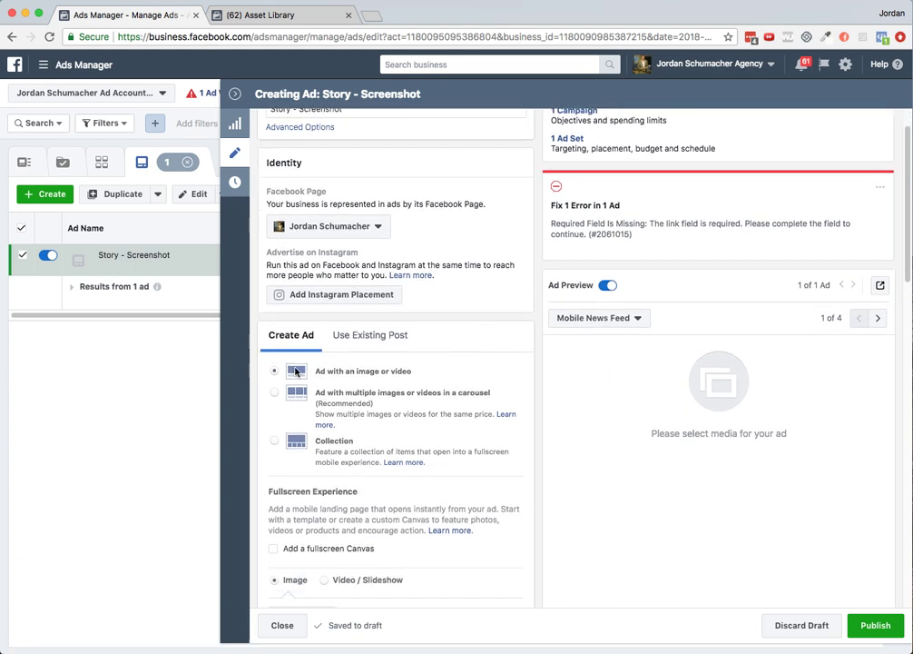
scroll(374, 386, "down", 5)
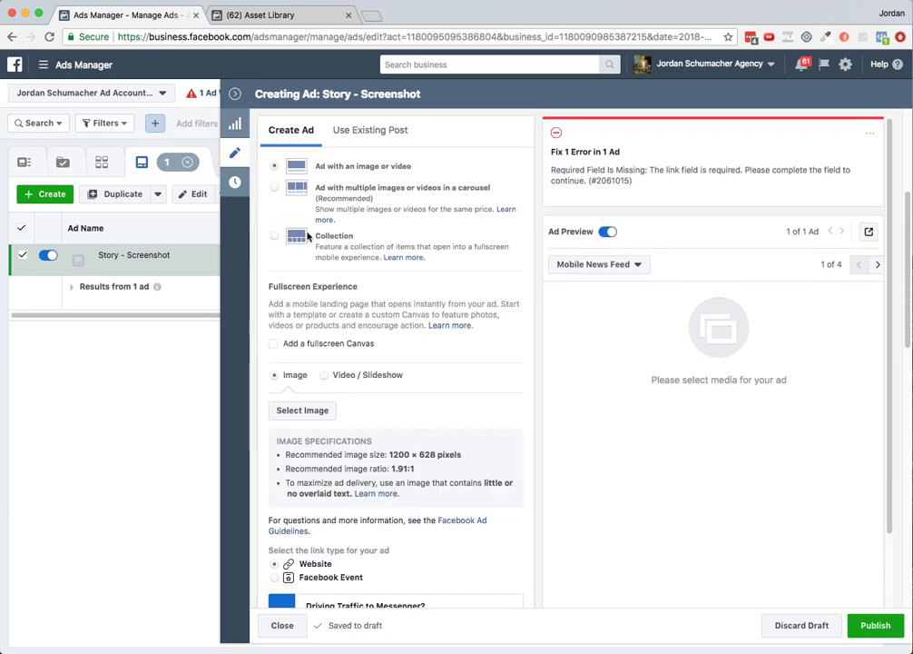
left_click(301, 410)
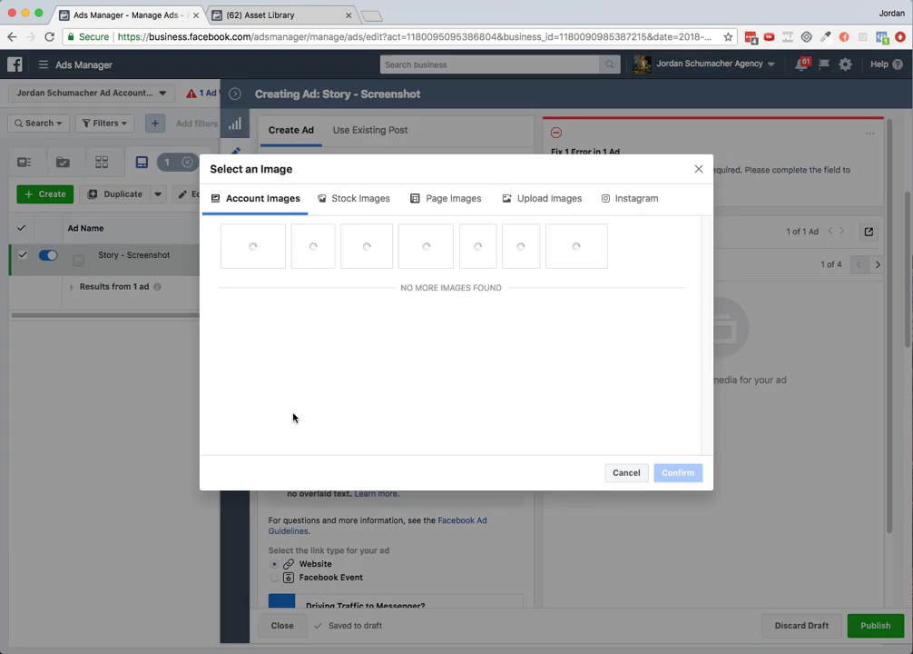
left_click(521, 199)
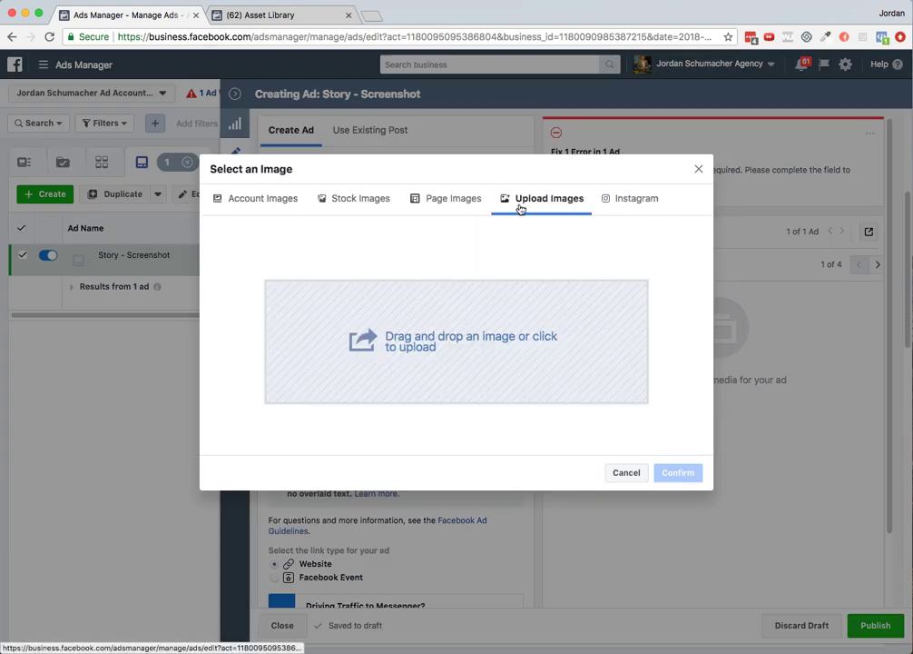
left_click_drag(908, 372, 508, 331)
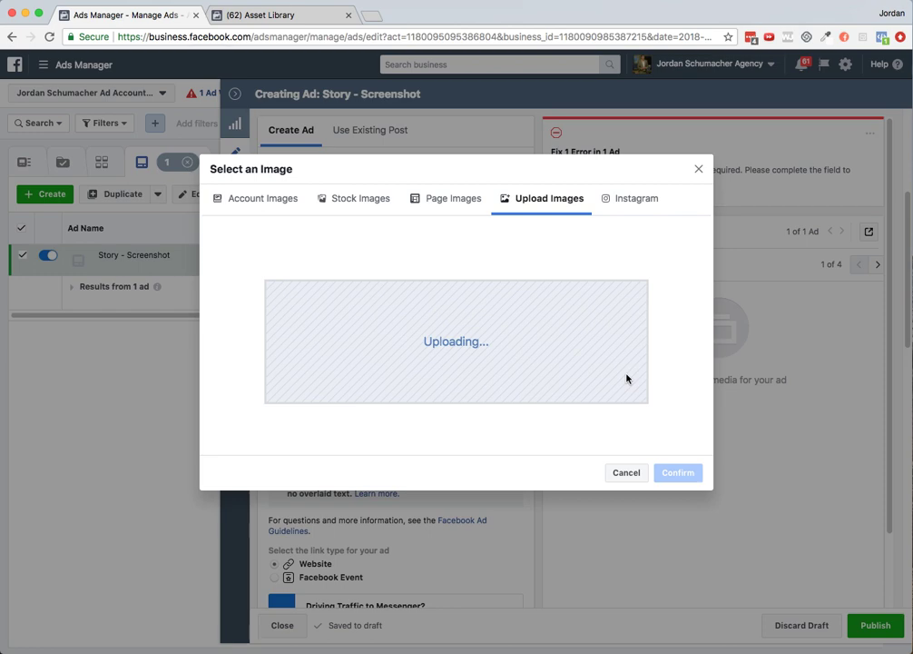
left_click(679, 472)
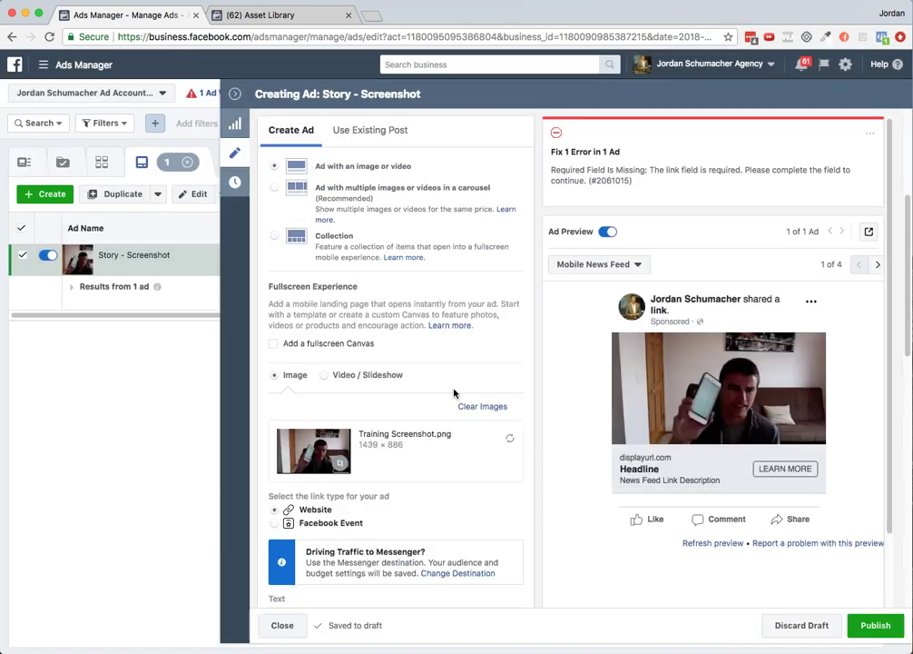
Step: Paste the prepared story copy about the 90 minute training, starting with "RIGHT…", as the ad's main text
scroll(362, 406, "down", 1)
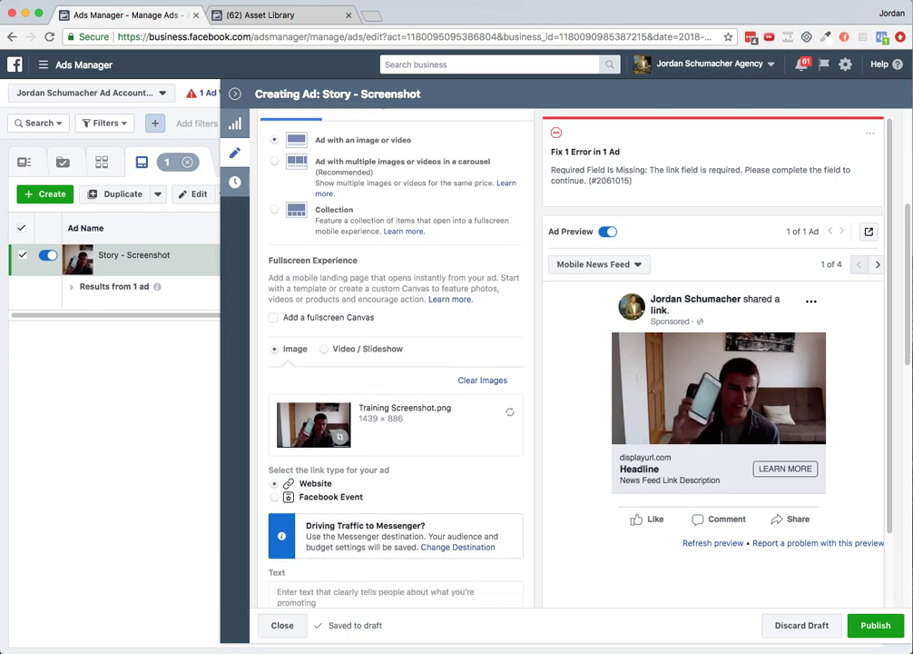
mouse_move(912, 201)
left_mouse_down()
mouse_move(563, 183)
mouse_move(912, 186)
left_mouse_up()
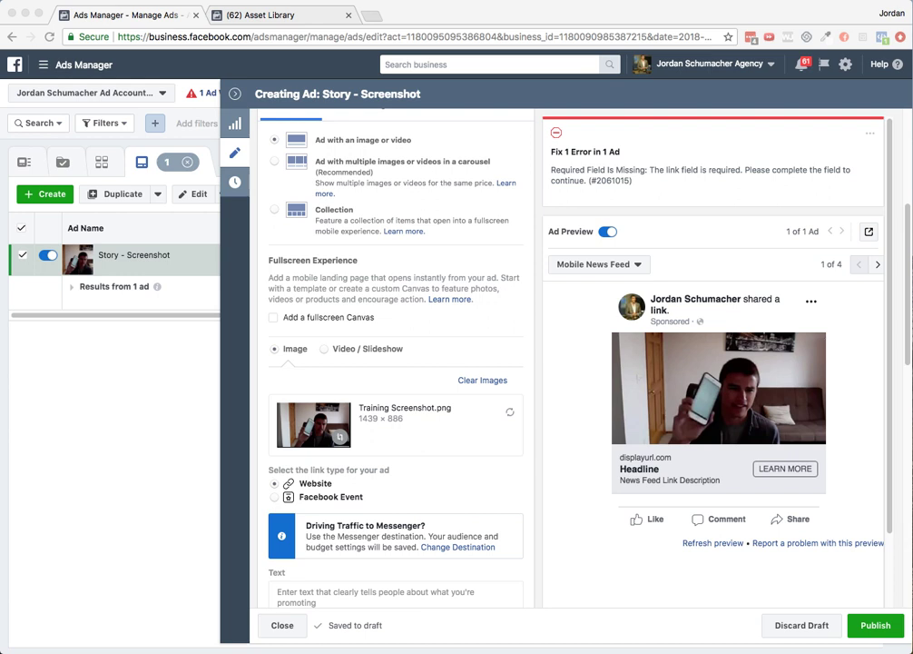
scroll(306, 434, "down", 3)
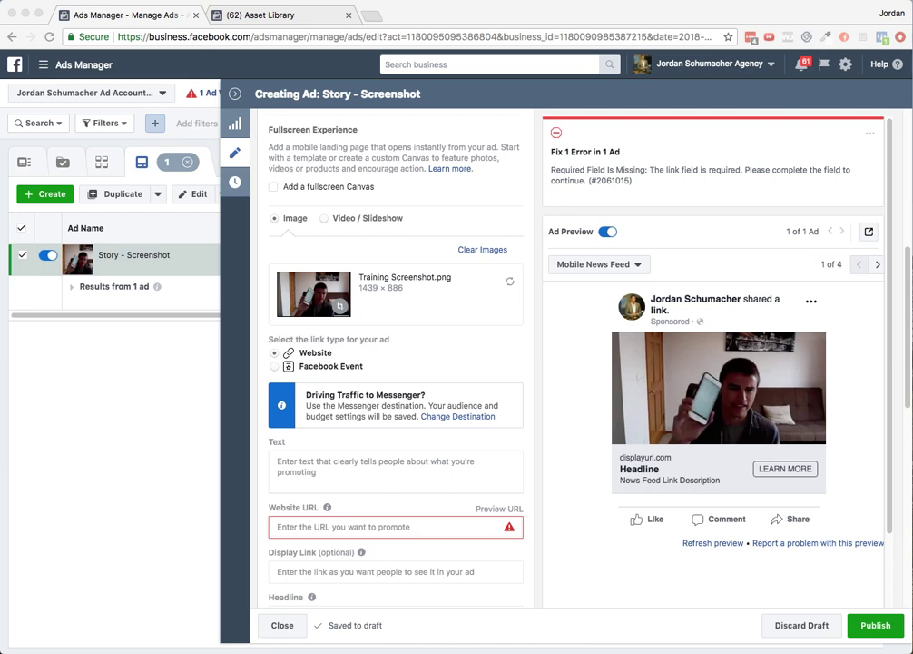
left_click(299, 465)
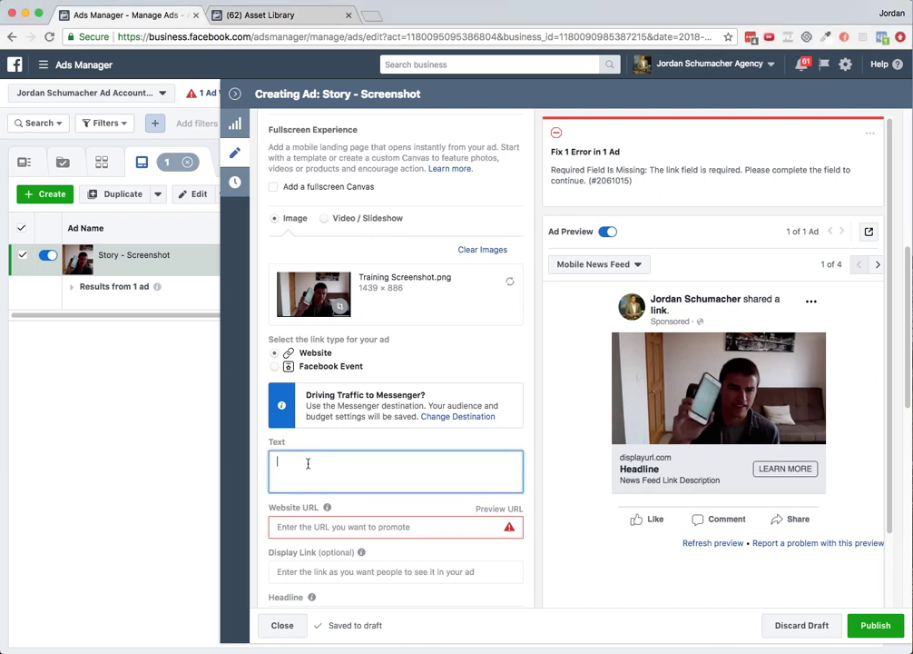
key("ctrl+v")
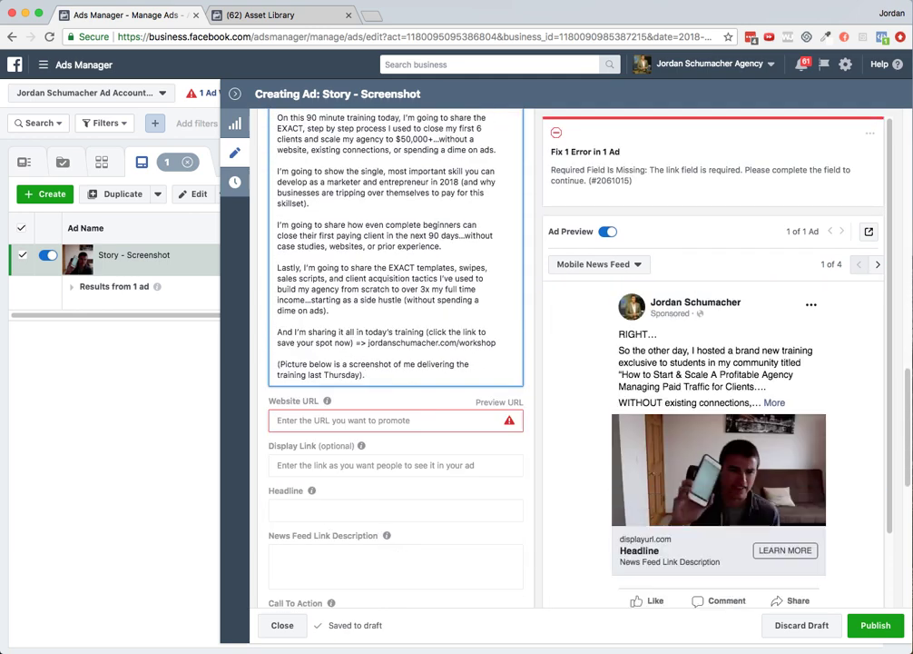
Step: Set the headline to "How to Start a Profitable Agency Managing Paid Traffic for Clients" and check it in the ad preview
key("super+Tab")
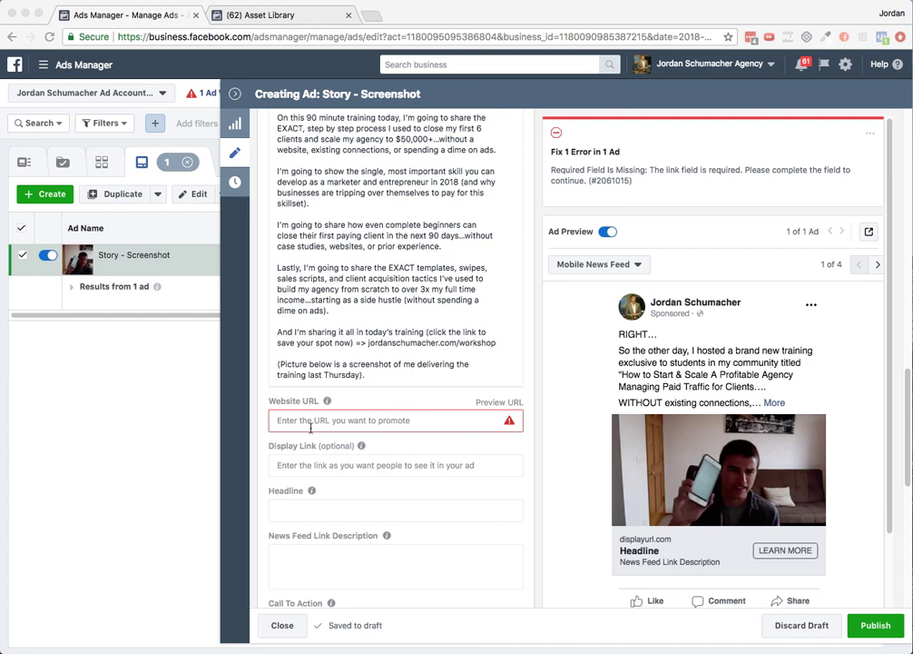
key("super+Tab")
left_click(287, 510)
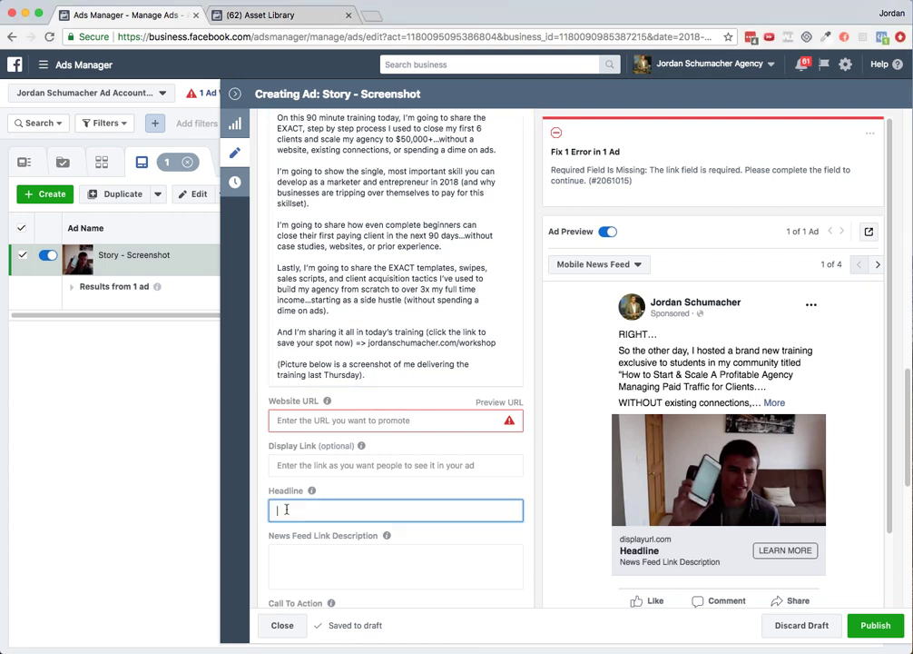
type("How to Start a Profitable Agency Managing Paid Traffic for Clients")
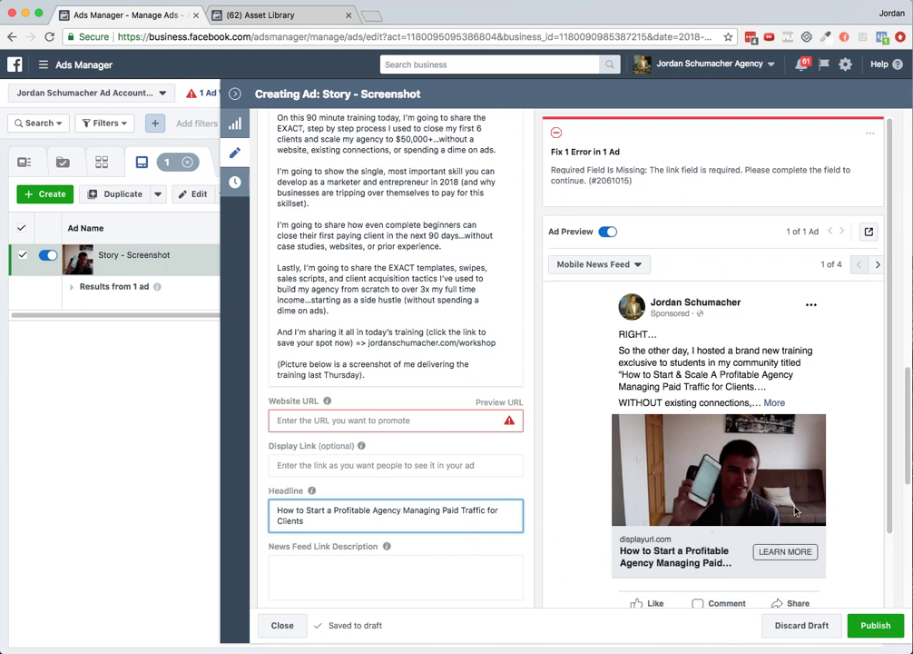
scroll(709, 587, "down", 2)
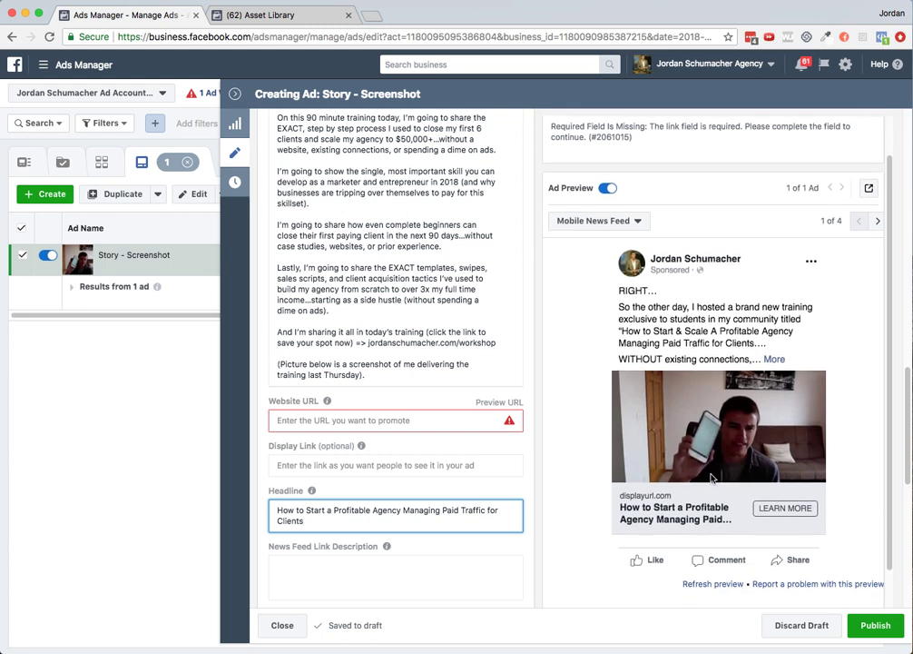
left_click_drag(316, 520, 308, 510)
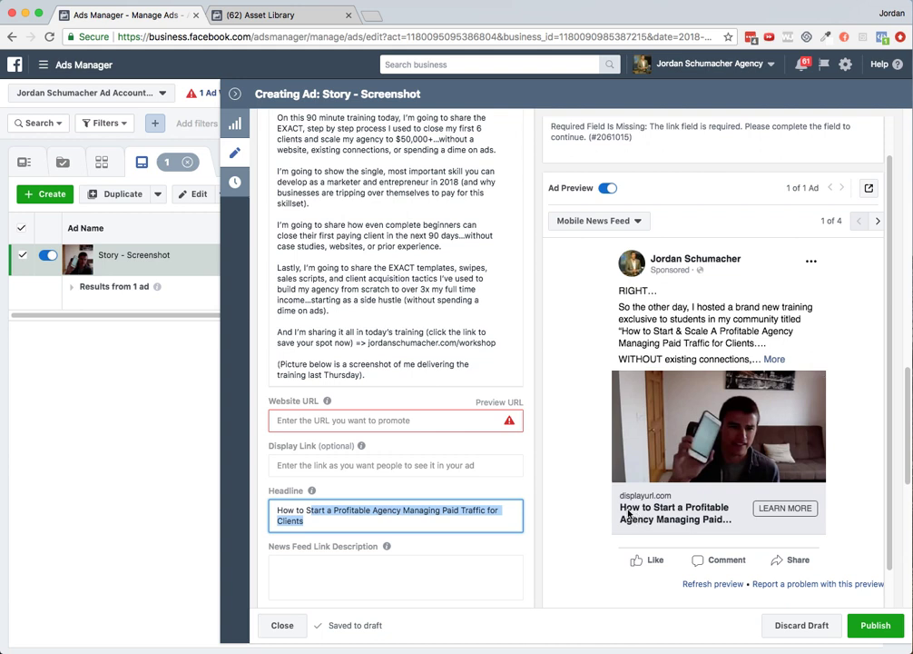
left_click(321, 522)
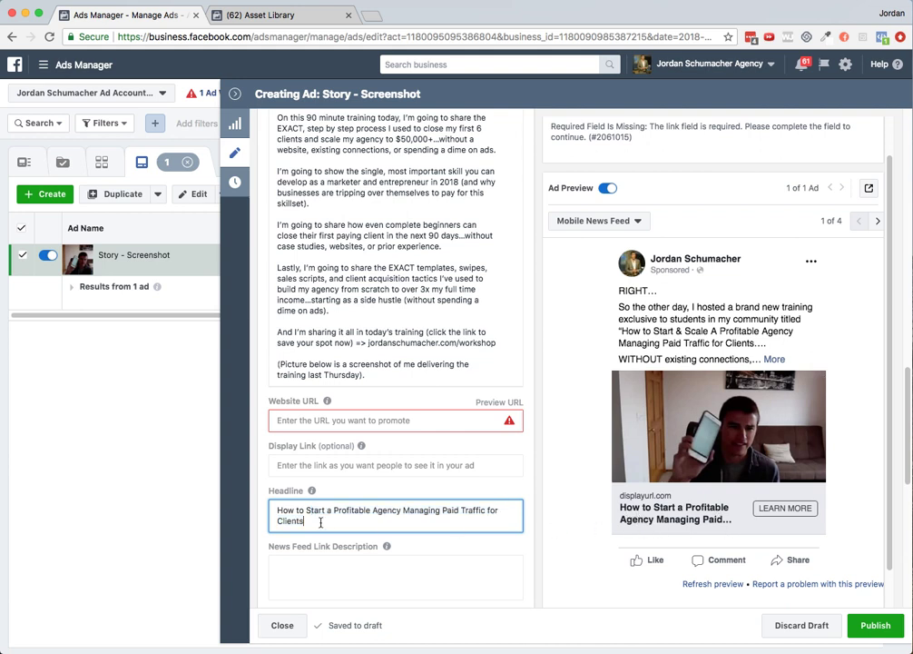
Step: Shorten the headline to "How to Start a Profitable Paid Traffic Agency"
left_click_drag(305, 521, 376, 509)
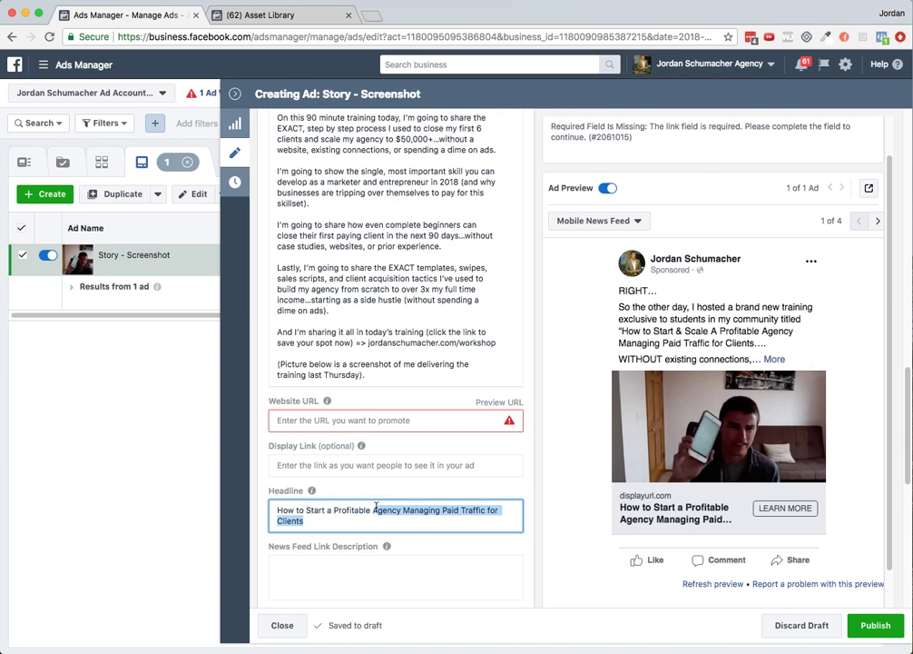
type("Profitable P")
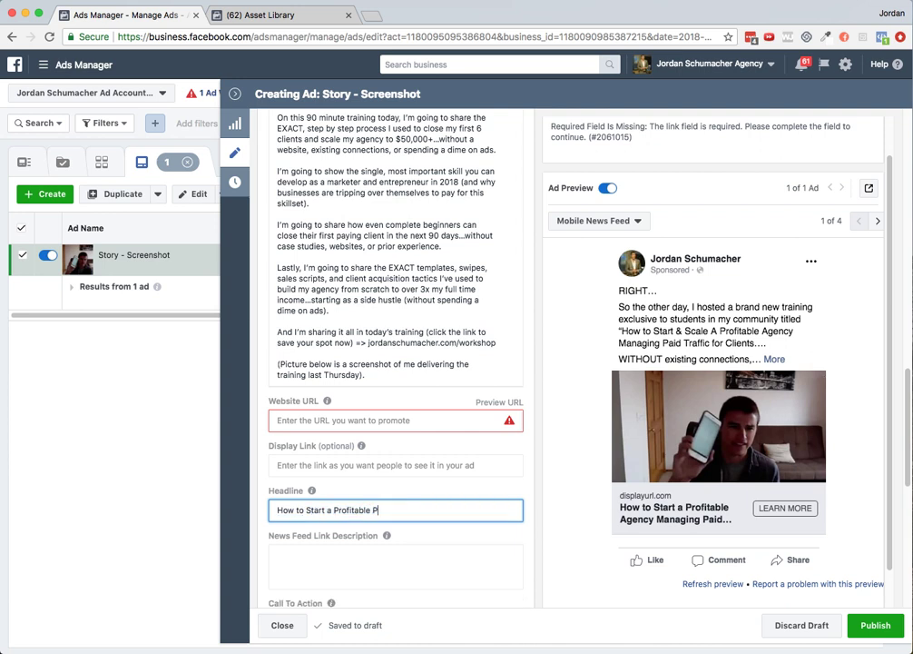
type("aid Traffic Agency")
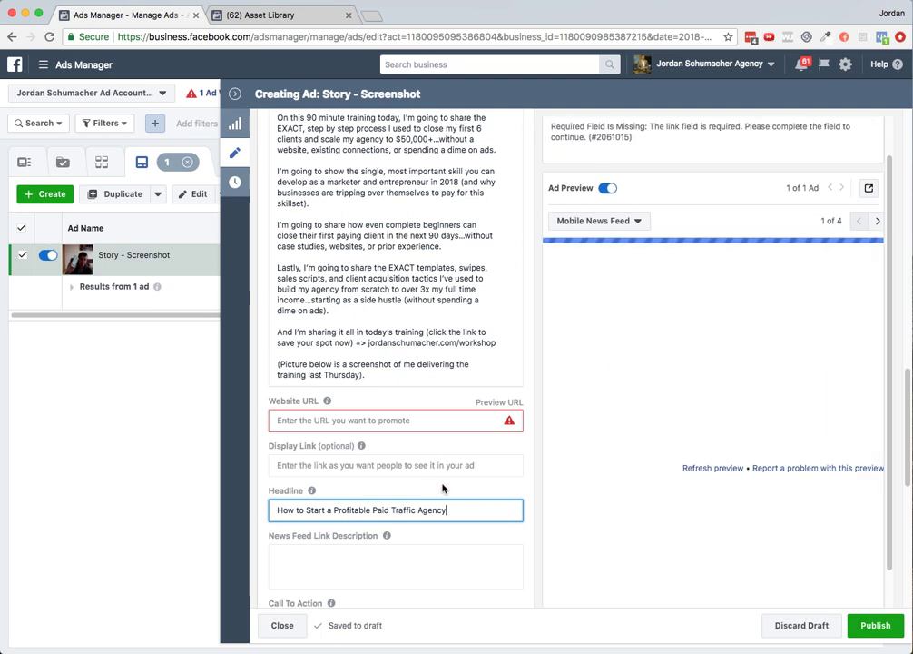
Step: Set the news feed link description to "WITHOUT existing connections, clients, or case studies." and preview the ad in Desktop News Feed
mouse_move(387, 536)
left_click(368, 560)
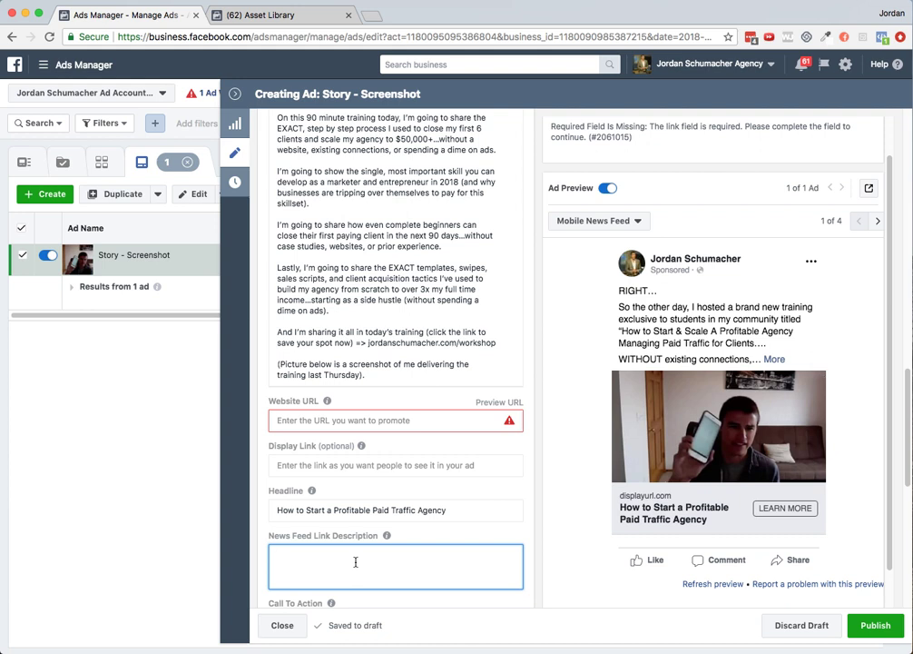
type("Even")
left_click_drag(300, 555, 254, 559)
type("WITHOUT existing connections, clients, or case studies.")
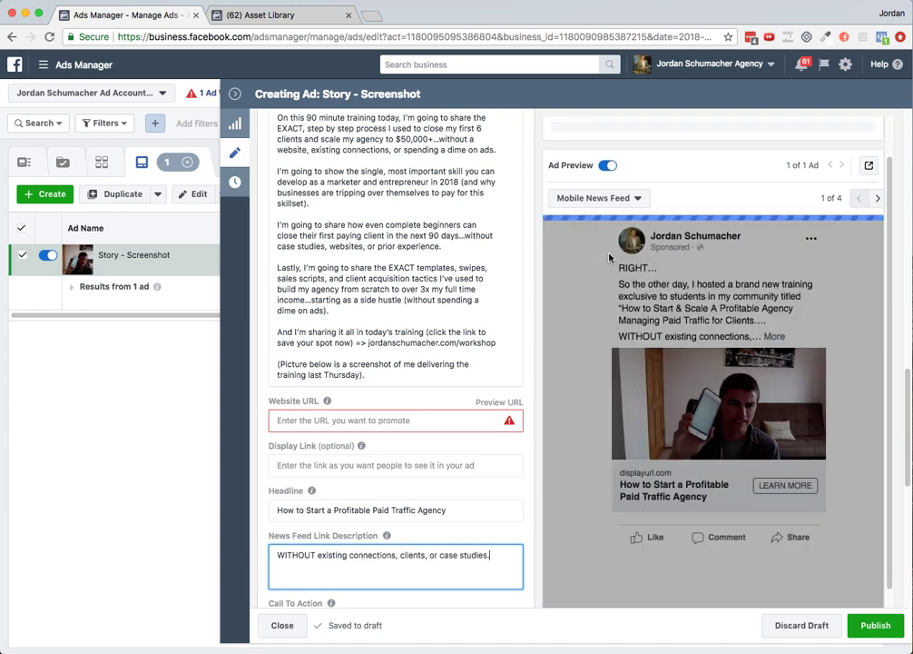
left_click(878, 223)
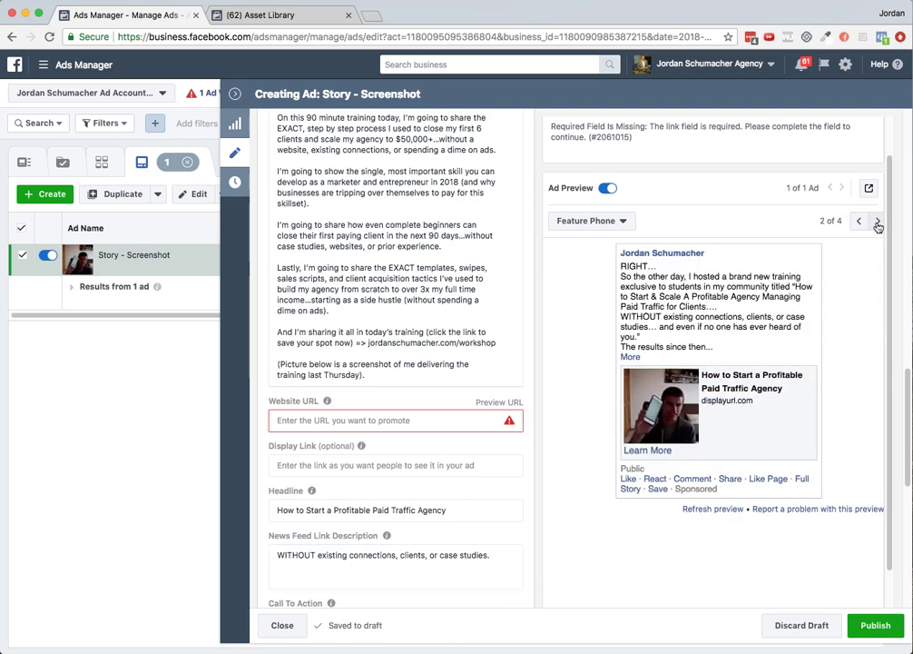
left_click(876, 222)
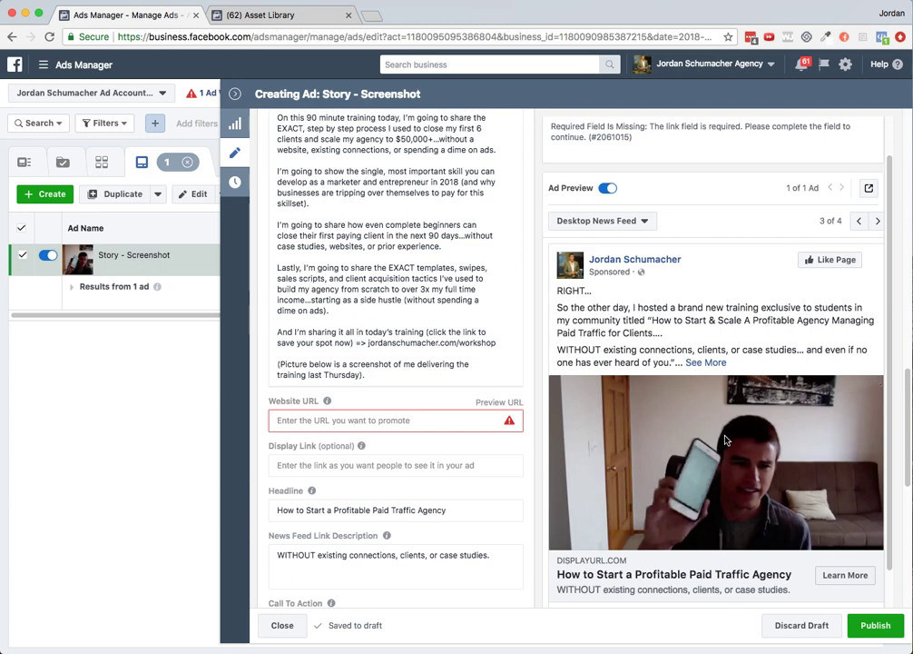
Step: Preview the ad in the Mobile News Feed placement
scroll(715, 454, "down", 1)
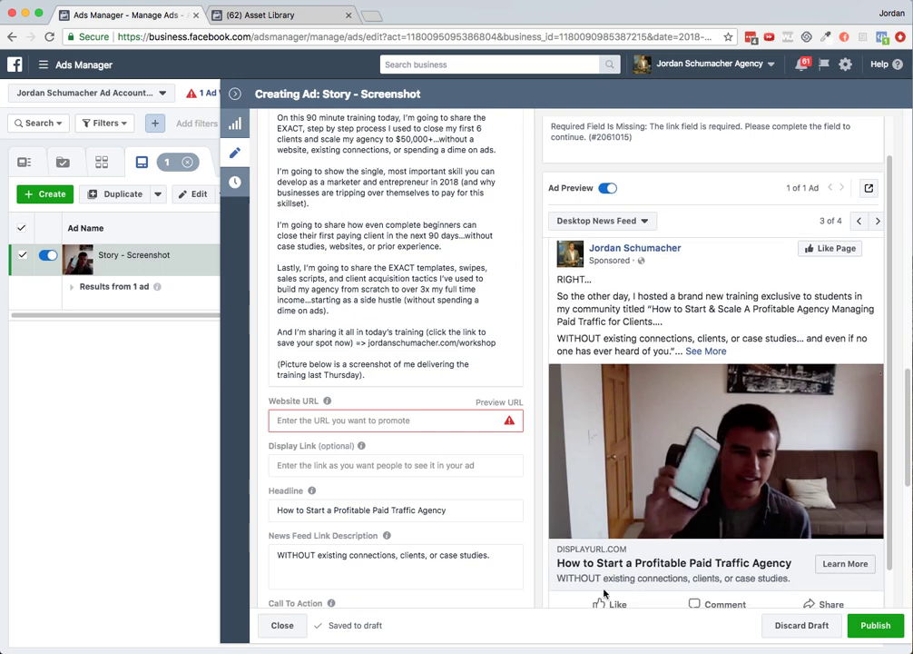
left_click(860, 222)
left_click(859, 224)
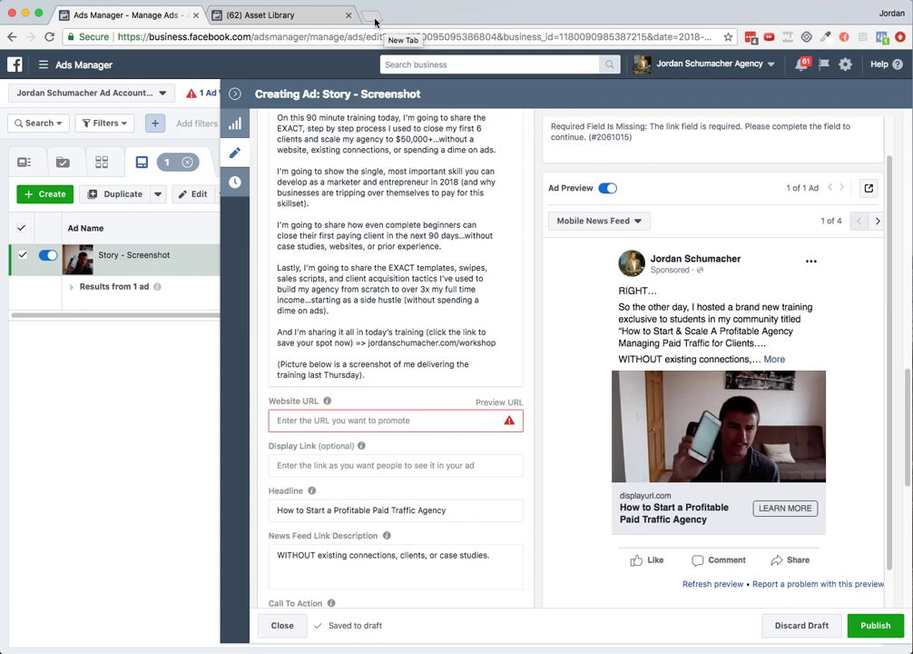
Step: Set the ad's website URL to machermedia.com/webinar
left_click(390, 417)
type("machermedia.com/we")
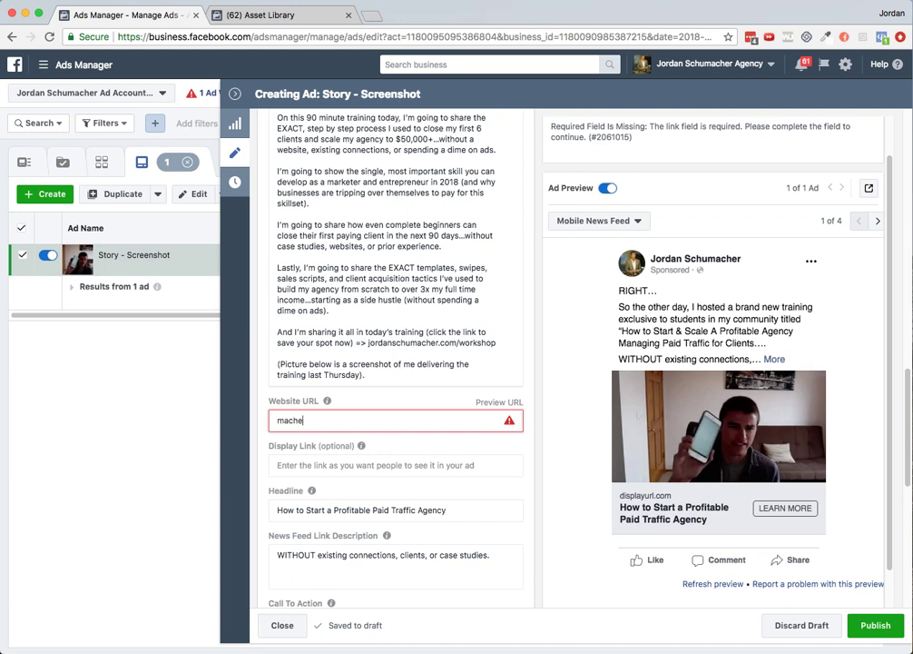
type("binar")
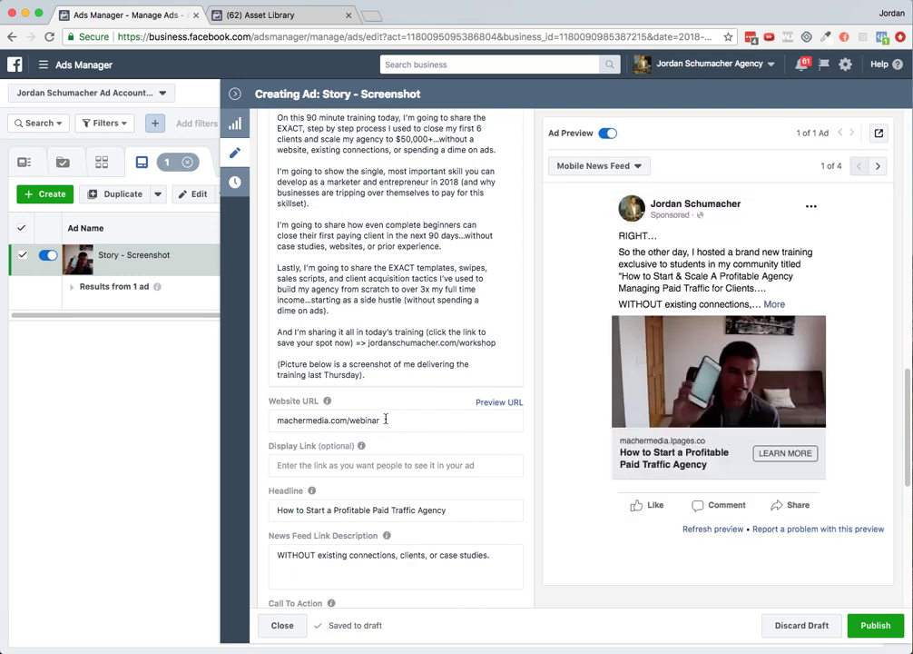
Step: Replace the website URL with the /workshop address given near the end of the ad's main text
left_click_drag(366, 341, 497, 343)
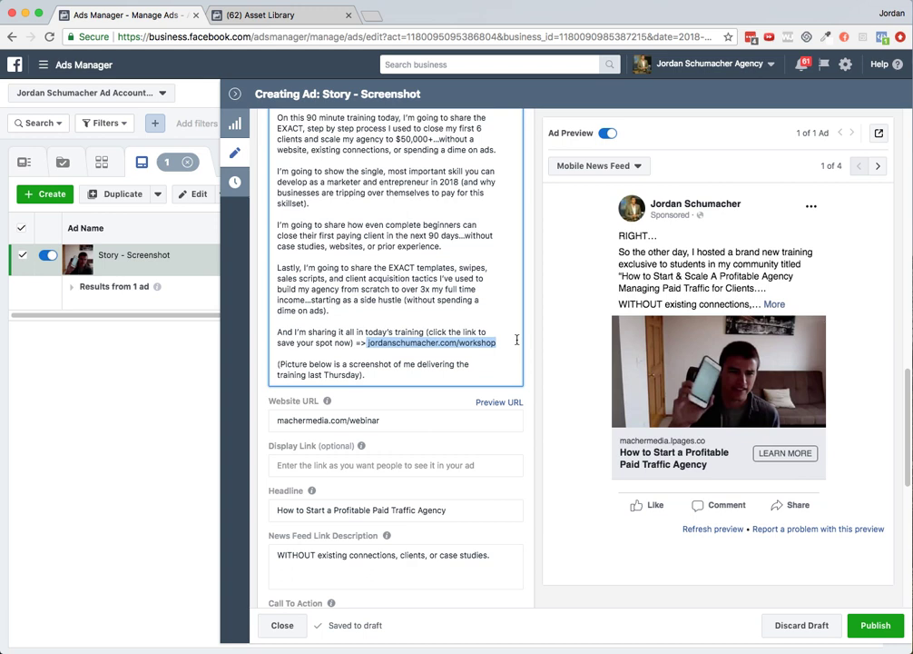
left_click(386, 420)
left_click_drag(385, 420, 254, 423)
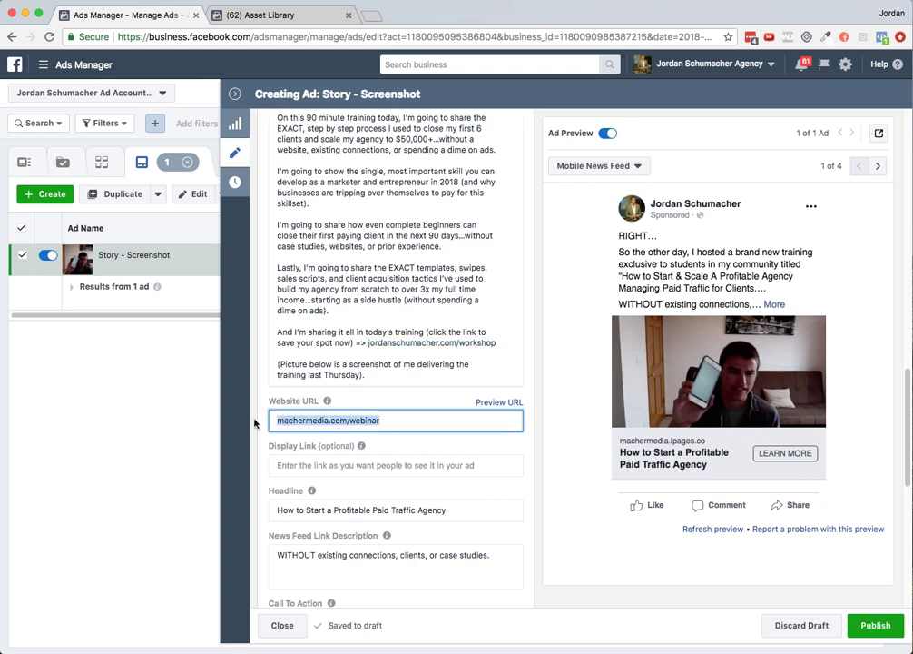
type("jordanschuma")
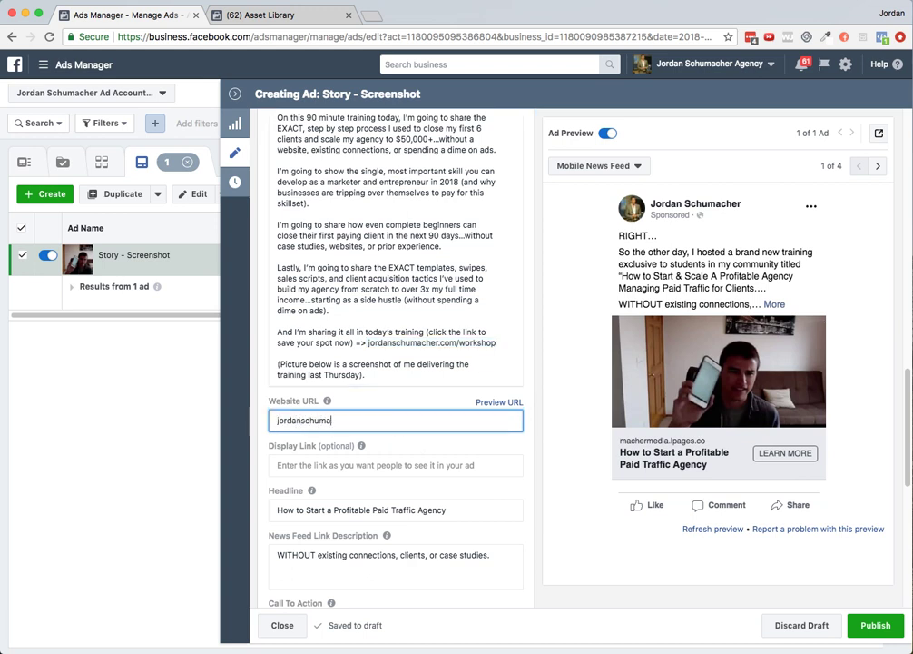
type("cher.com/workshop")
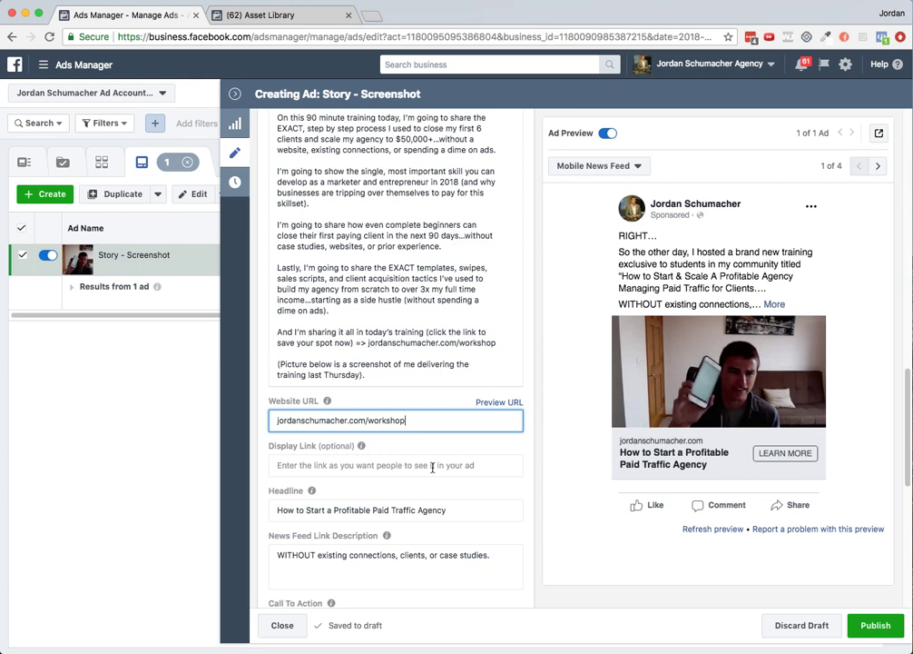
Step: Set the optional display link to the same /workshop address as the website URL
mouse_move(360, 445)
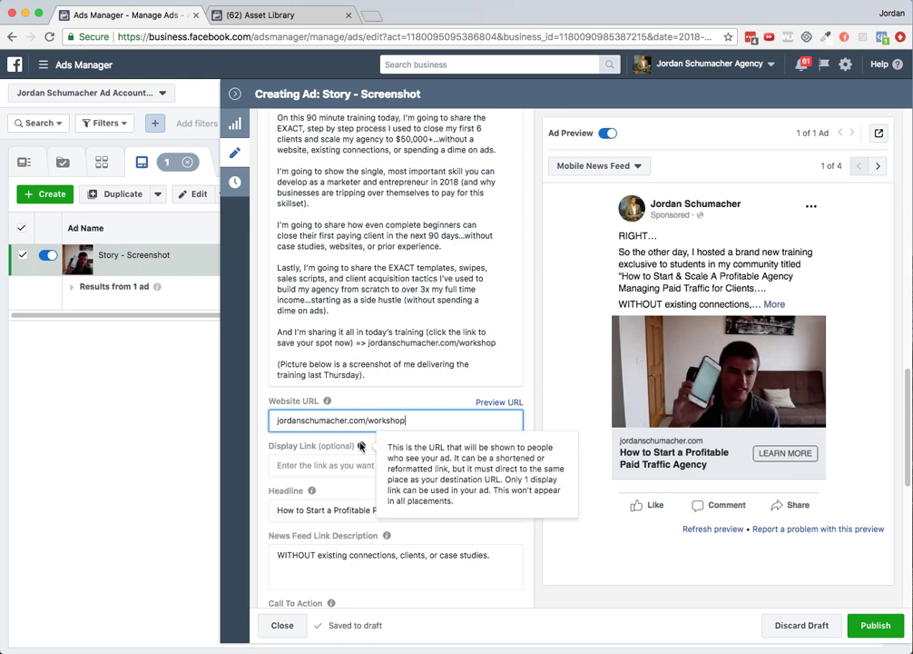
left_click(402, 465)
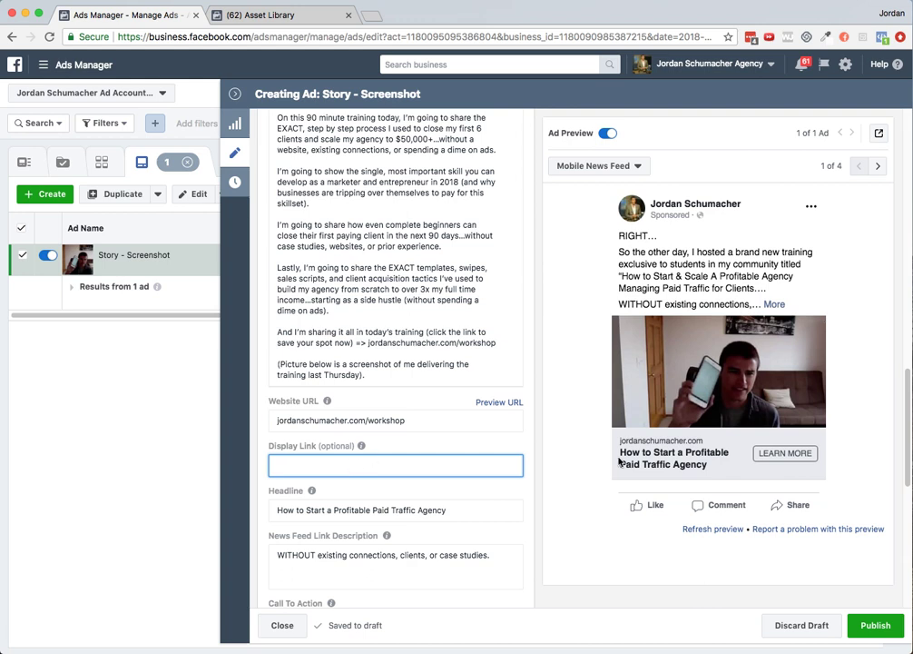
type("jordanschumacher.com/workshop")
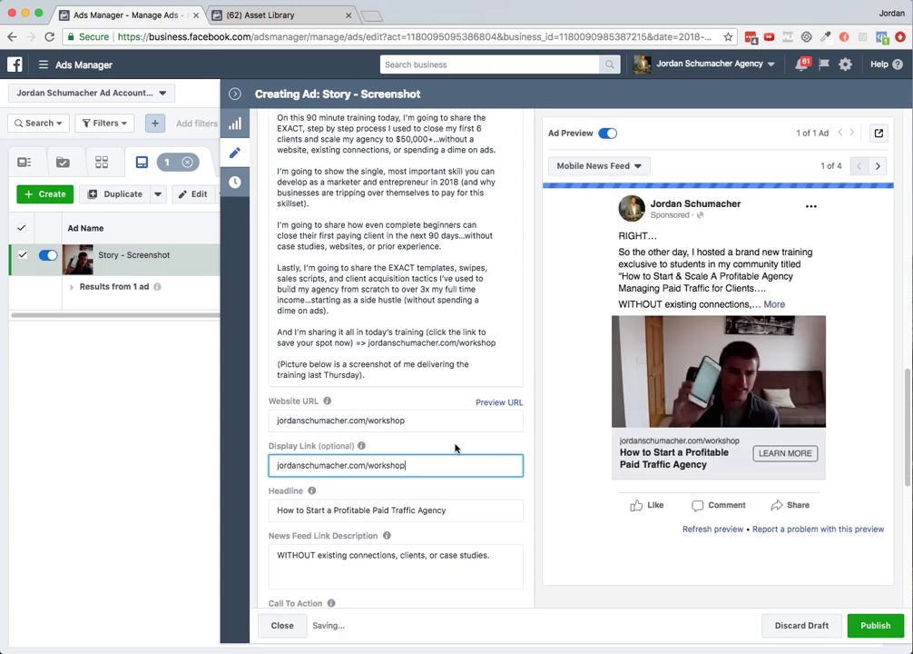
left_click_drag(424, 418, 235, 420)
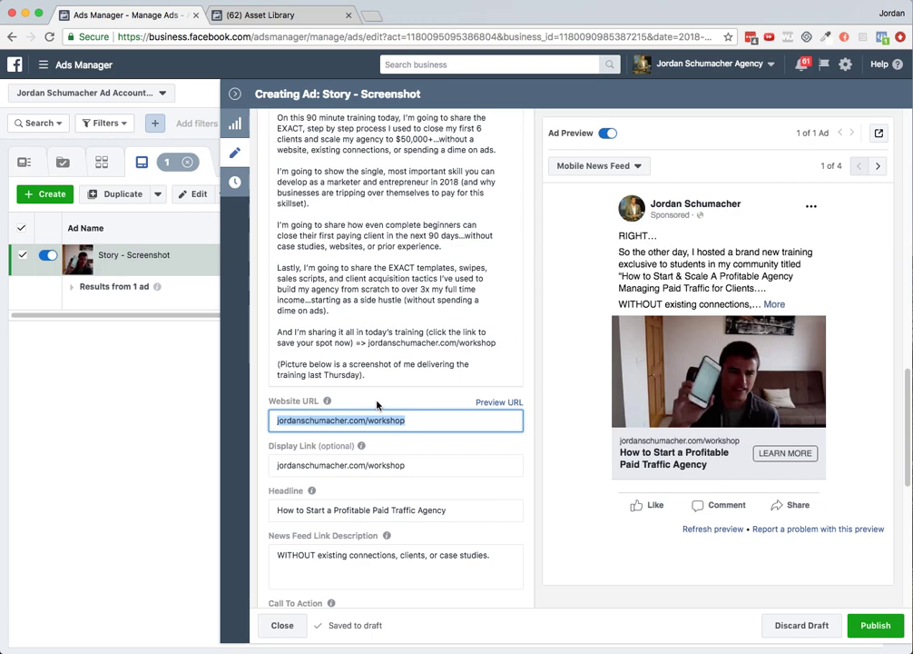
left_click(467, 441)
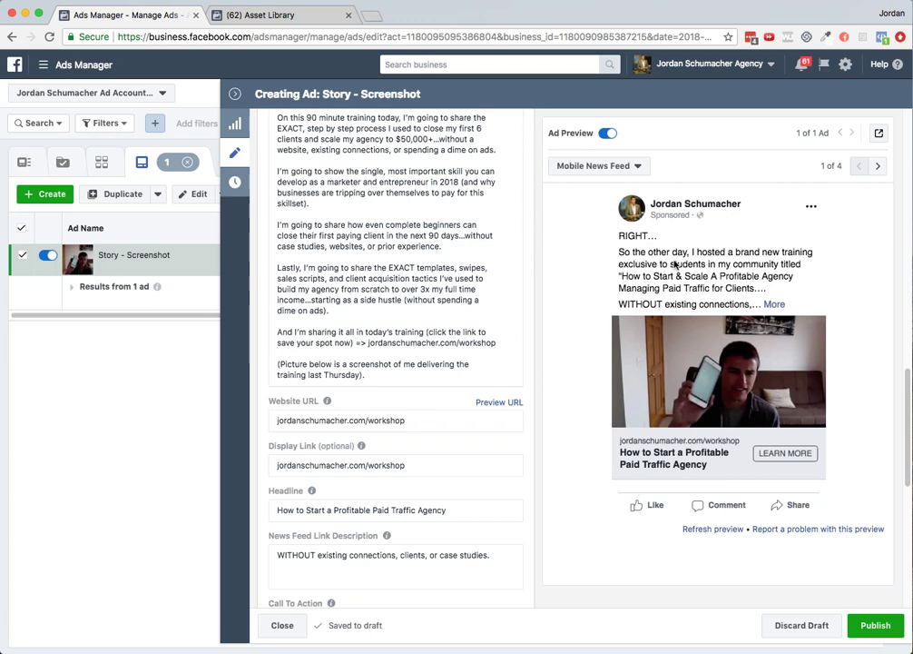
Step: Review the whole Story - Screenshot ad from its identity and image to its tracking settings, and close the editor
scroll(413, 413, "up", 4)
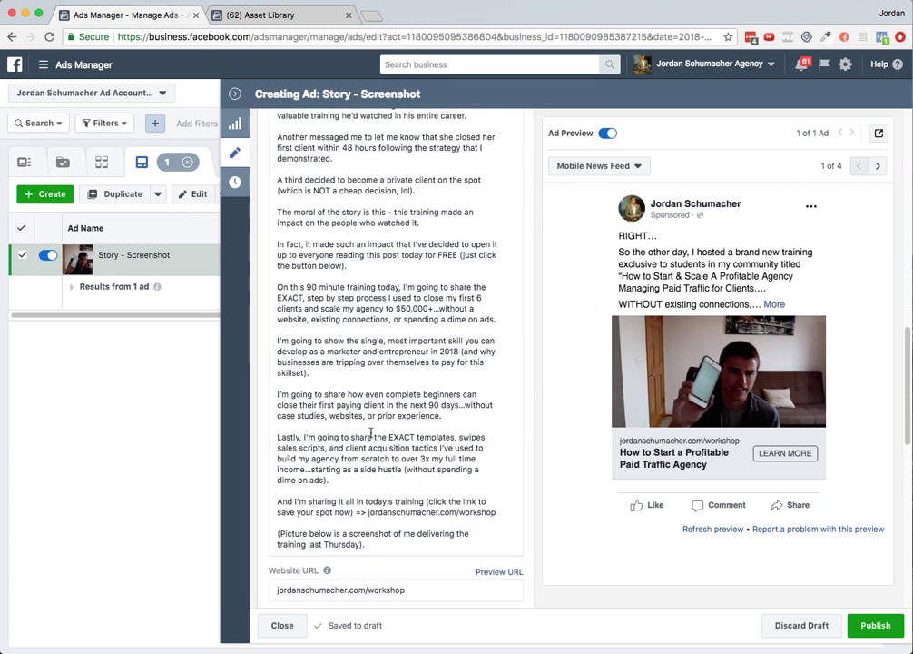
scroll(335, 464, "up", 10)
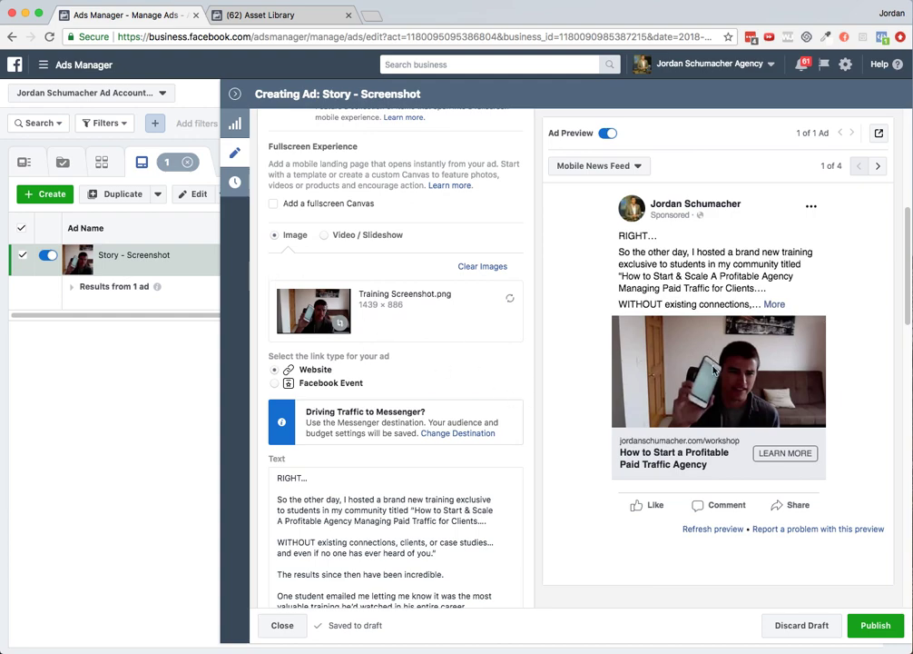
scroll(447, 391, "down", 5)
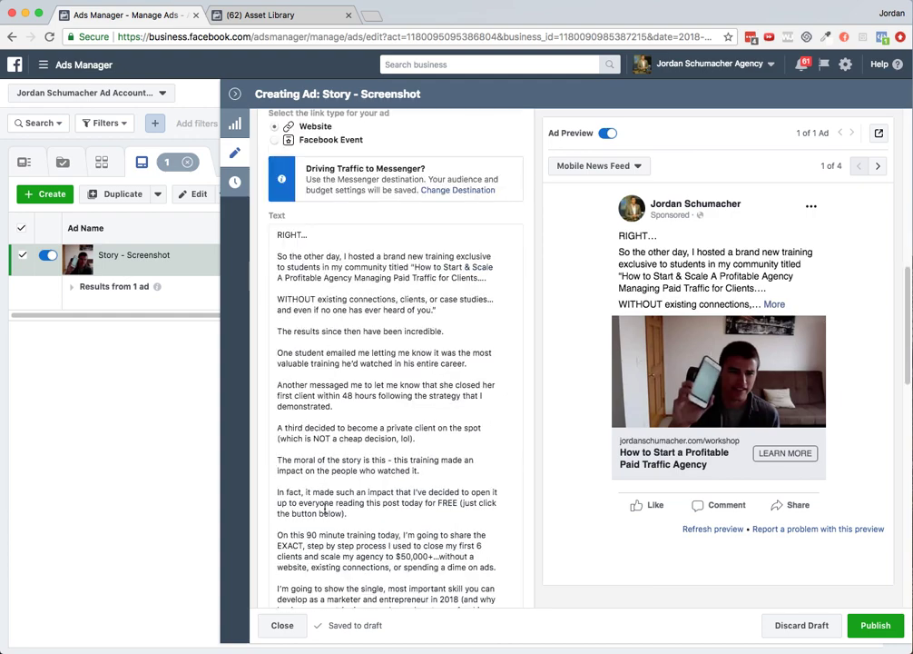
scroll(325, 508, "up", 12)
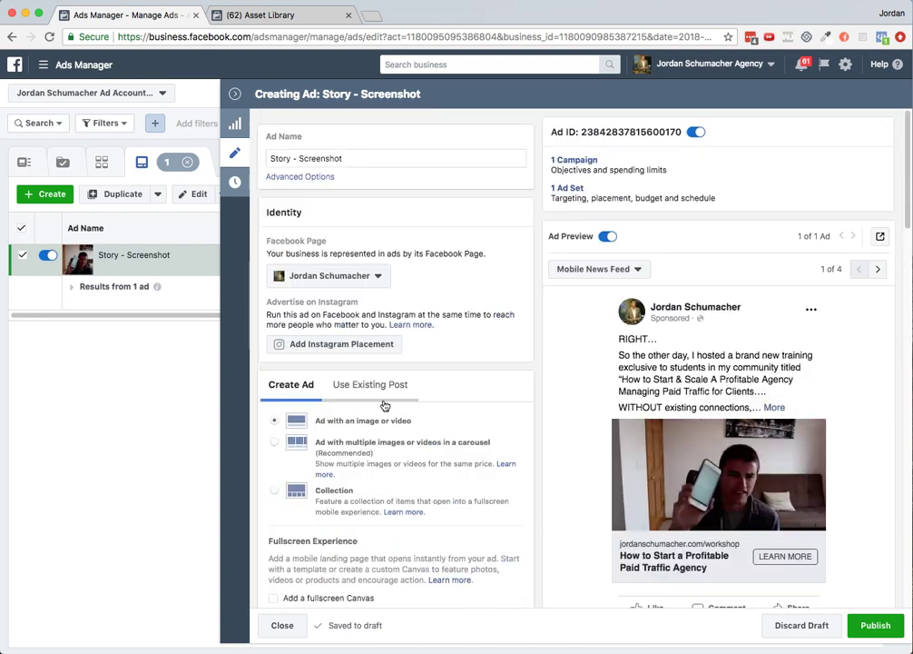
scroll(407, 405, "down", 1)
scroll(407, 405, "down", 20)
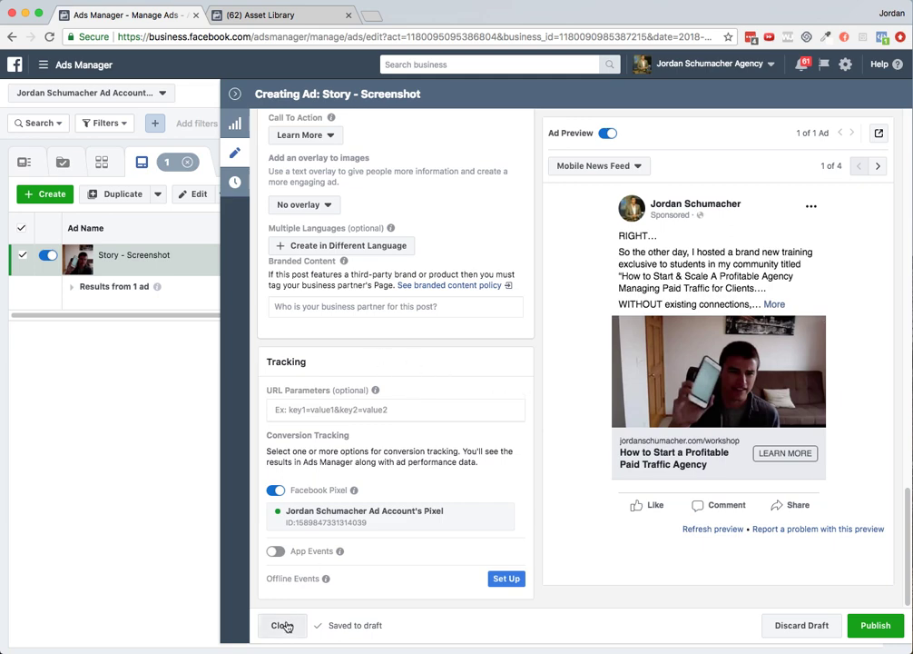
scroll(381, 272, "up", 10)
scroll(383, 295, "up", 5)
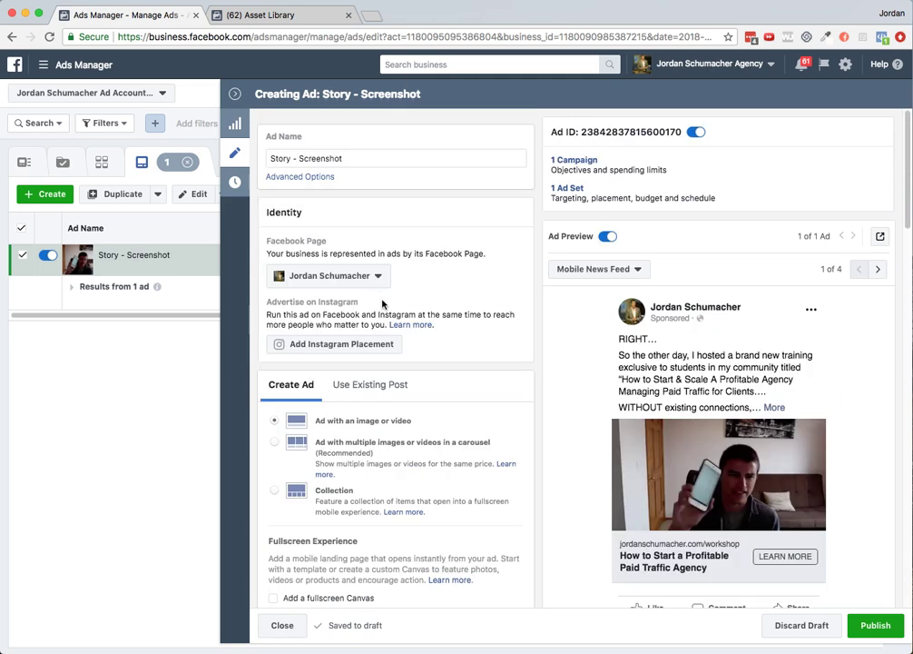
left_click(282, 625)
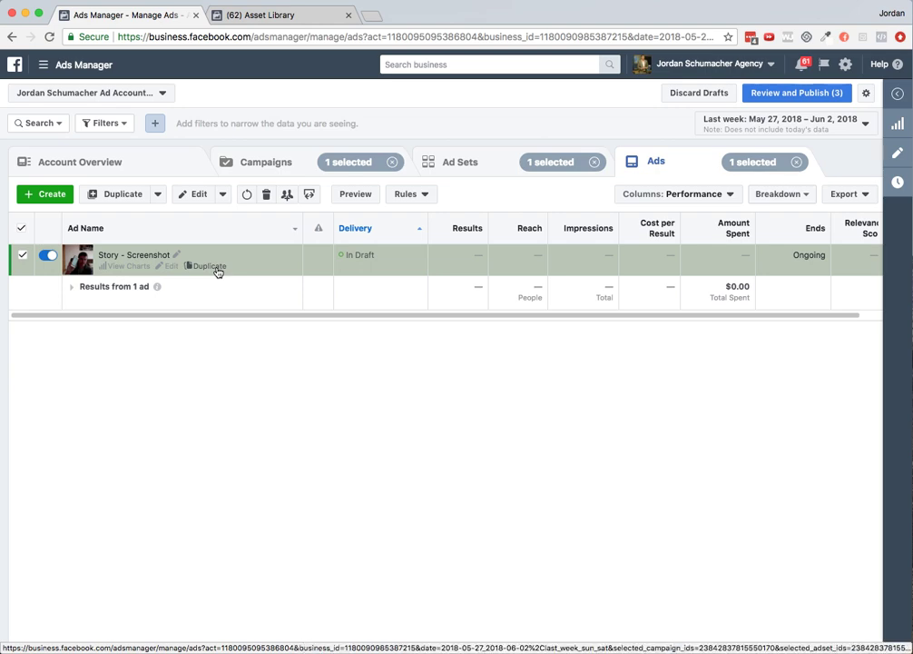
Step: Duplicate the Story - Screenshot ad once into its existing campaign and ad set, and rename the copy "Story - Illustration"
left_click(217, 269)
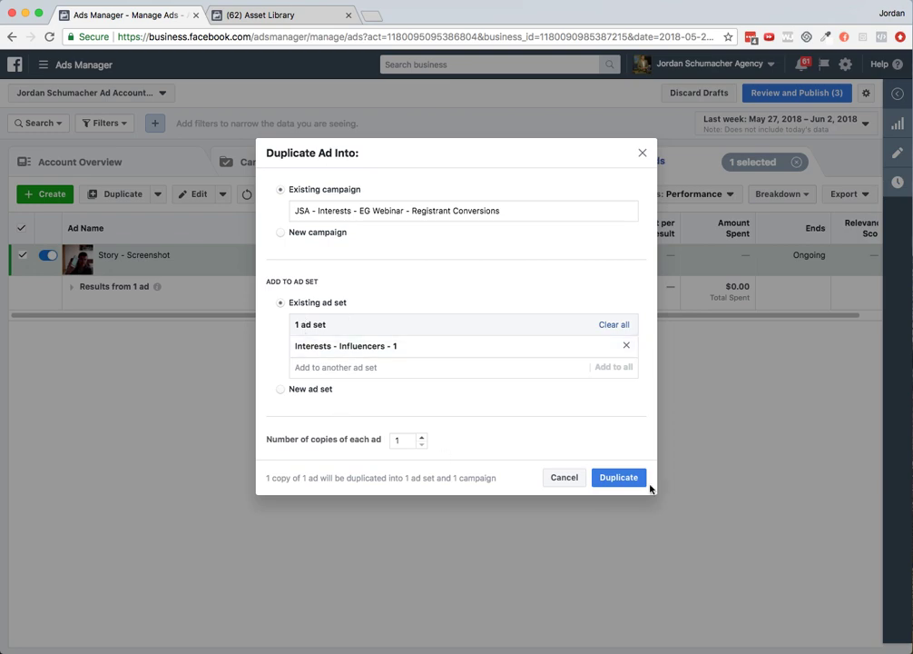
left_click(635, 486)
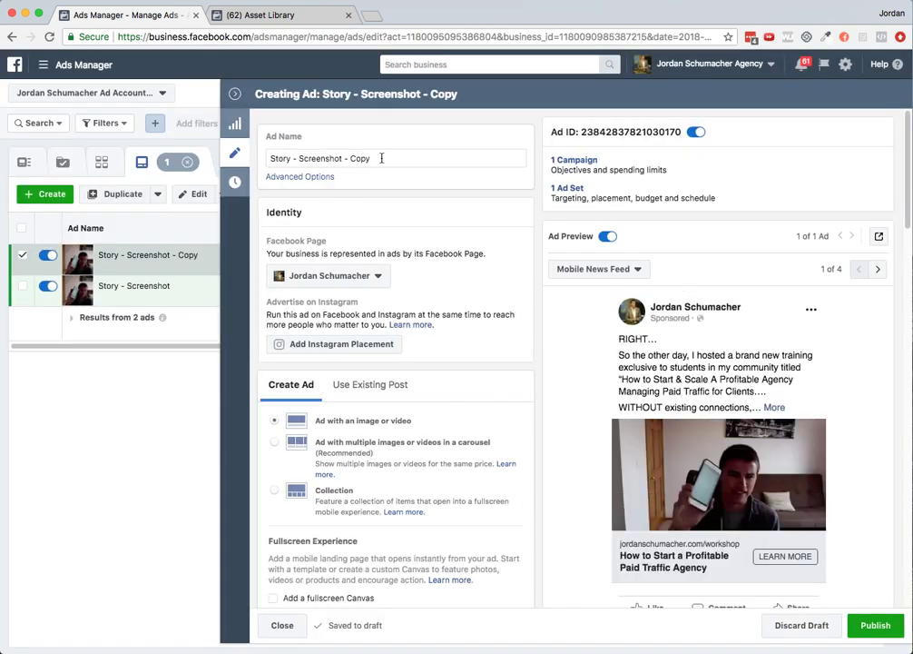
left_click_drag(370, 158, 299, 159)
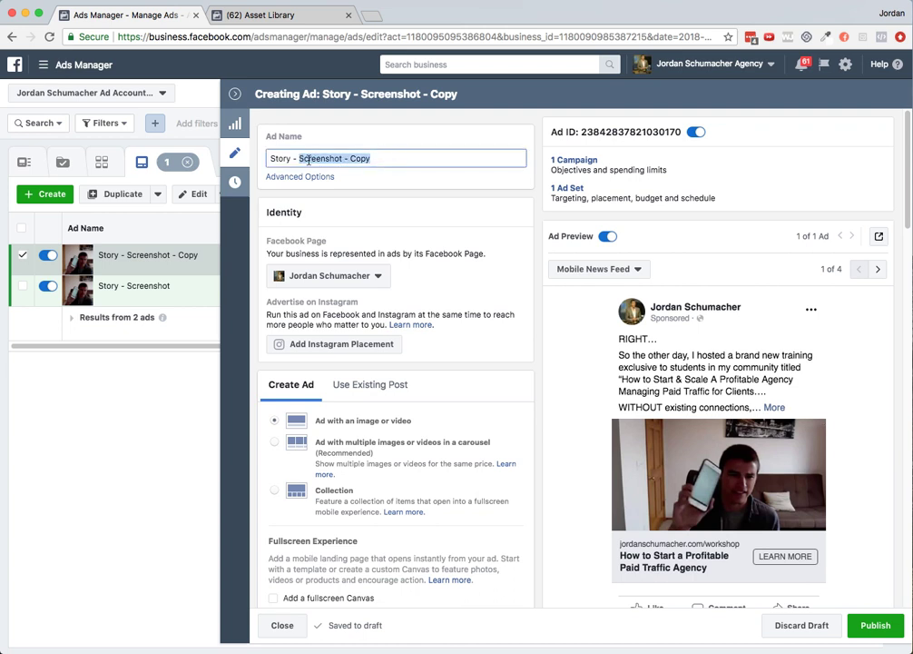
type("Illustrati")
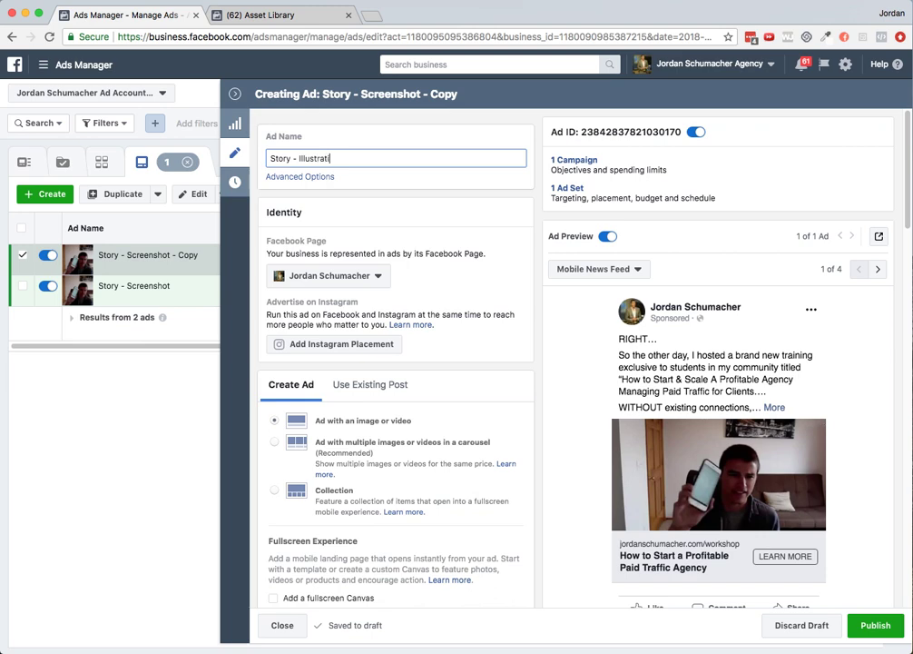
type("on")
Step: Replace the duplicated ad's screenshot image with the suited silhouette illustration, Illustration1.png, from the account images
scroll(320, 324, "down", 5)
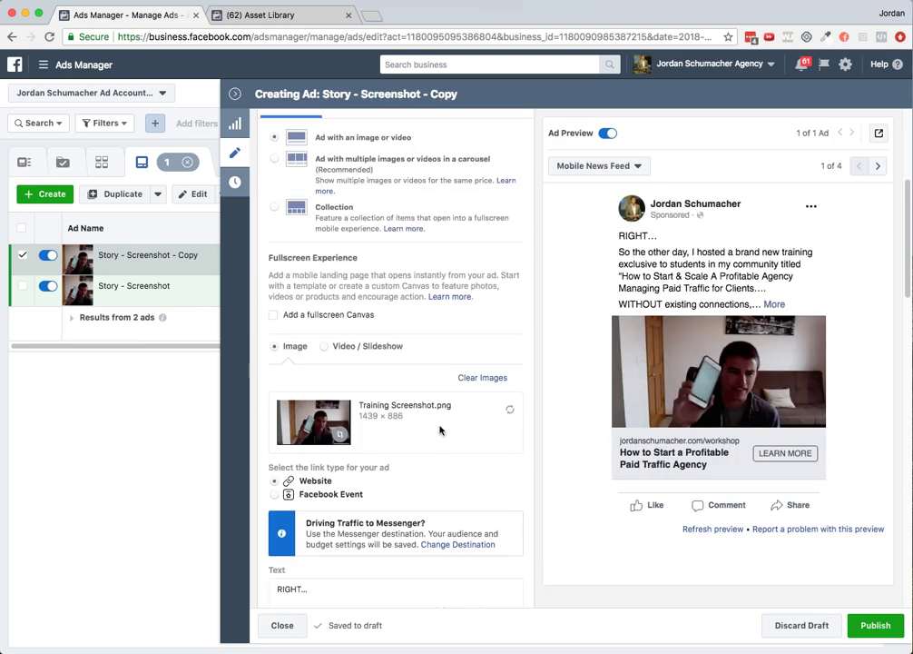
scroll(415, 406, "down", 1)
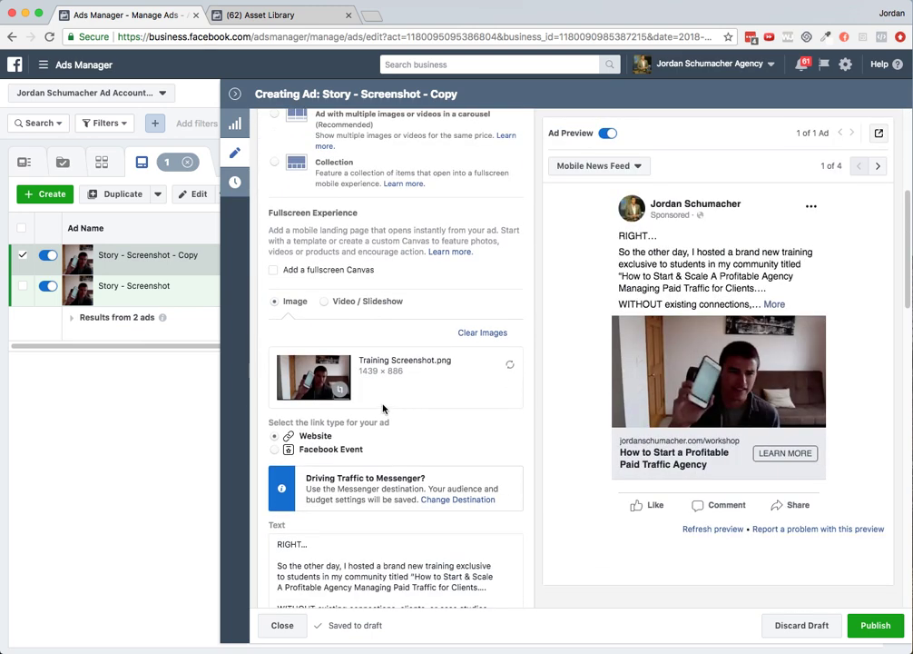
left_click(482, 333)
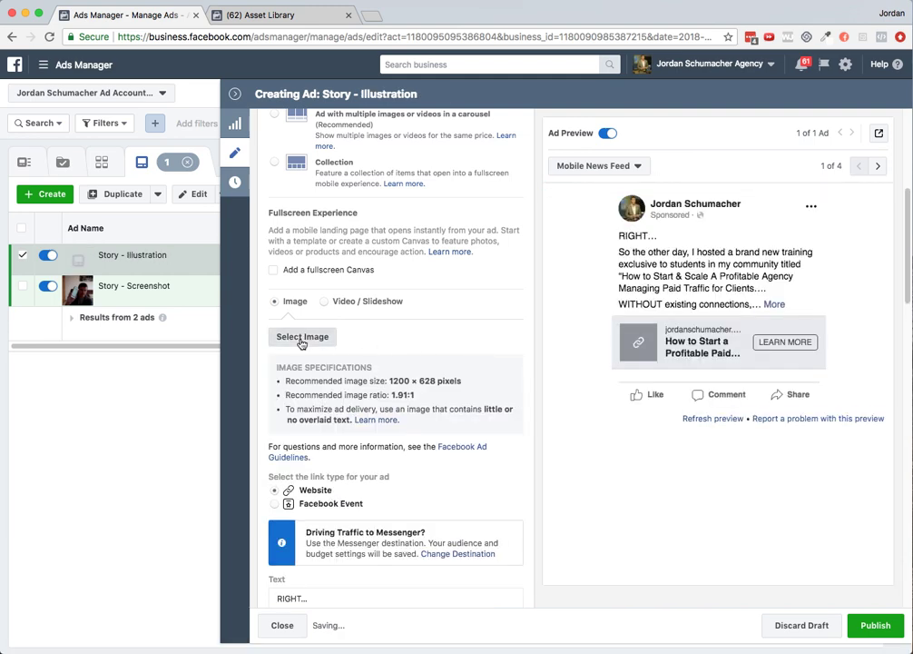
left_click(303, 337)
left_click(572, 199)
left_click_drag(912, 545, 517, 370)
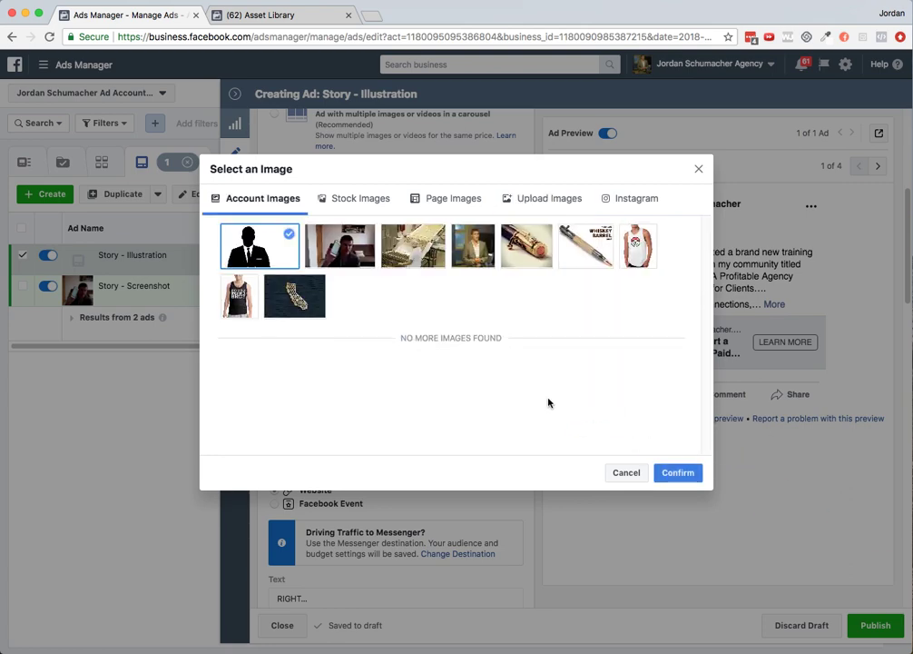
left_click(674, 472)
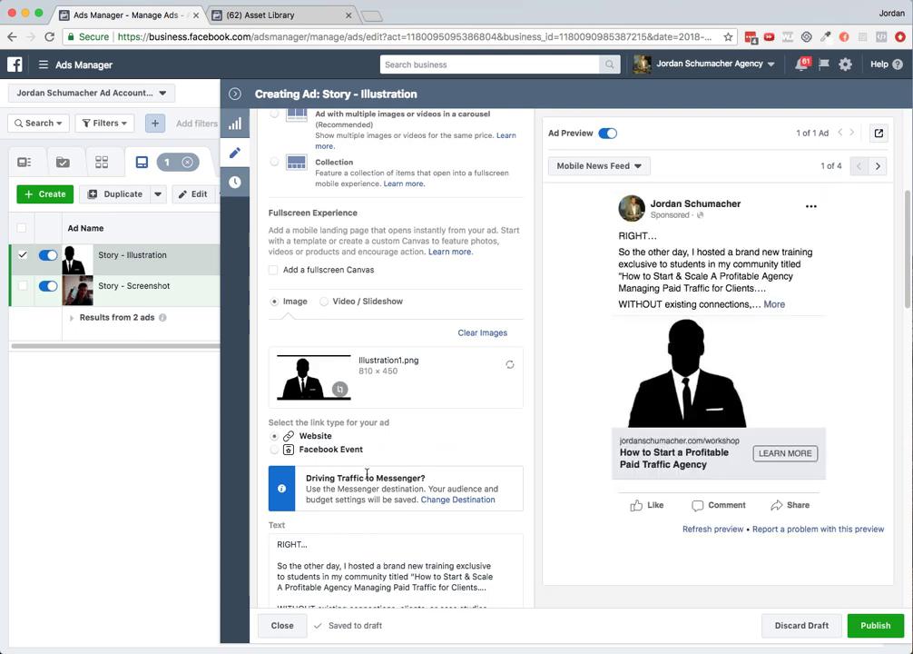
Step: Review the Story - Illustration ad's text, links and tracking settings, and close the editor
scroll(326, 424, "down", 15)
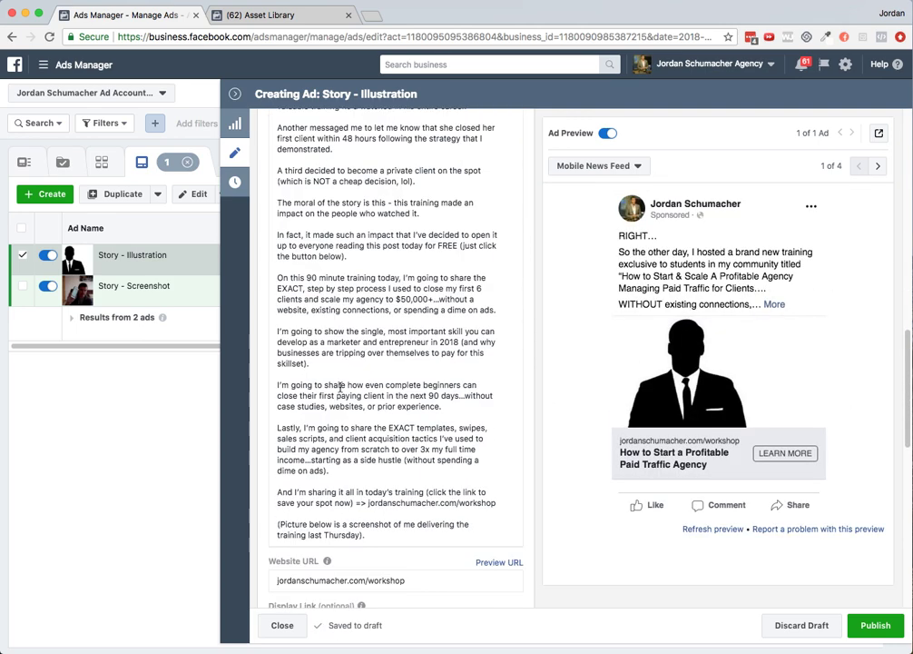
scroll(381, 359, "down", 8)
mouse_move(381, 366)
scroll(380, 366, "down", 5)
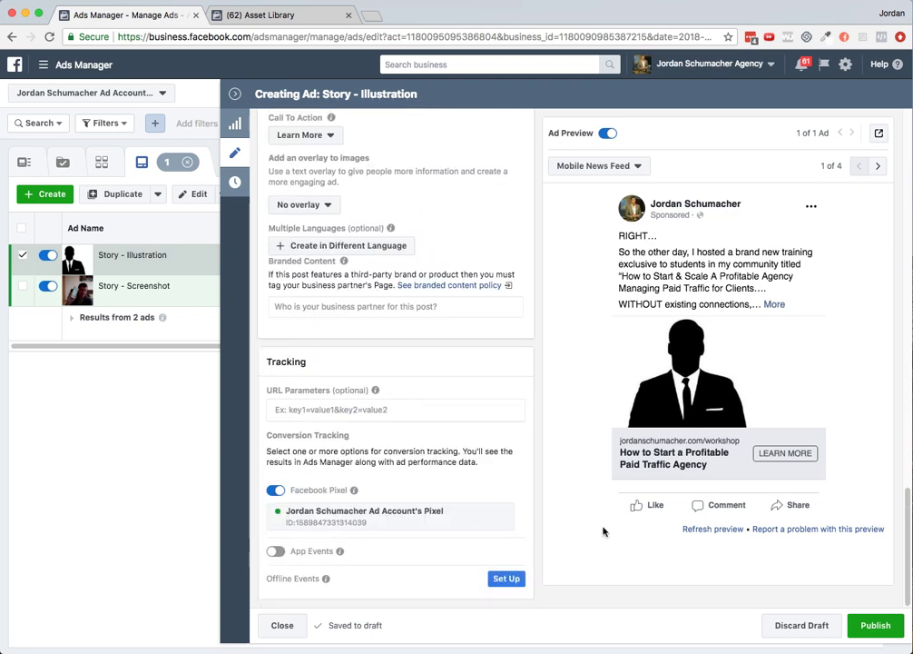
left_click(293, 633)
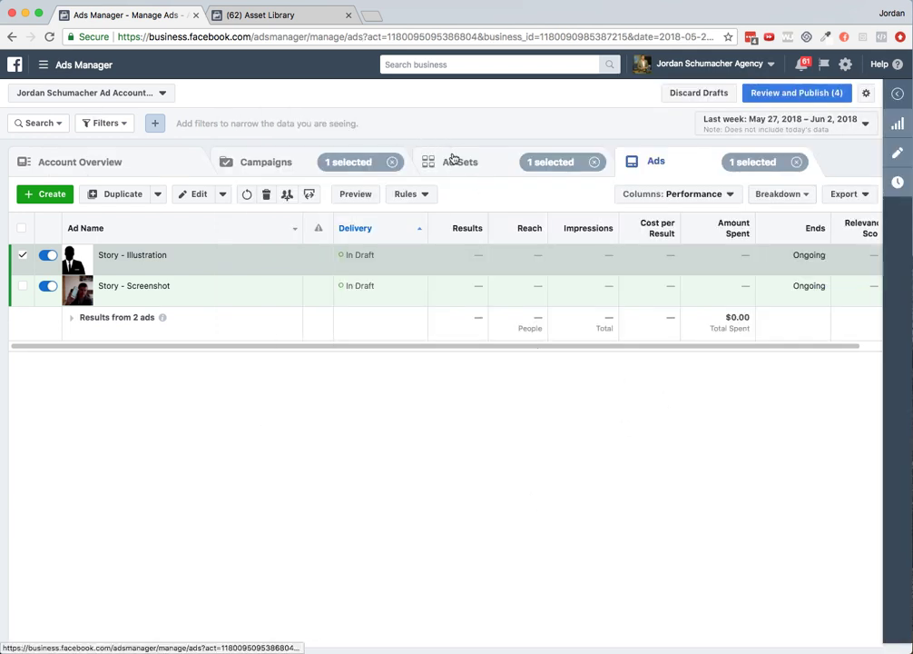
Step: Clear the ad selection and show the ads belonging to the Interests - Influencers - 1 ad set
left_click(485, 173)
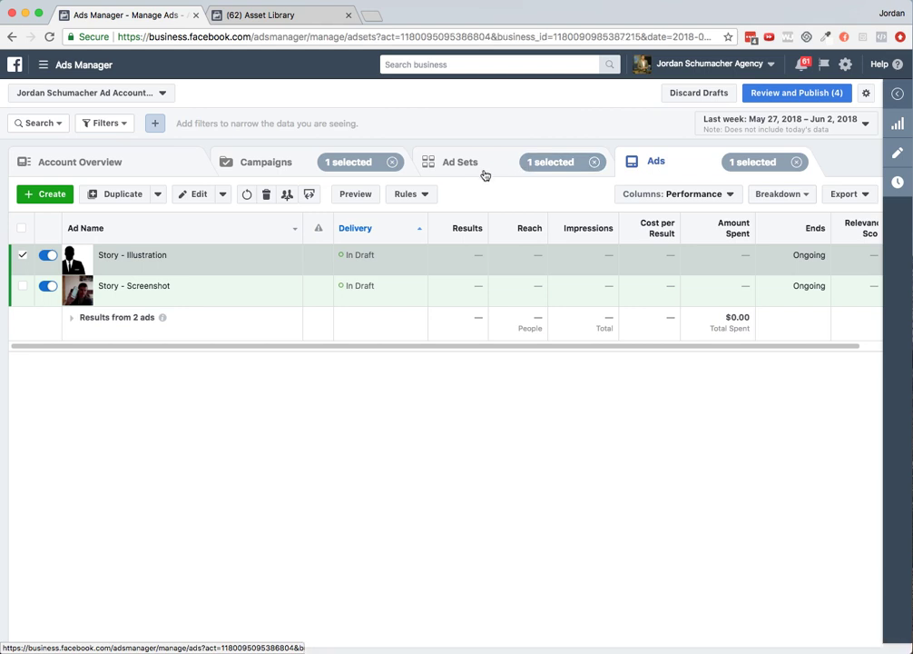
left_click(797, 163)
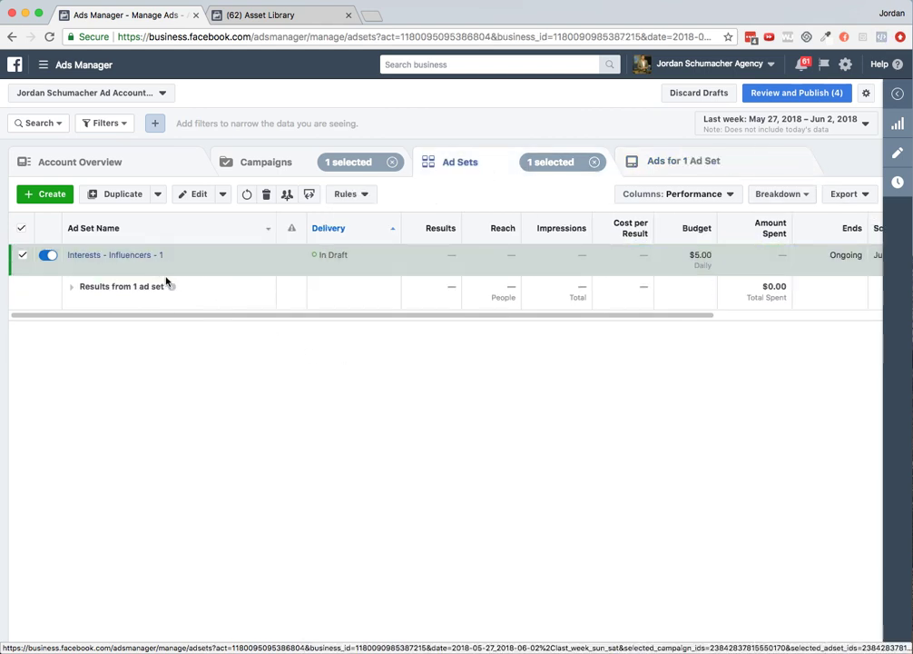
left_click(678, 172)
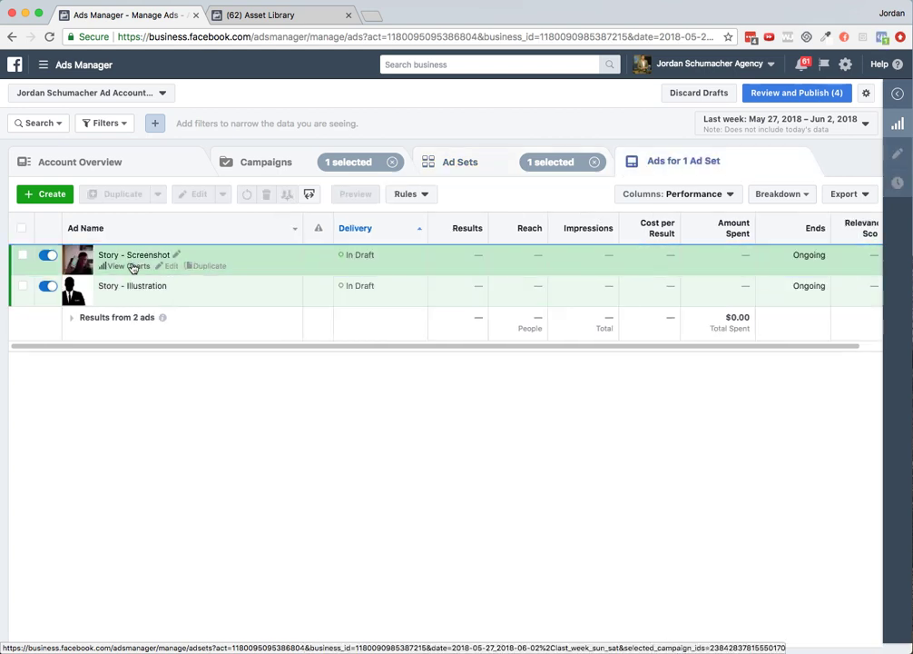
Step: Duplicate the Interests - Influencers - 1 ad set once into the existing campaign JSA - Interests - EG Webinar - Registrant Conversions
left_click(464, 148)
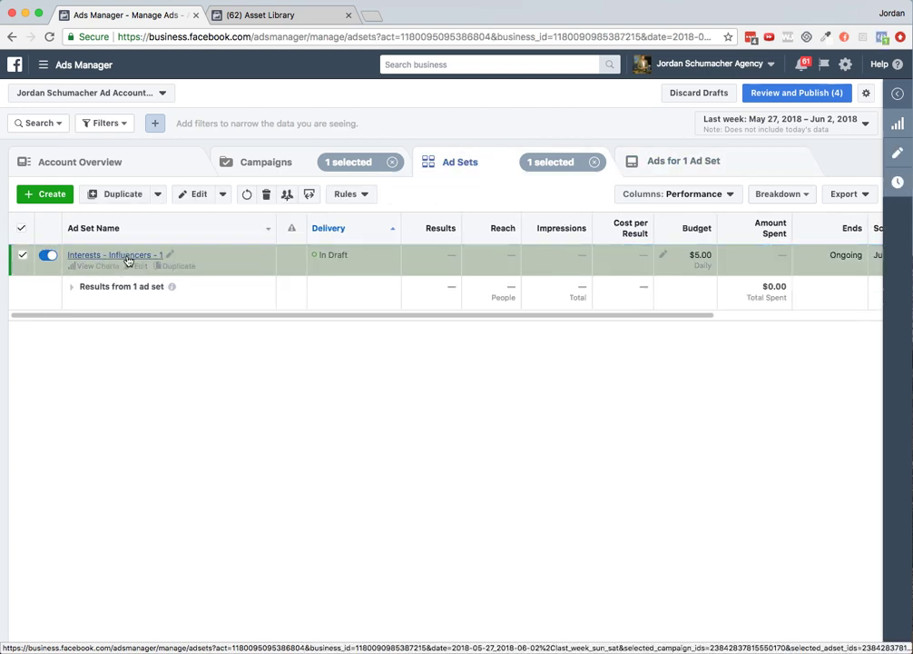
left_click(256, 15)
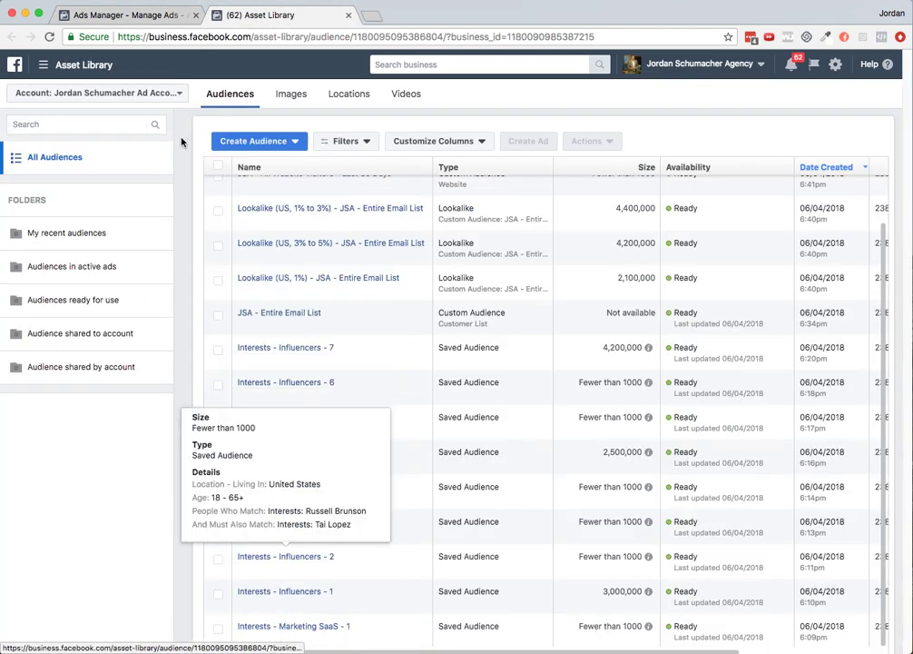
left_click(137, 16)
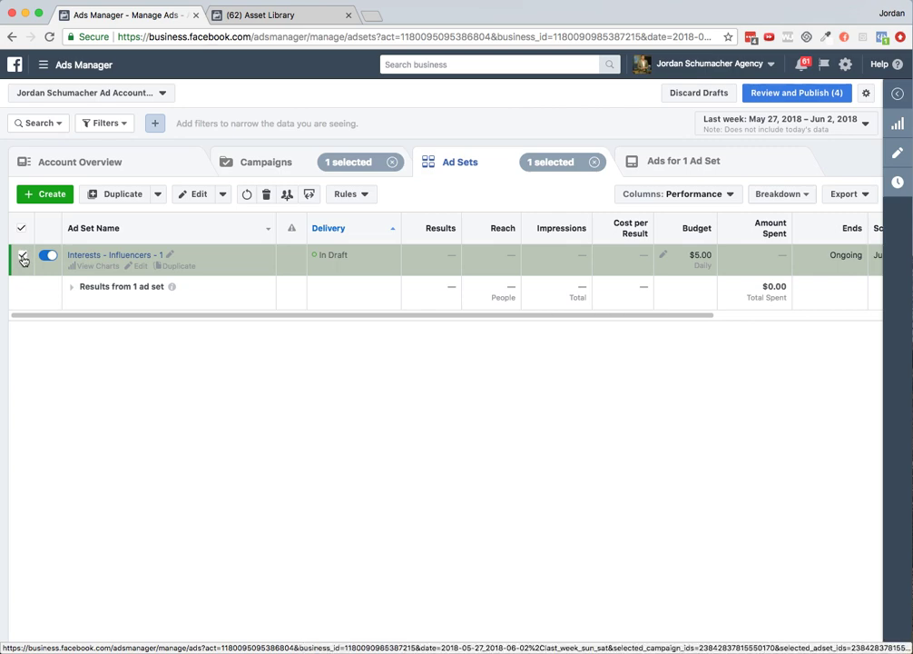
left_click(175, 265)
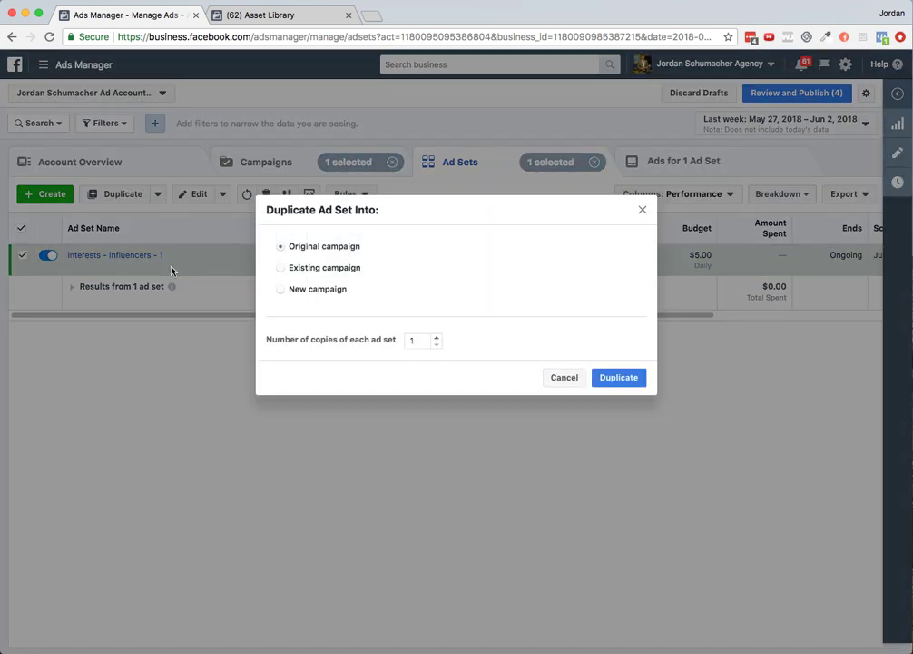
left_click(280, 267)
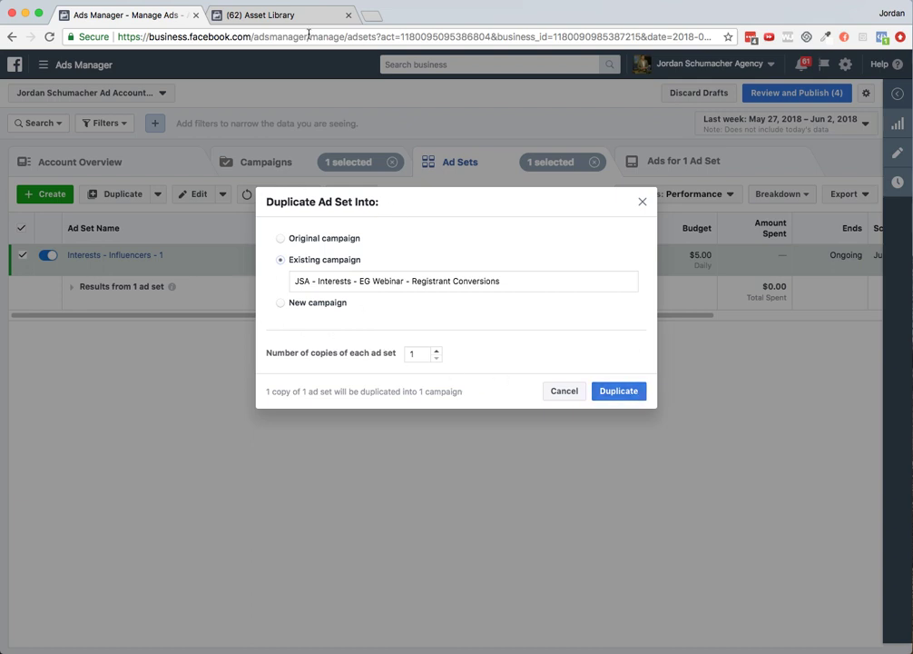
left_click(626, 397)
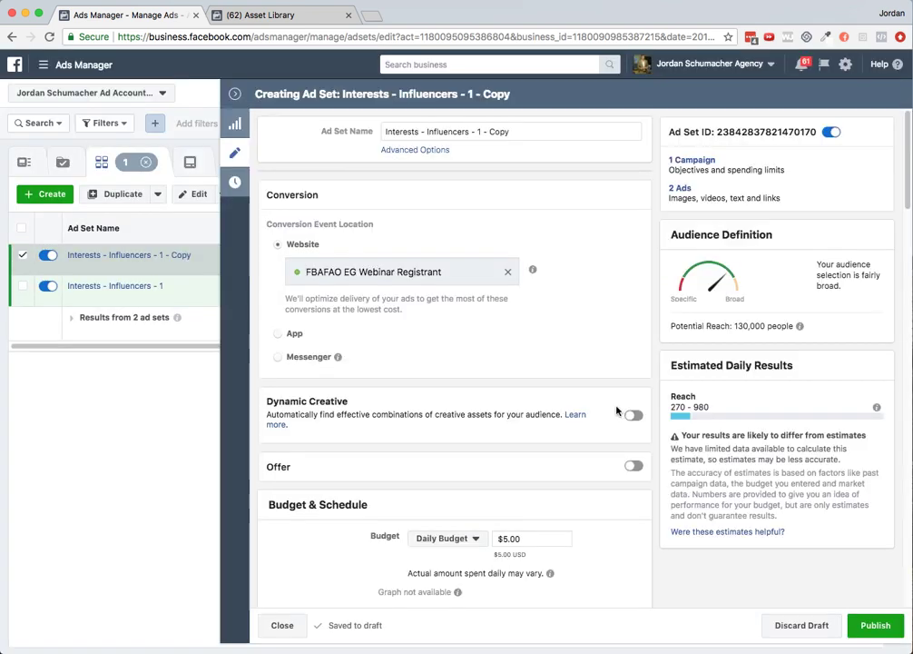
Step: Rename the duplicated ad set as "Interests - Influencers - 2"
left_click_drag(541, 132, 474, 136)
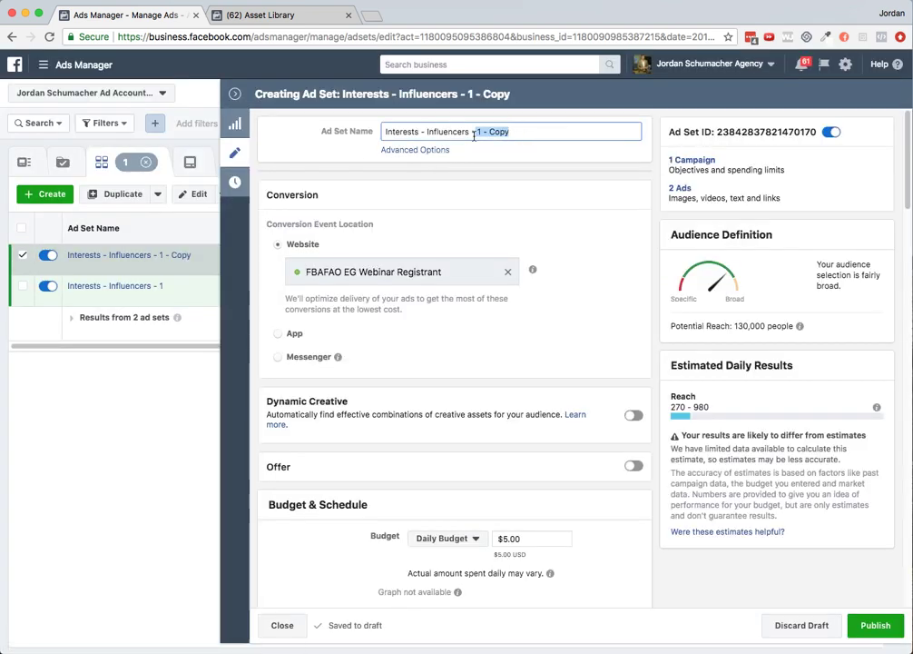
key("BackSpace")
key("BackSpace")
type("2")
Step: Apply the saved audience Interests - Influencers - 2 to the ad set, check its placements, and close the editor
scroll(530, 300, "down", 10)
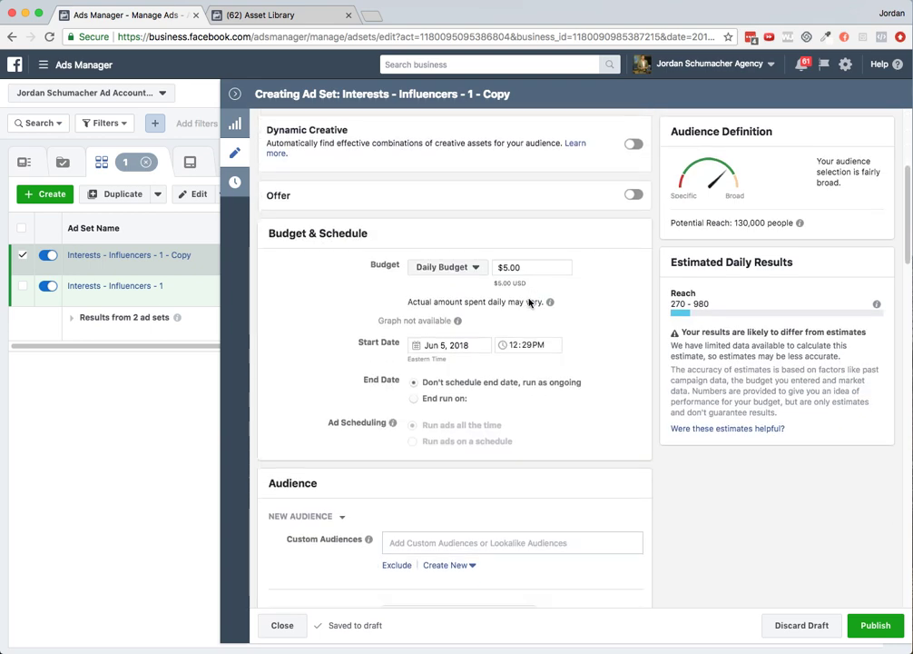
scroll(526, 276, "down", 10)
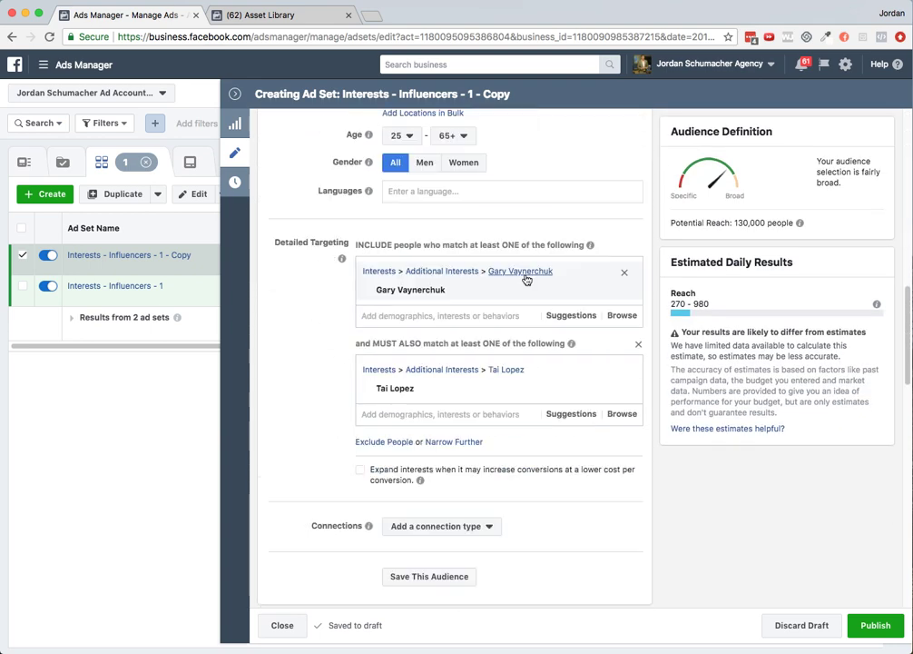
scroll(342, 487, "down", 10)
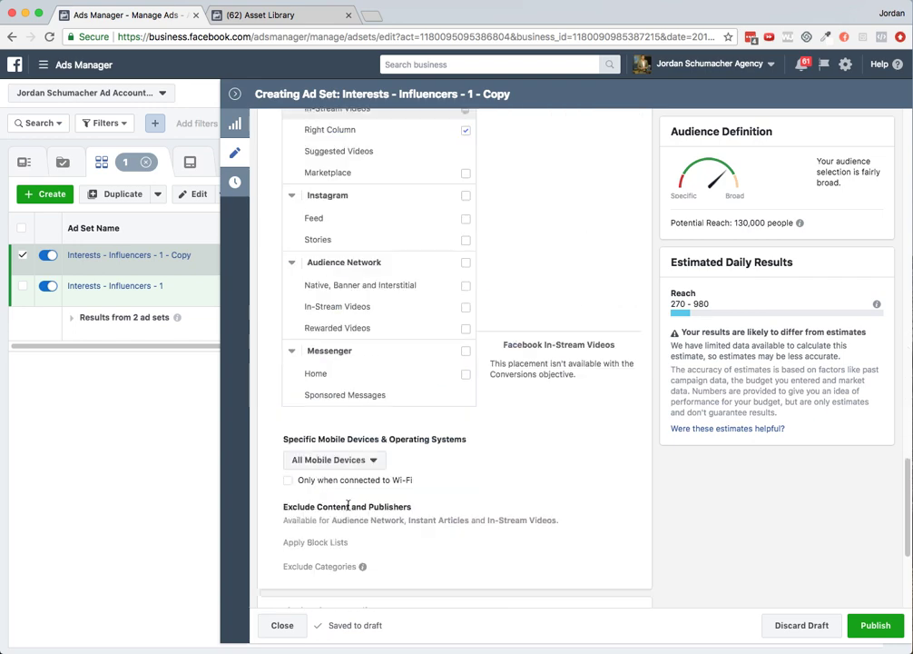
scroll(467, 482, "up", 10)
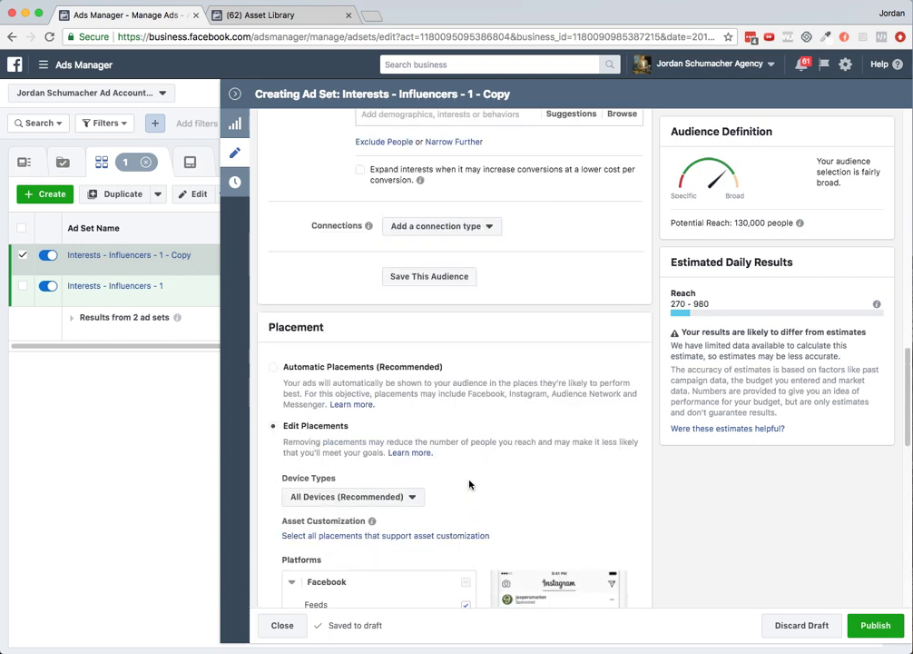
scroll(468, 482, "up", 5)
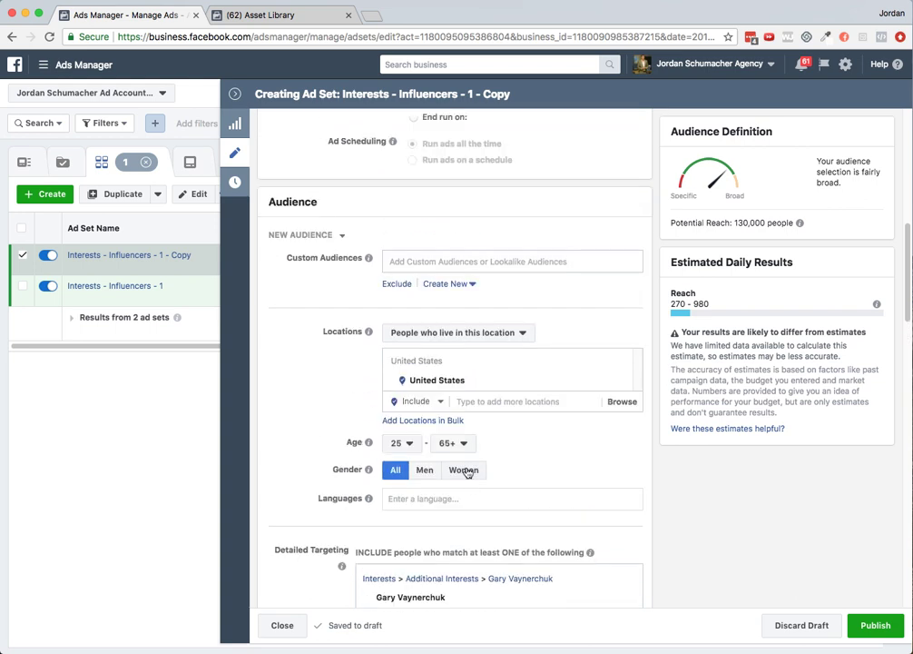
left_click(344, 235)
scroll(399, 343, "down", 1)
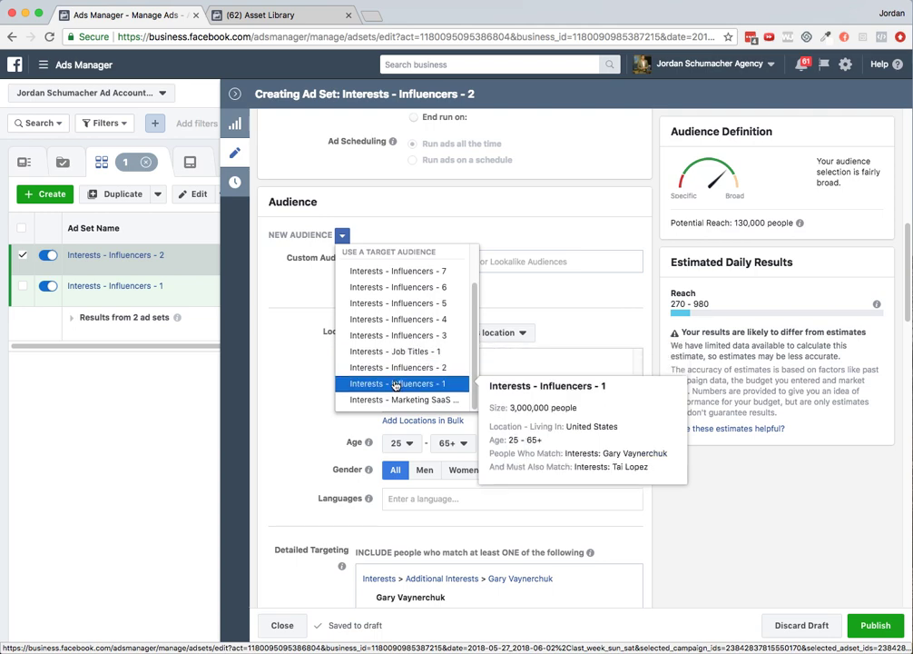
left_click(400, 372)
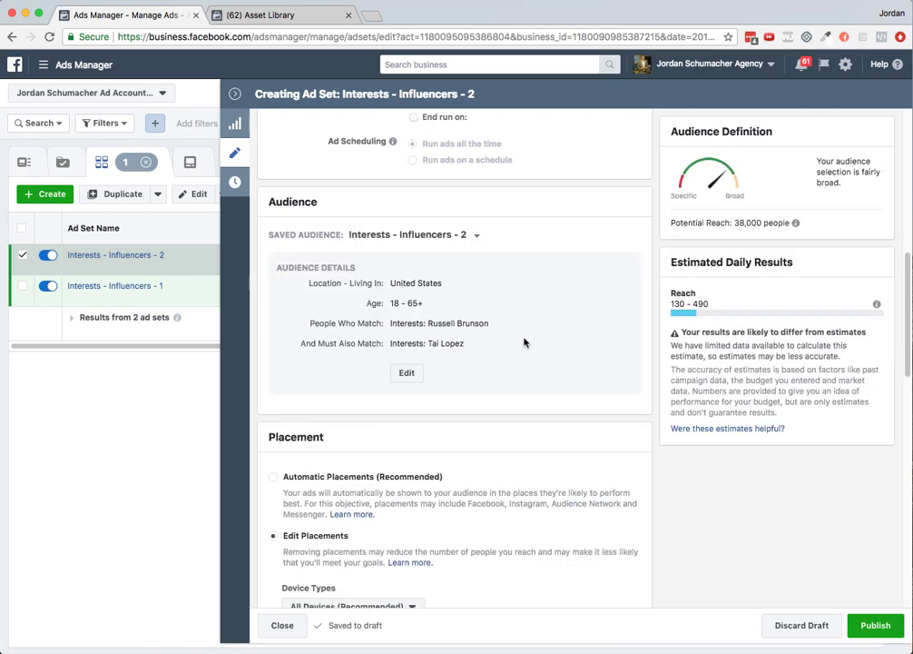
scroll(468, 413, "down", 10)
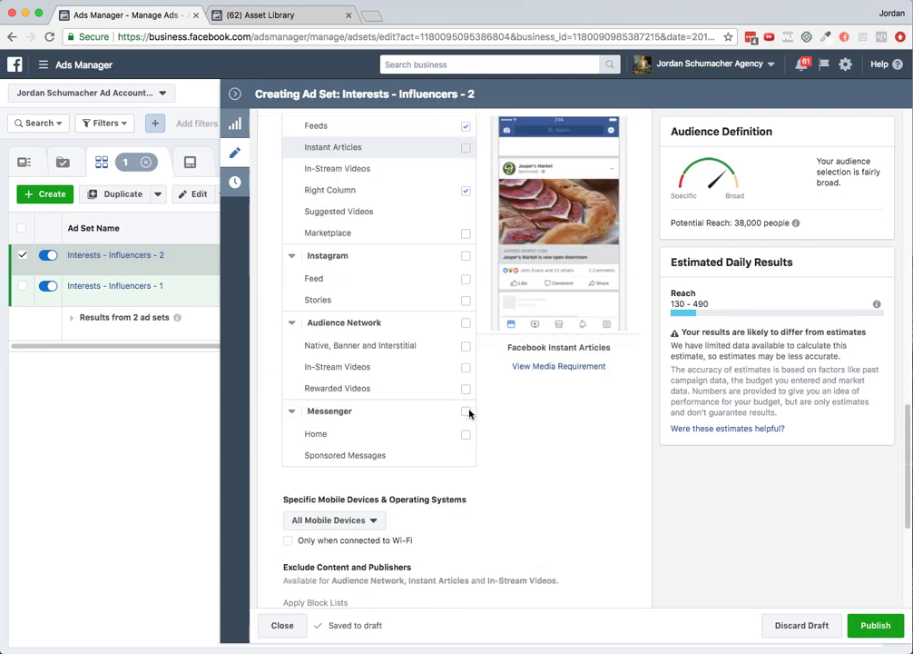
scroll(469, 413, "up", 15)
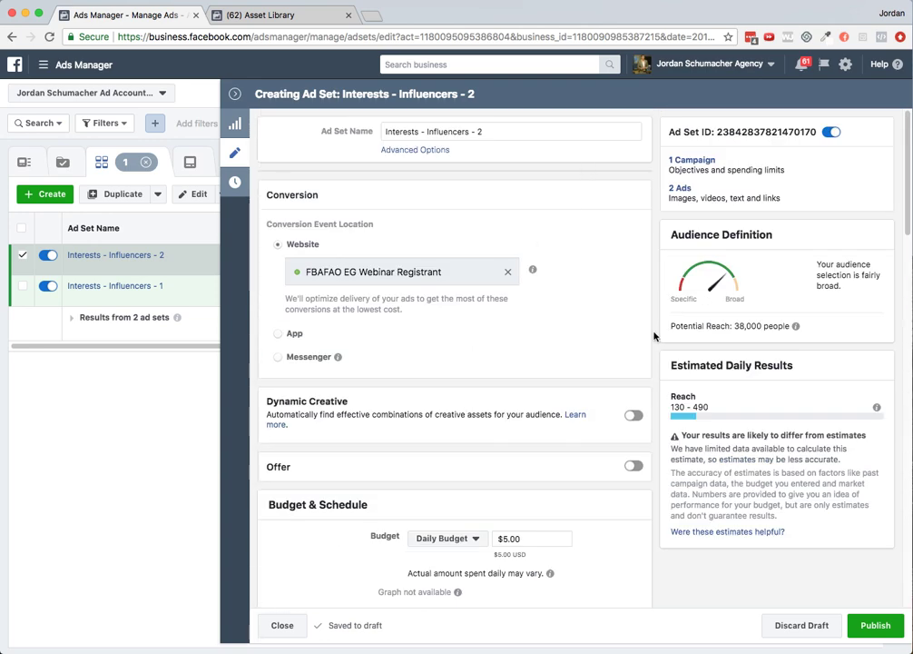
left_click(292, 633)
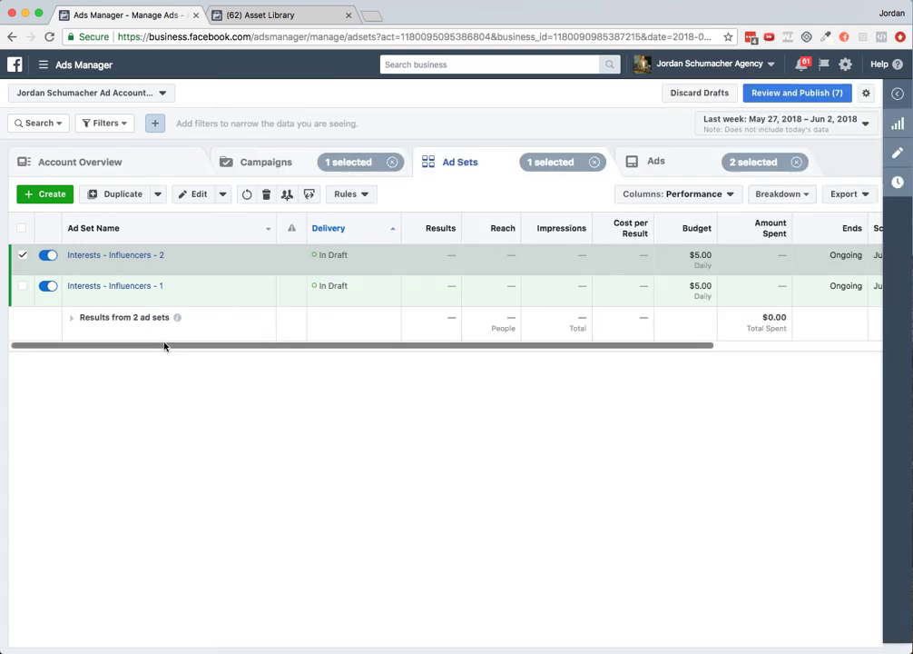
Step: Duplicate the Interests - Influencers - 2 ad set once into the existing campaign and rename the copy "Interests - Influencers - 3"
mouse_move(179, 265)
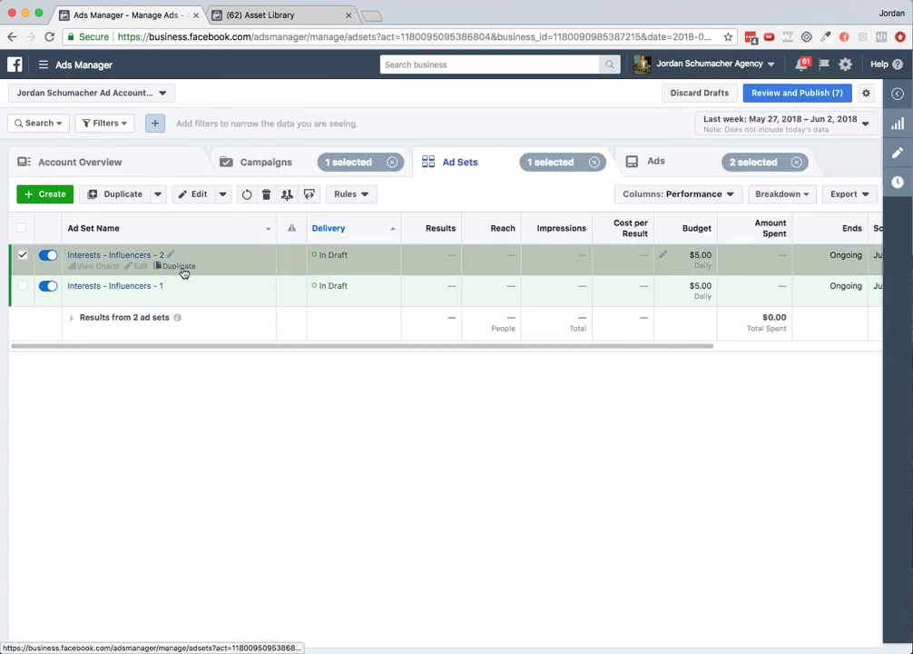
left_click(179, 266)
left_click(282, 264)
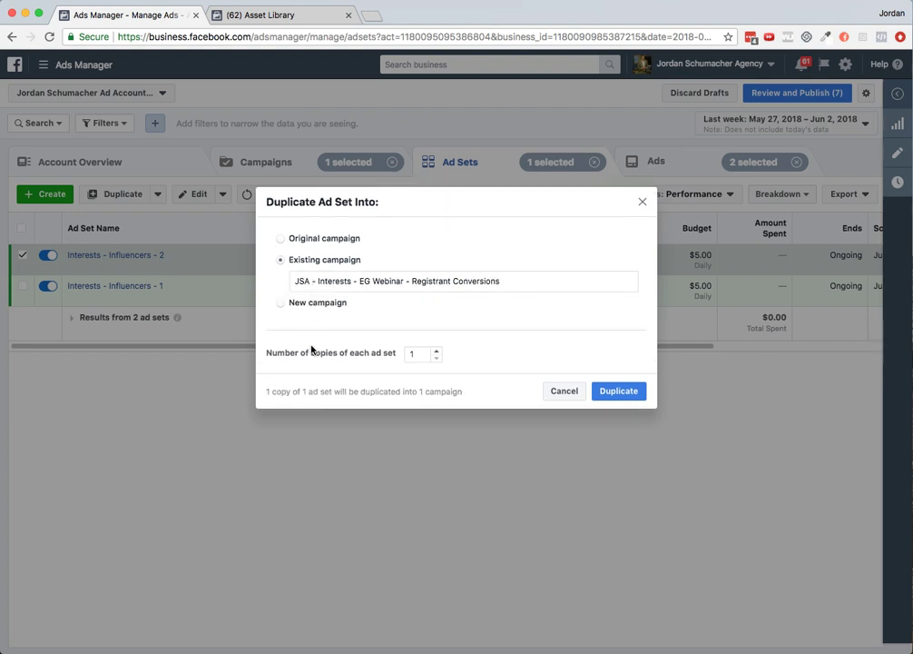
left_click(625, 396)
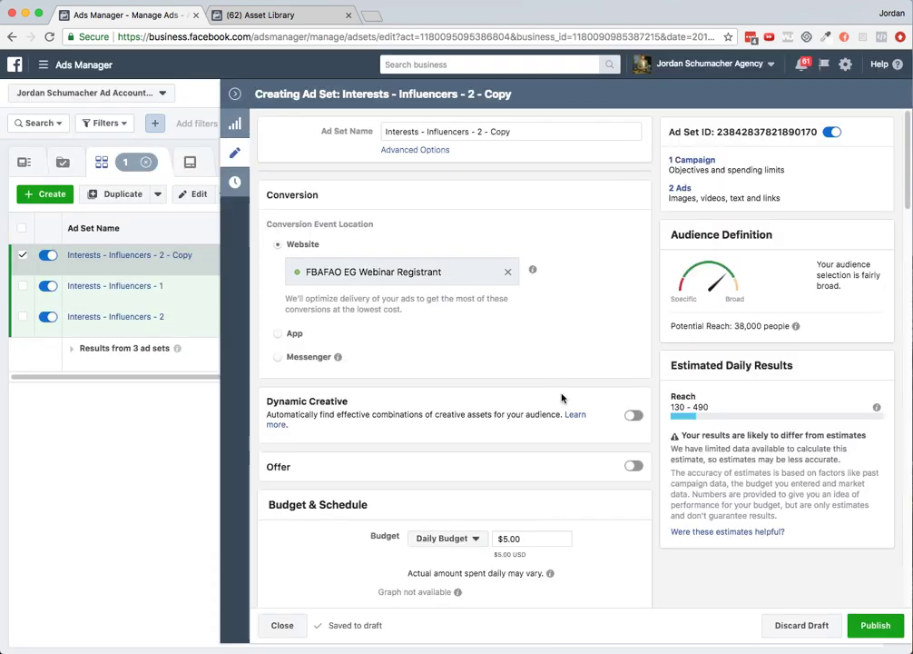
left_click(512, 131)
left_click_drag(512, 131, 477, 135)
type("3")
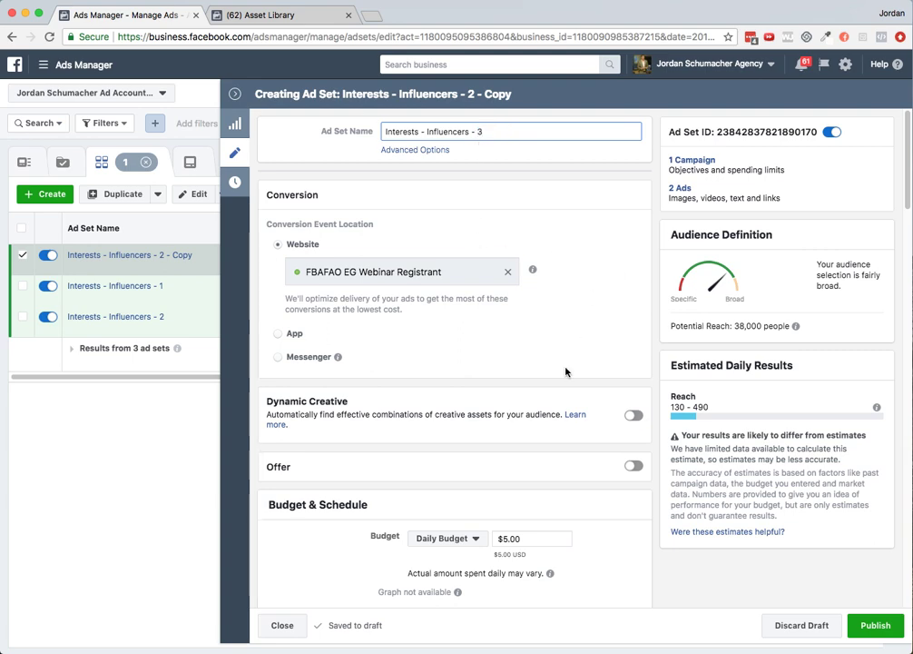
Step: Apply the saved audience Interests - Influencers - 3 to the new ad set
scroll(565, 371, "down", 5)
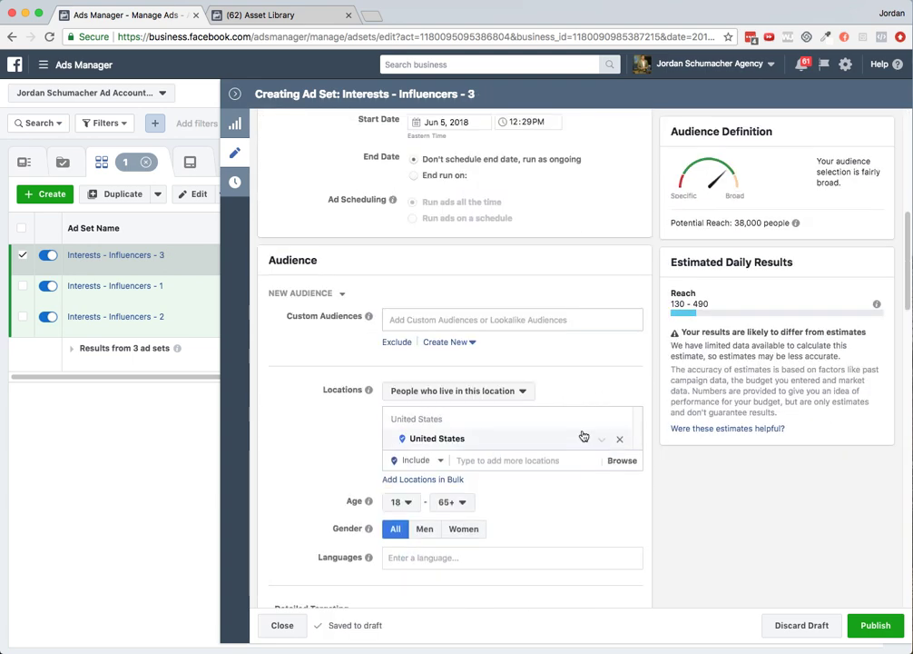
left_click(342, 293)
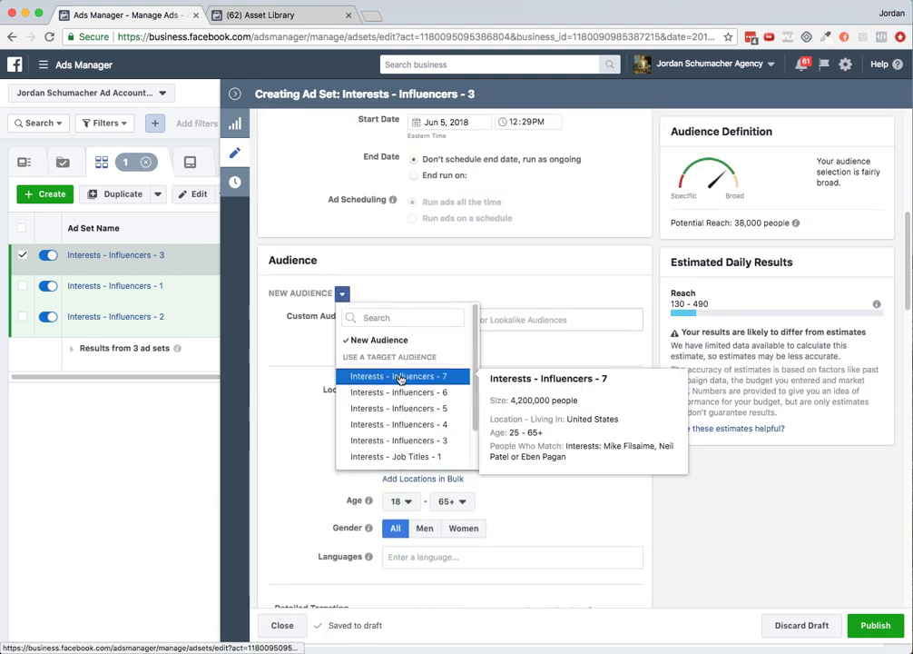
left_click(395, 440)
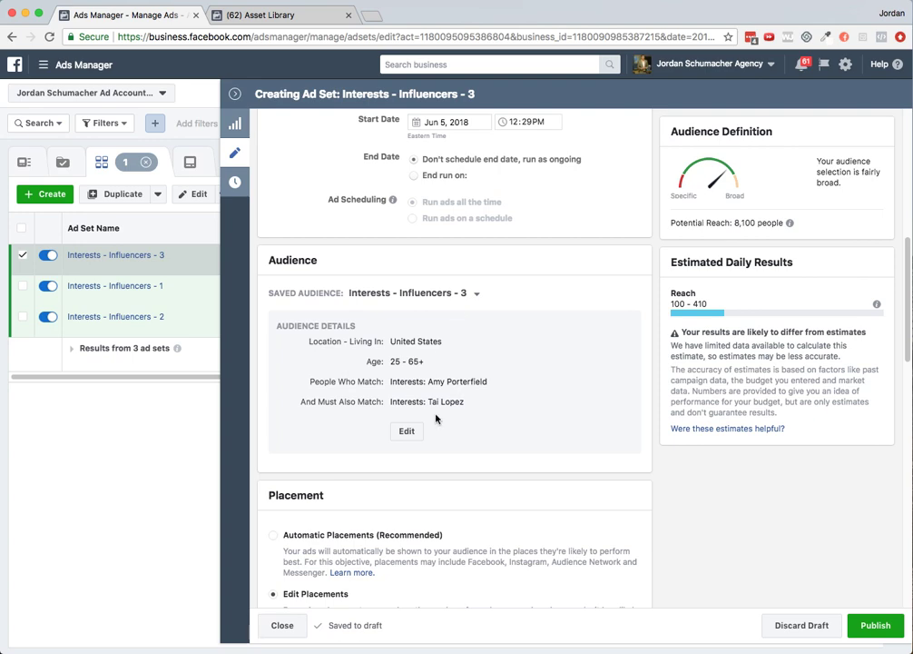
Step: Review the Interests - Influencers - 3 ad set's placement and delivery settings and its potential reach estimate
scroll(436, 419, "down", 5)
scroll(435, 419, "down", 5)
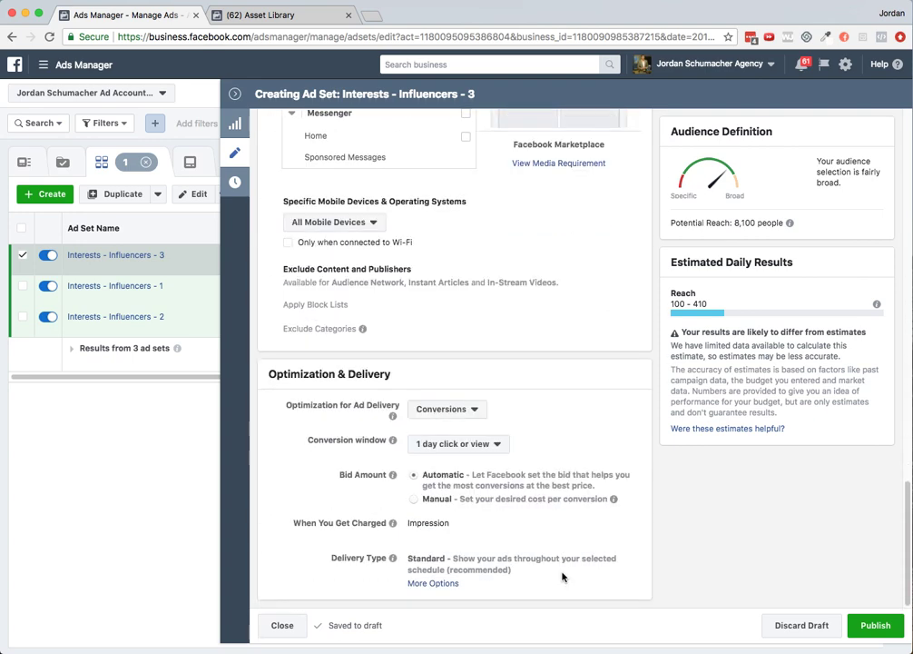
scroll(575, 558, "up", 15)
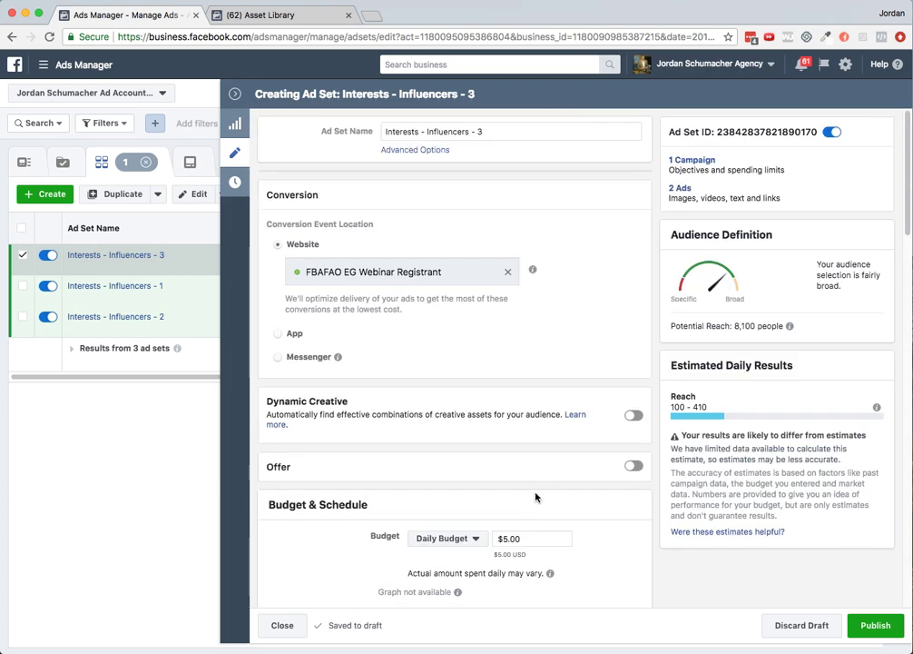
scroll(535, 496, "down", 4)
scroll(535, 496, "down", 5)
scroll(537, 496, "up", 7)
mouse_move(790, 328)
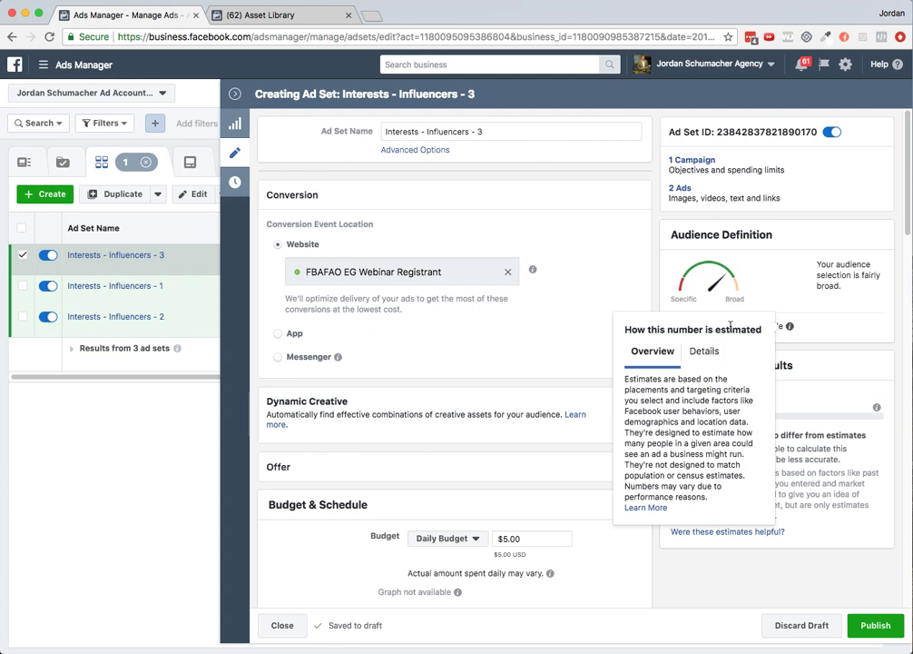
Step: Try a daily budget of $10.00 on the Interests - Influencers - 3 ad set, and set it back to $5.00
left_click(500, 542)
left_click_drag(524, 538, 490, 538)
type("10")
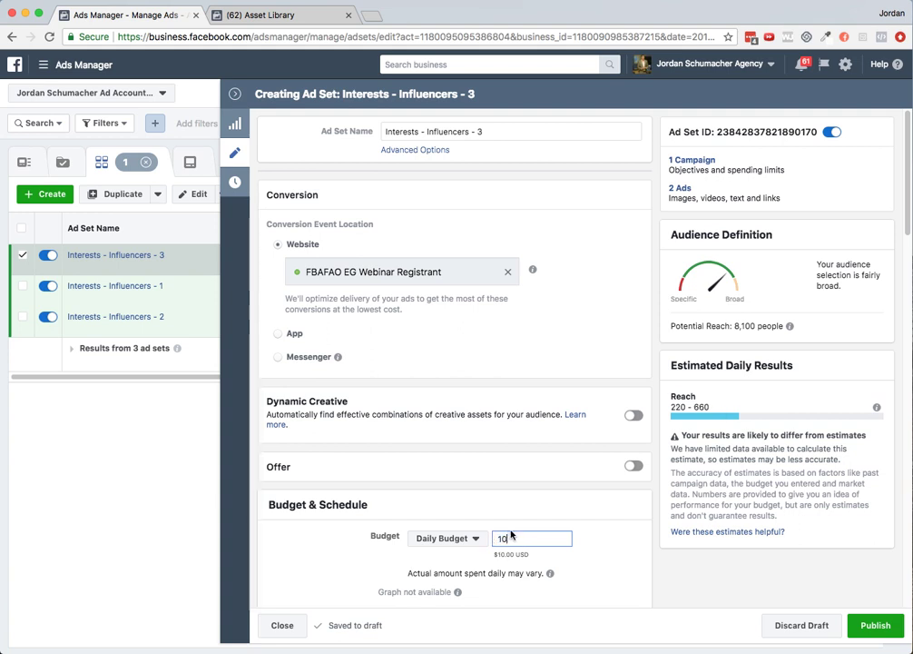
left_click(598, 571)
left_click(550, 538)
left_click_drag(550, 538, 448, 536)
type("5")
key("Tab")
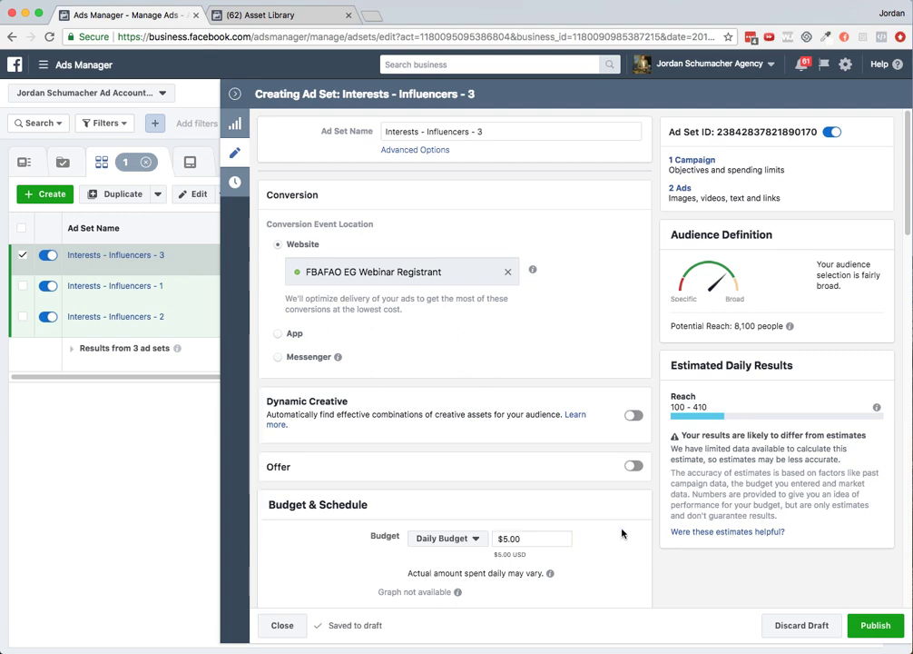
Step: Review the Interests - Influencers - 3 ad set's audience details and its saved audience's targeting definition, leaving the audience unedited
scroll(613, 558, "down", 5)
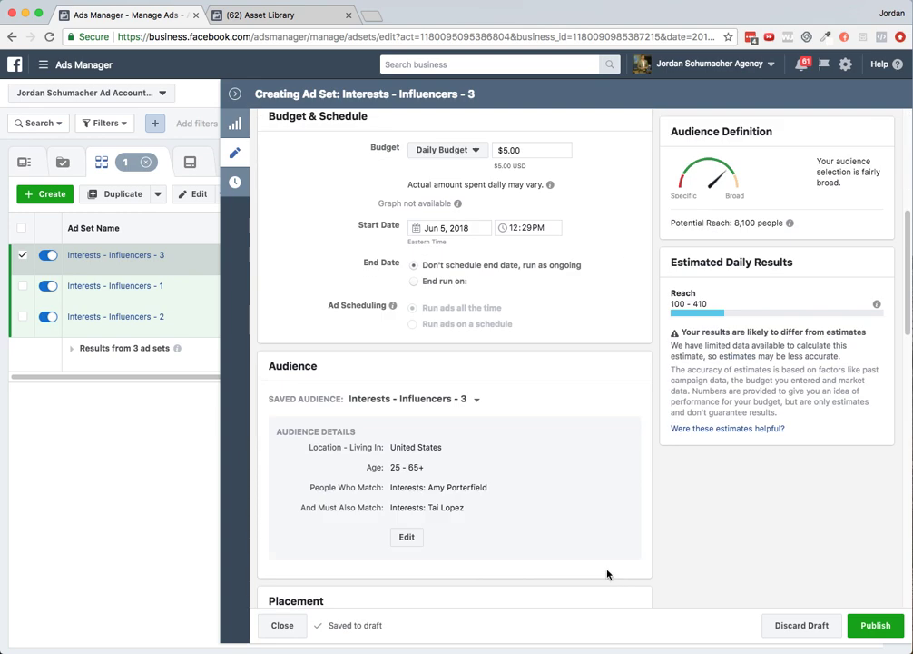
scroll(577, 449, "down", 1)
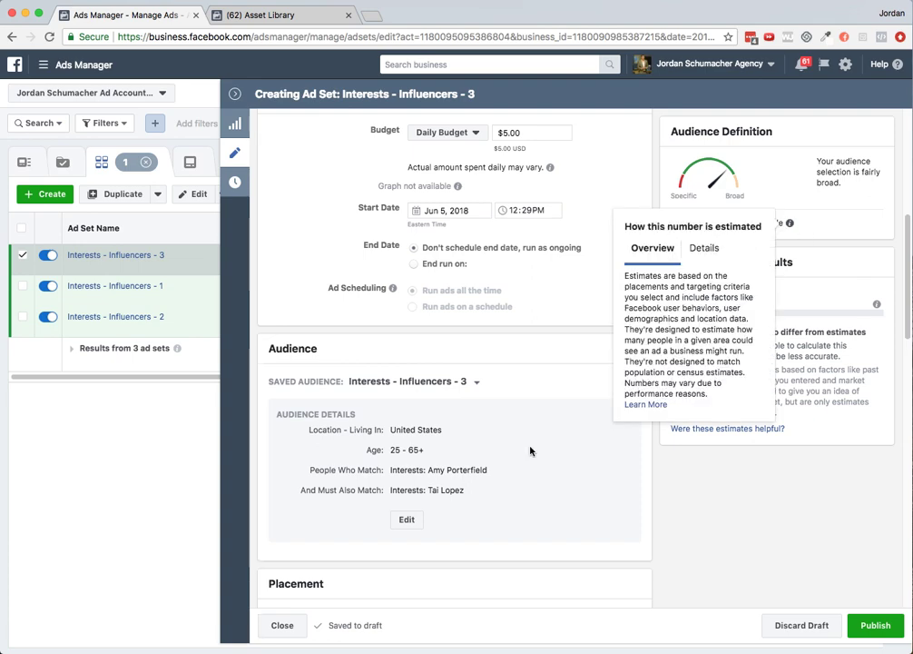
left_click(408, 522)
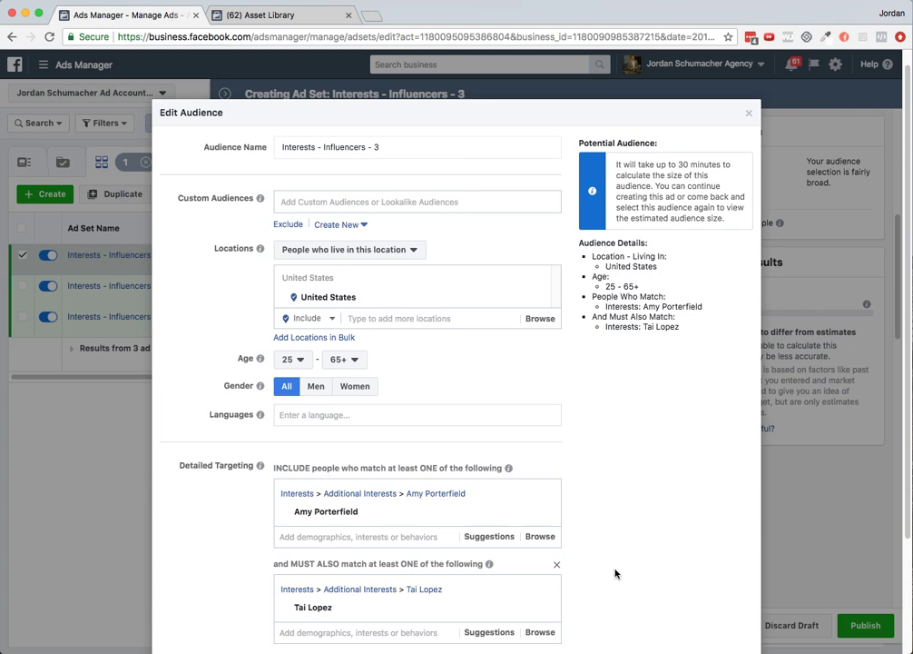
scroll(618, 570, "down", 3)
scroll(703, 285, "up", 4)
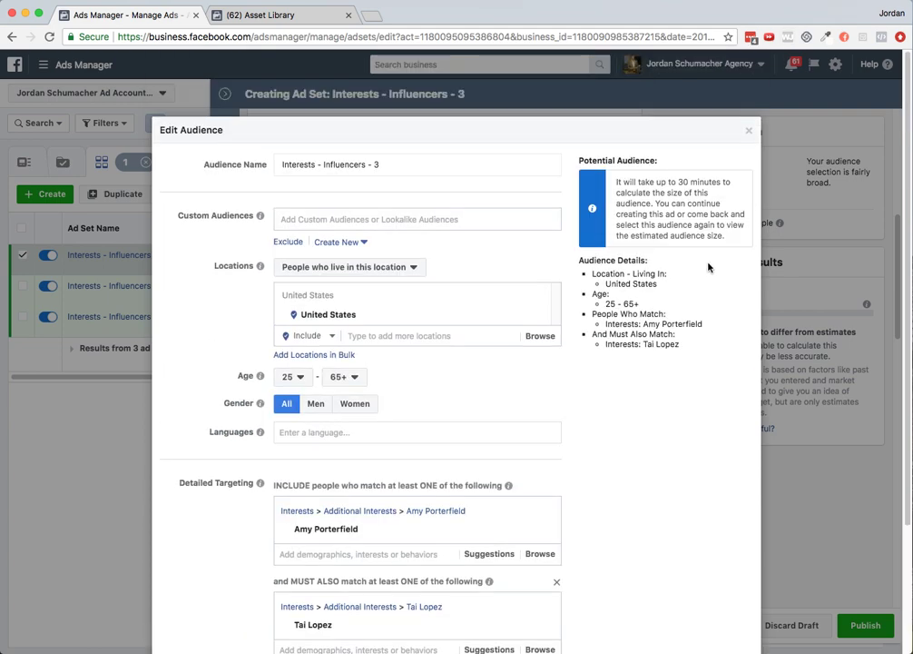
left_click(753, 124)
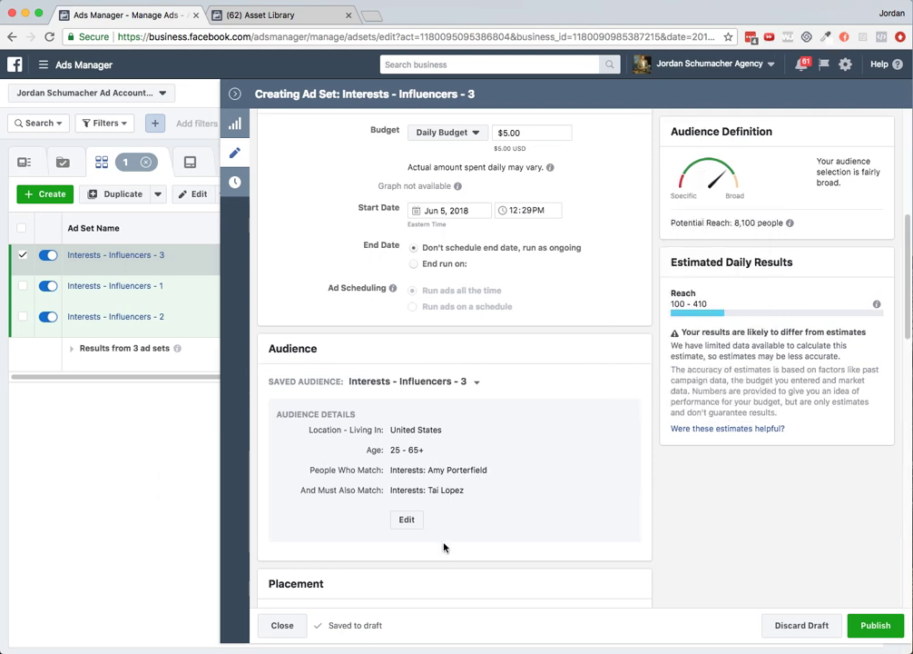
Step: Compare the Interests - Influencers - 3 audience's detailed targeting with the saved audience sizes listed in the Asset Library, and close the audience editor
left_click(406, 520)
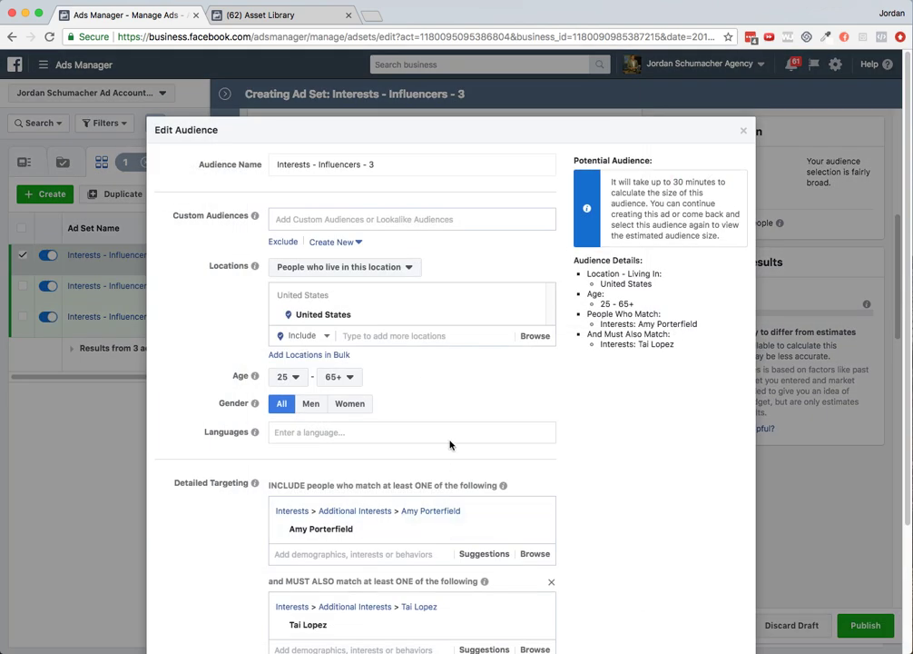
scroll(449, 450, "down", 3)
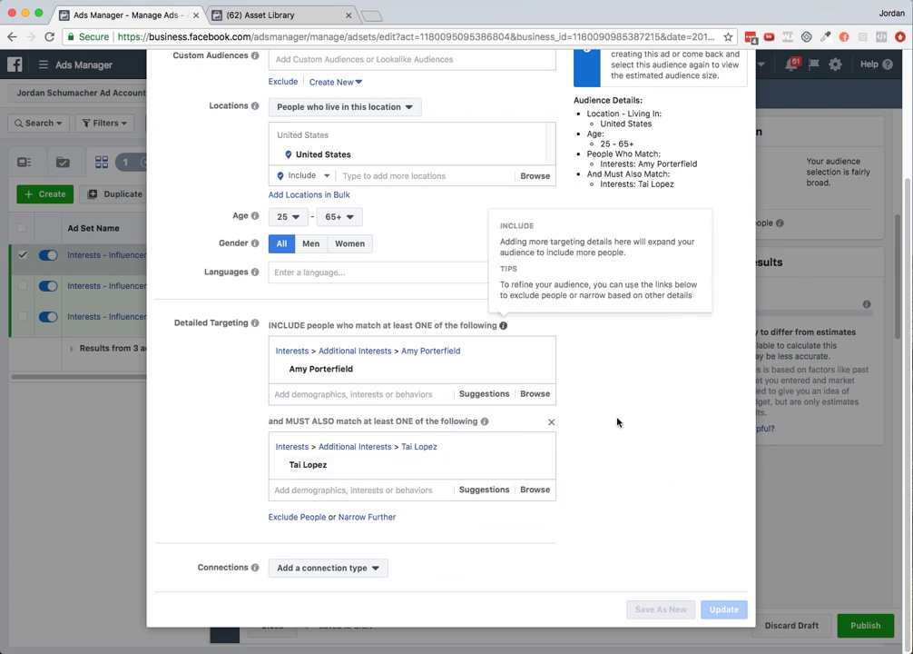
scroll(590, 391, "up", 3)
left_click(271, 13)
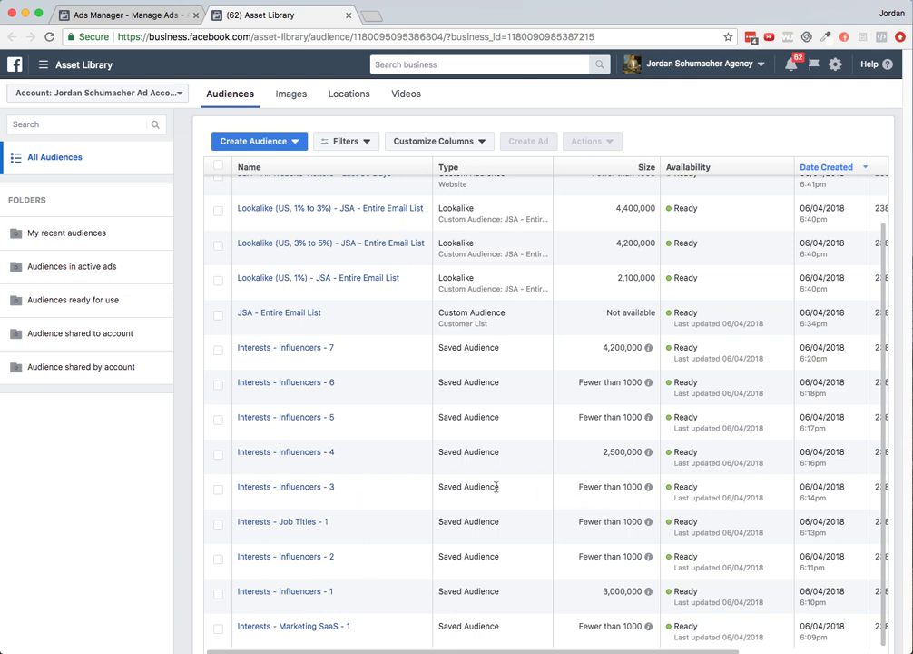
mouse_move(650, 491)
mouse_move(648, 591)
left_click(122, 15)
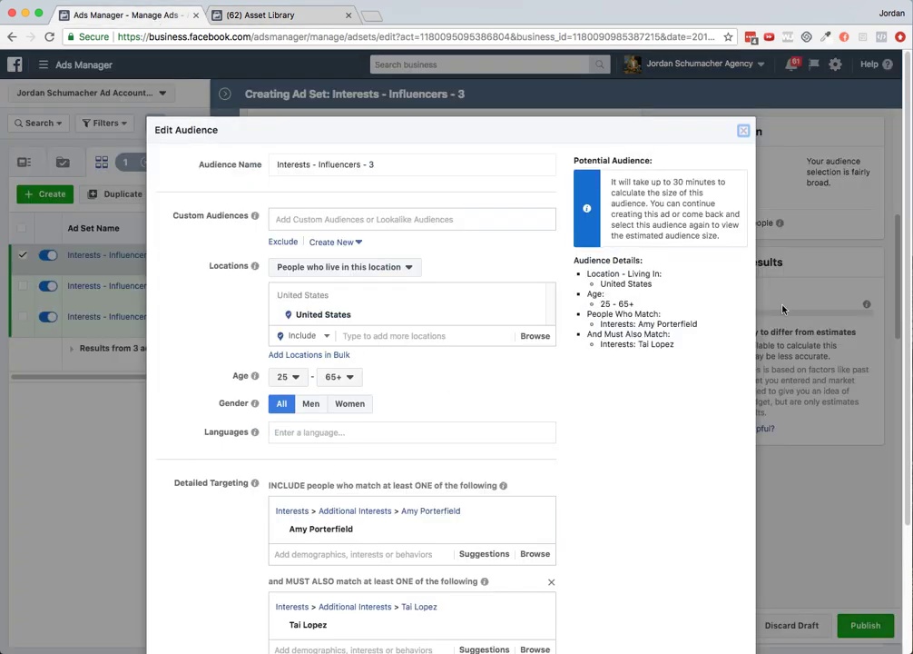
left_click(744, 132)
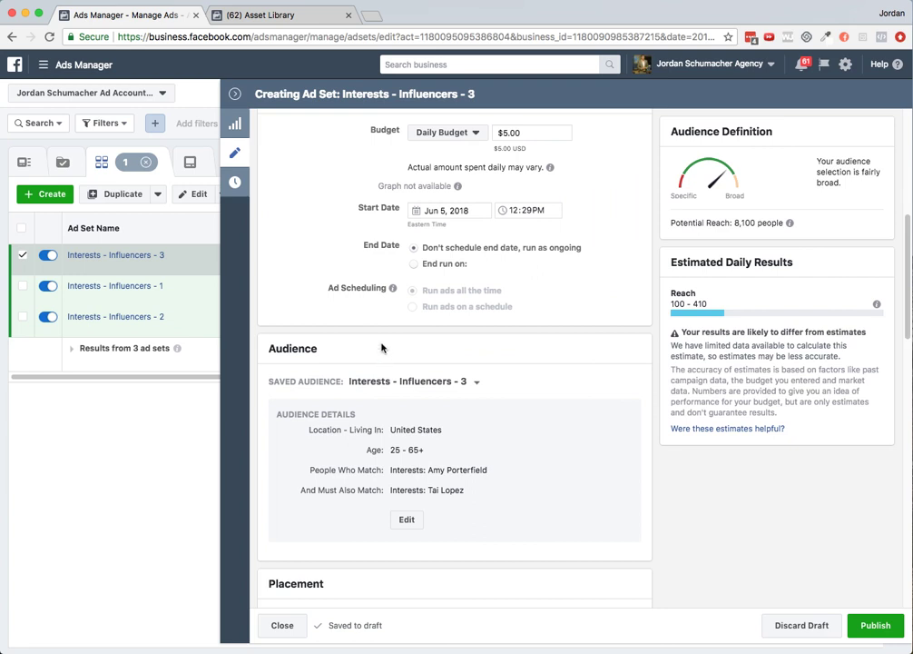
Step: Delete the Interests - Influencers - 3 ad set from the campaign
left_click(235, 95)
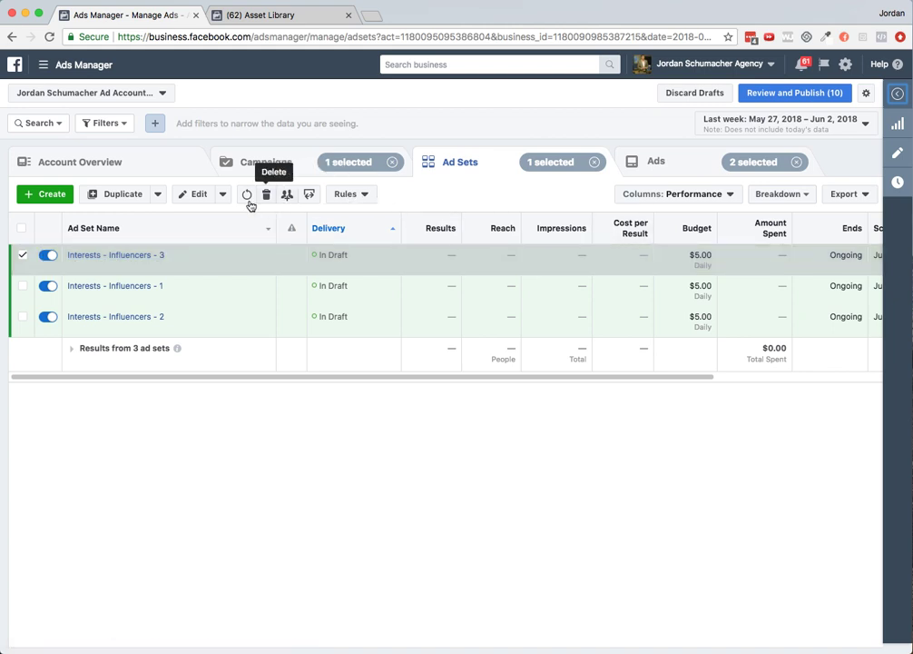
left_click(221, 194)
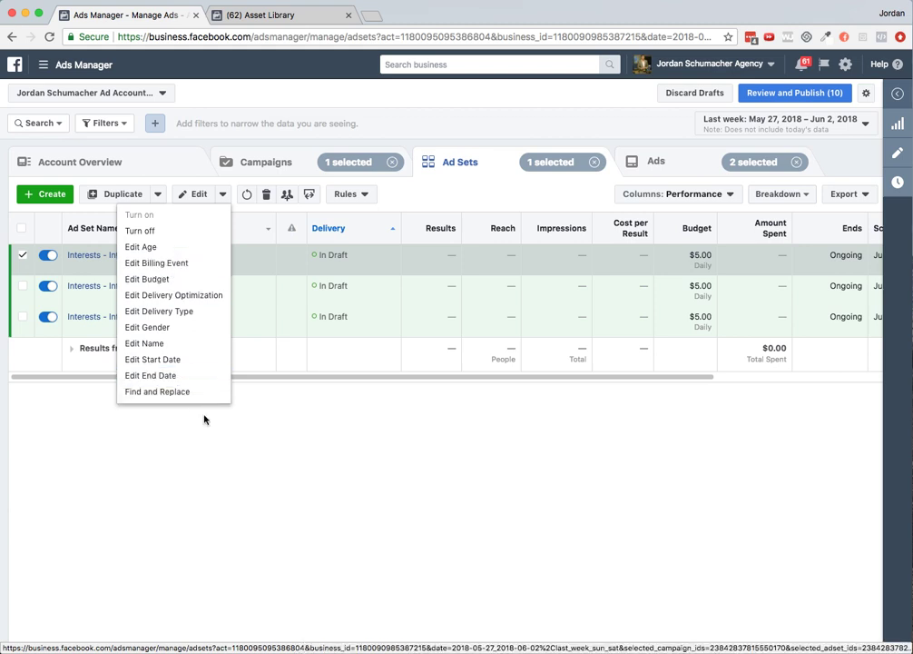
left_click(188, 252)
left_click(223, 194)
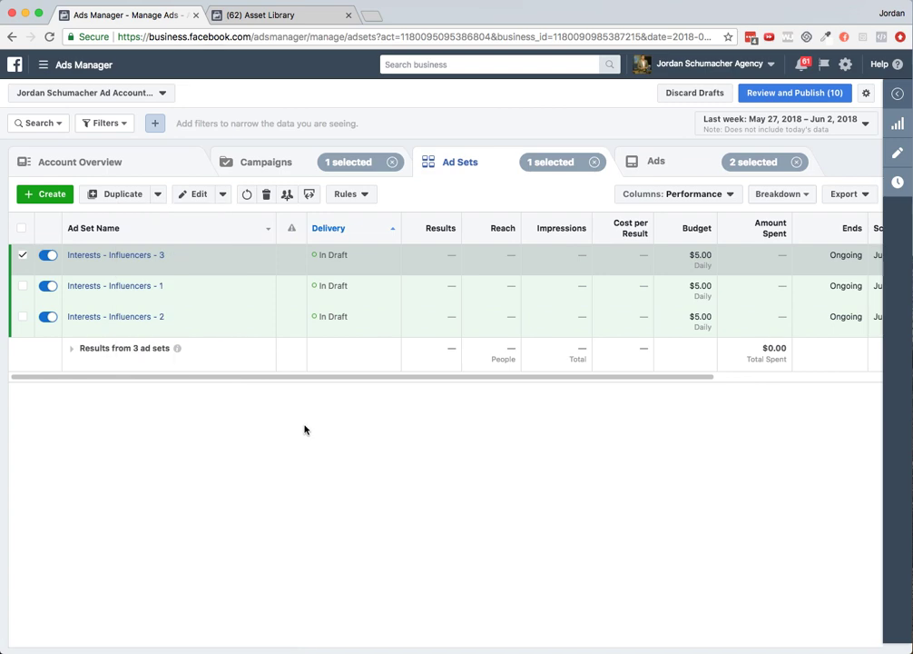
left_click(266, 197)
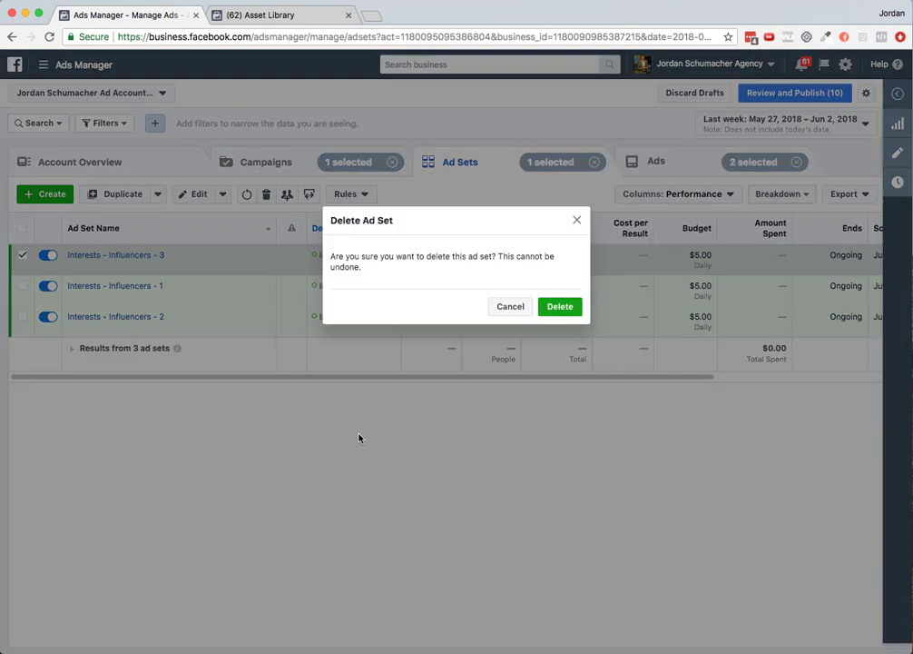
left_click(562, 307)
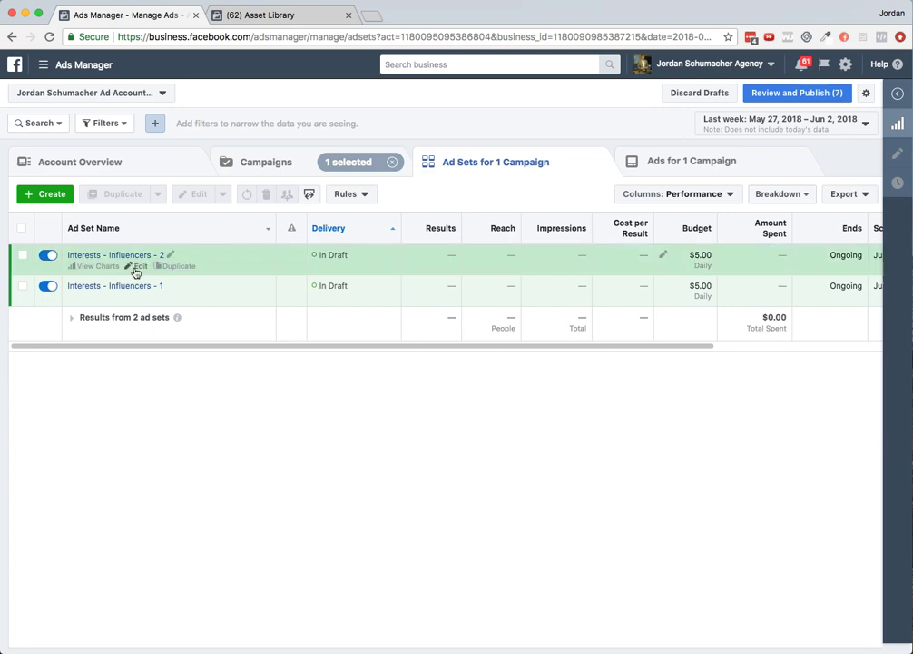
Step: Open the Interests - Influencers - 2 ad set's saved audience for editing and check the Interests - Influencers - 3 audience's interests in the Asset Library
left_click(134, 268)
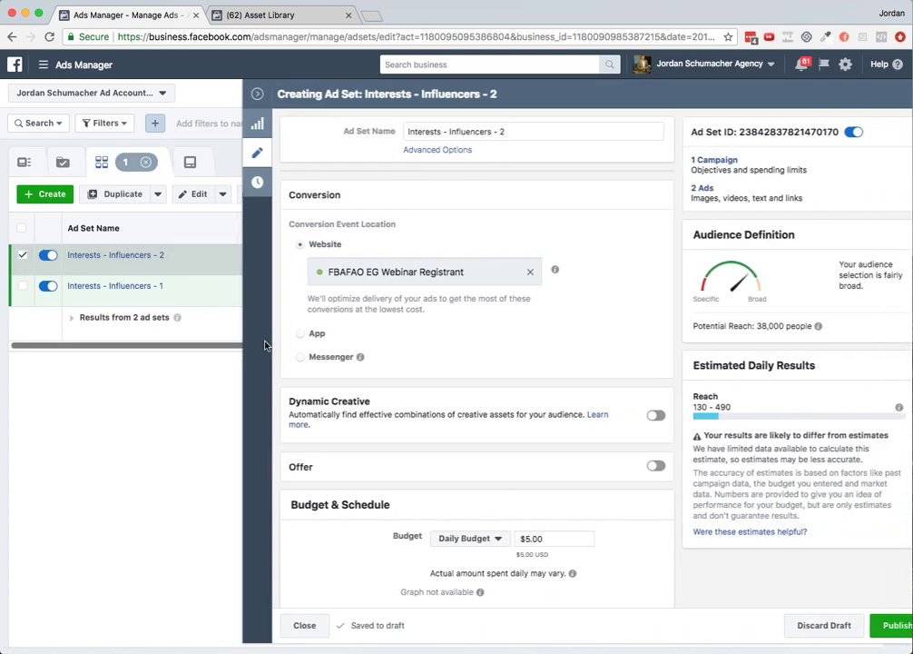
scroll(367, 414, "down", 5)
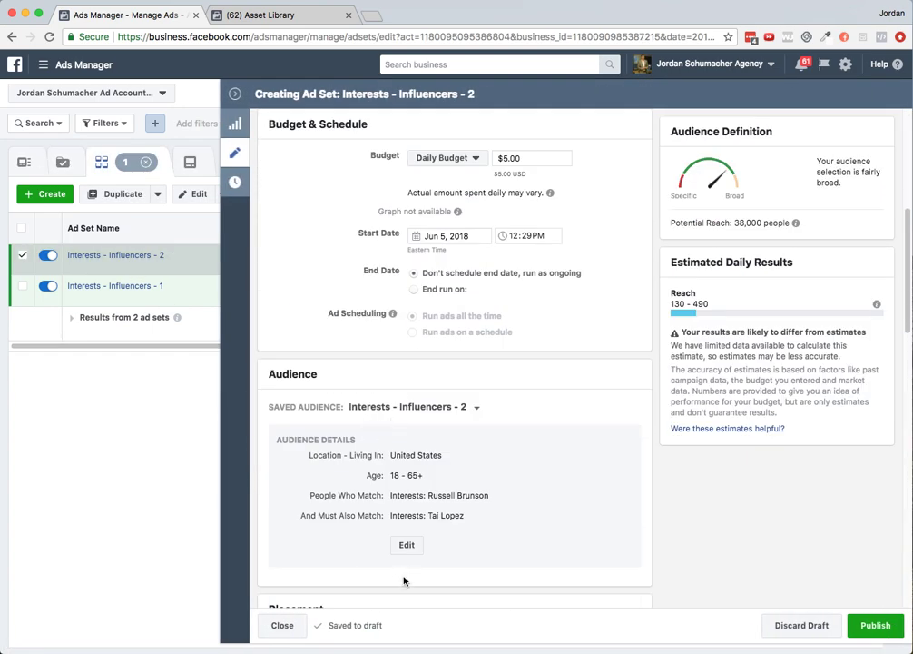
scroll(549, 514, "down", 1)
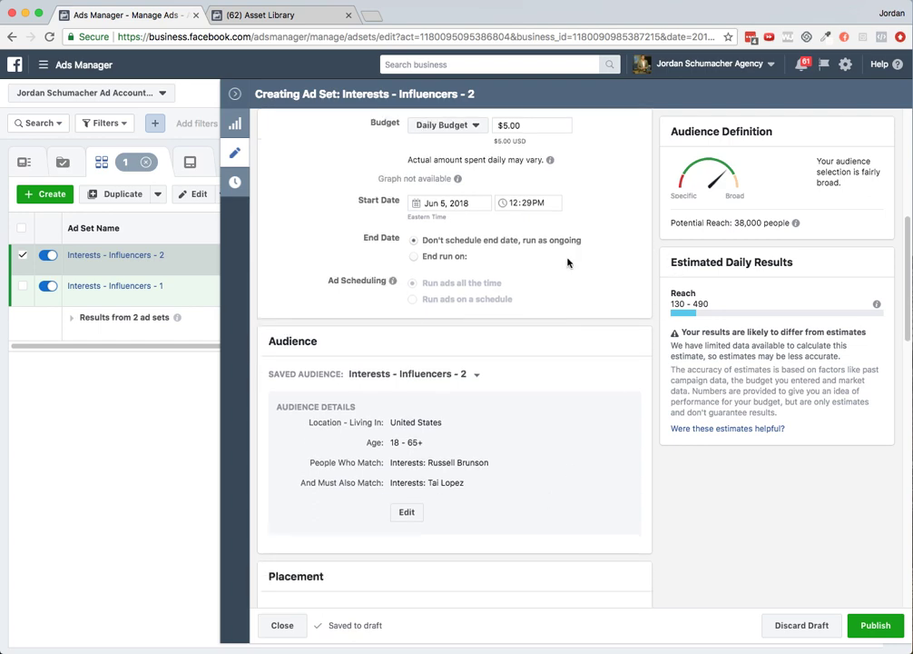
left_click(405, 511)
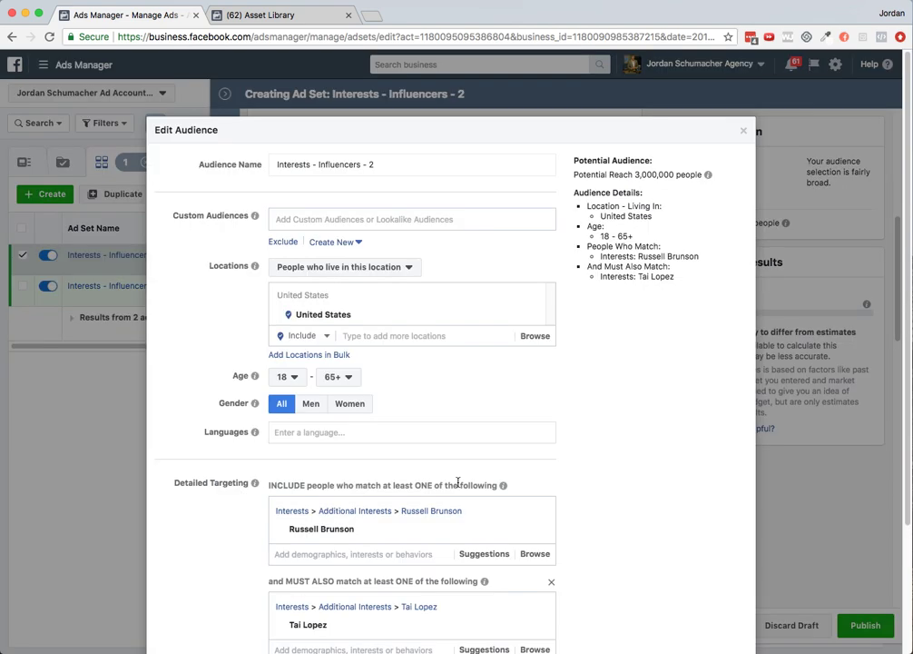
scroll(451, 390, "down", 4)
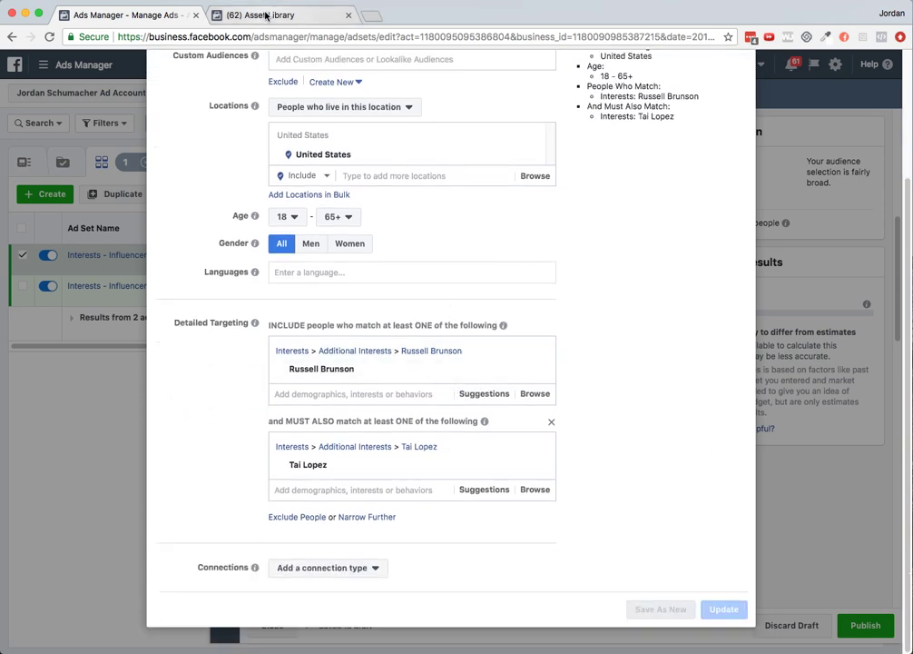
left_click(271, 16)
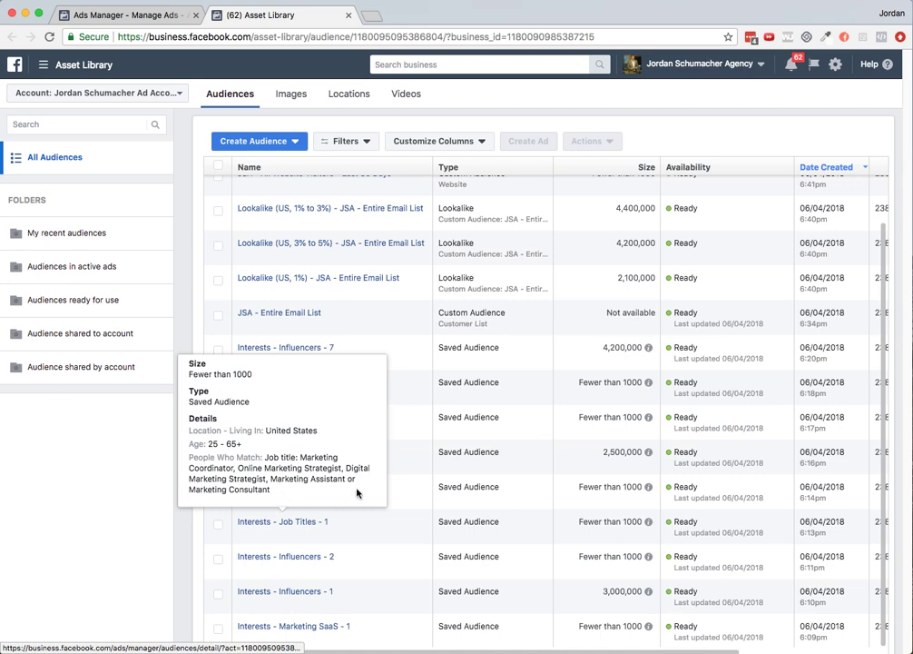
mouse_move(315, 490)
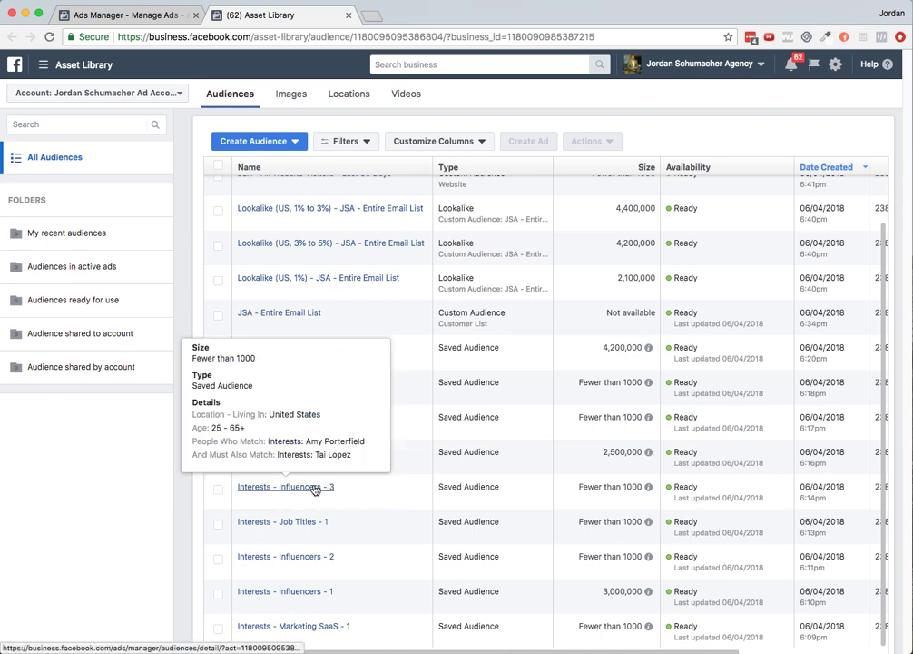
left_click(117, 15)
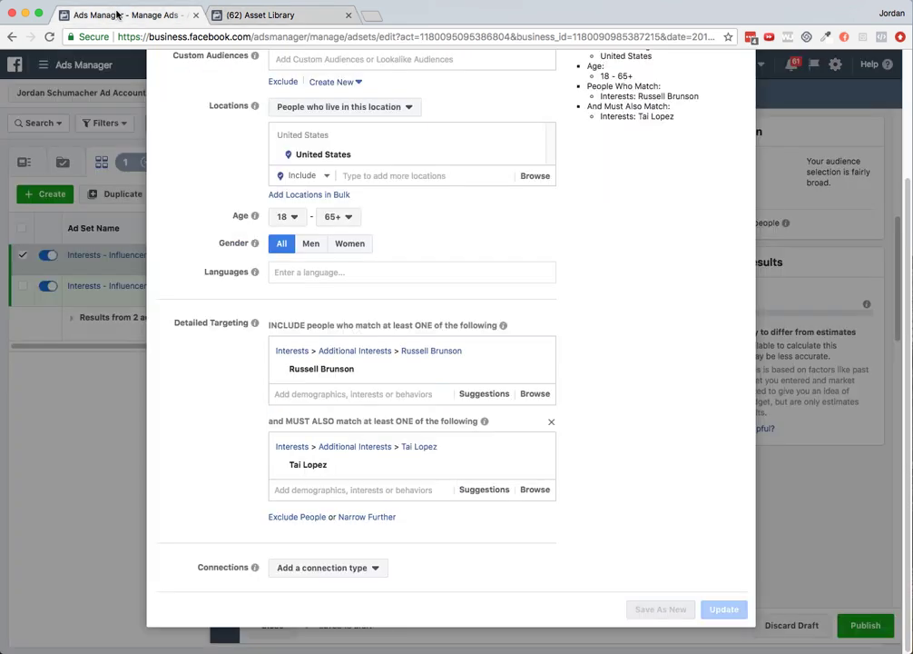
Step: Add the Amy Porterfield interest alongside Russell Brunson in the Interests - Influencers - 2 audience and update the audience
left_click(331, 393)
type("amy porter")
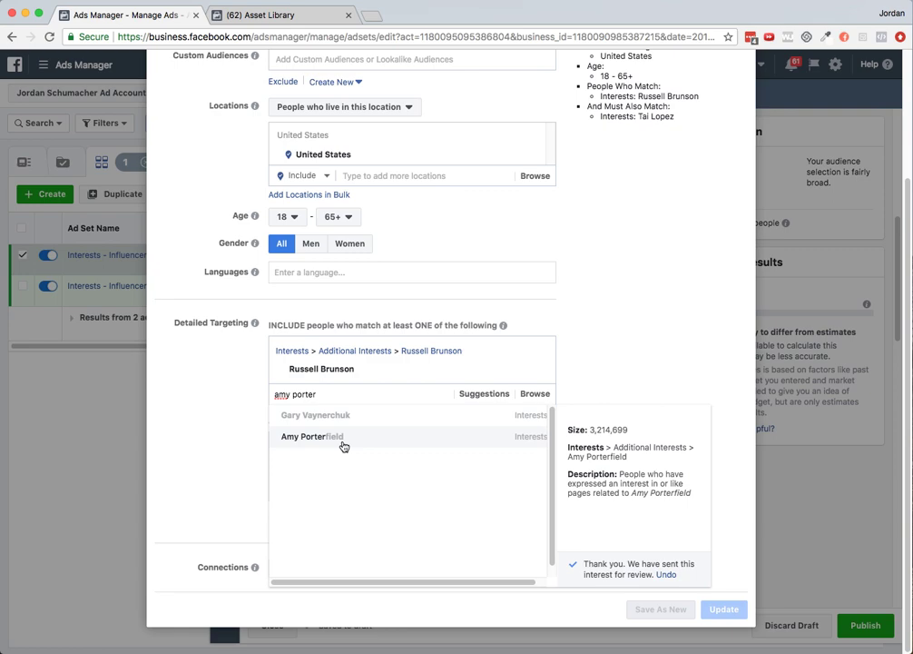
left_click(337, 437)
scroll(677, 448, "up", 3)
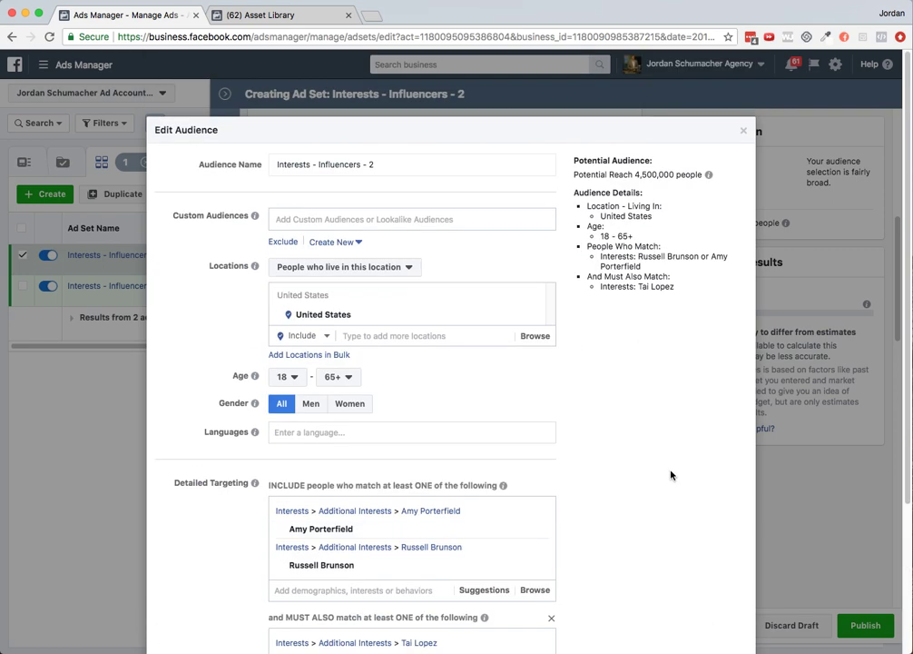
scroll(671, 475, "down", 5)
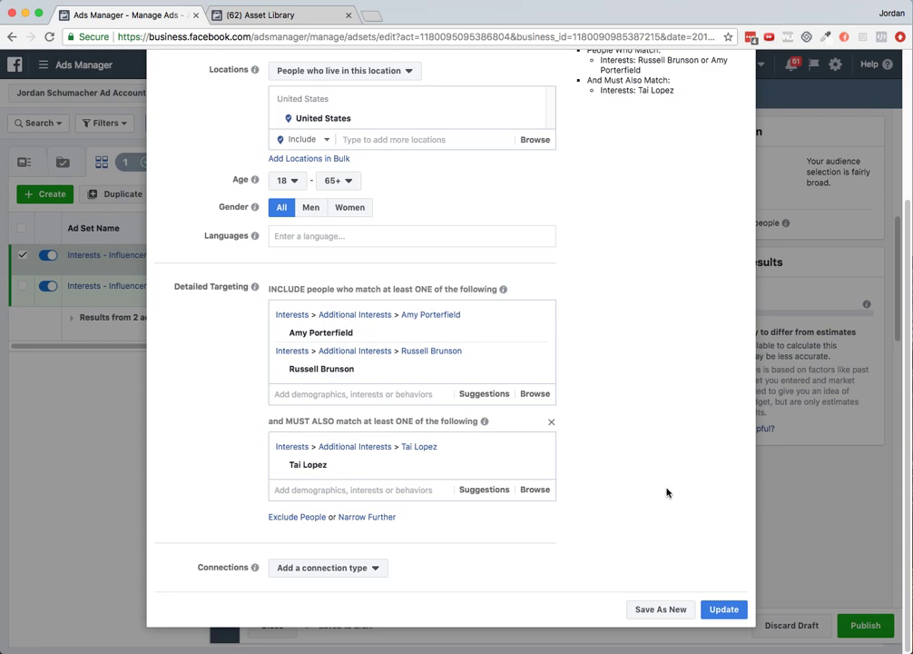
left_click(717, 608)
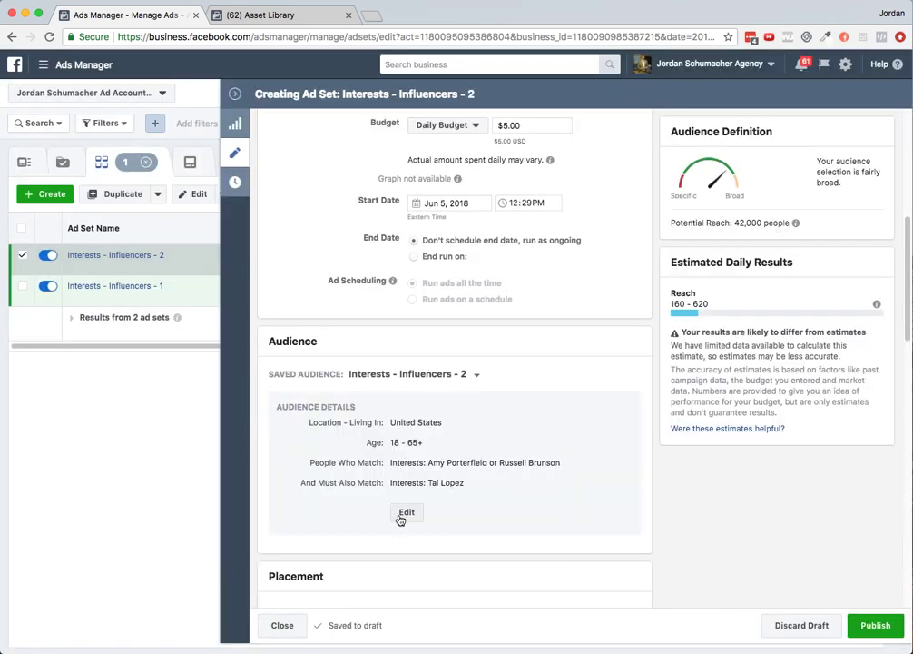
Step: Remove the must-also-match Tai Lopez condition from the Interests - Influencers - 2 audience and update the audience
left_click(406, 513)
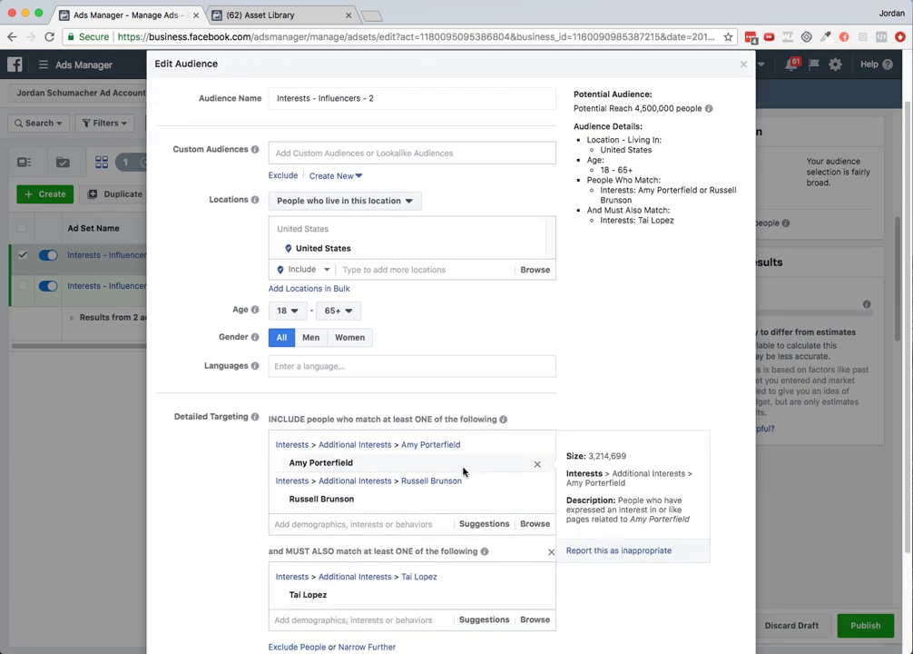
left_click(551, 552)
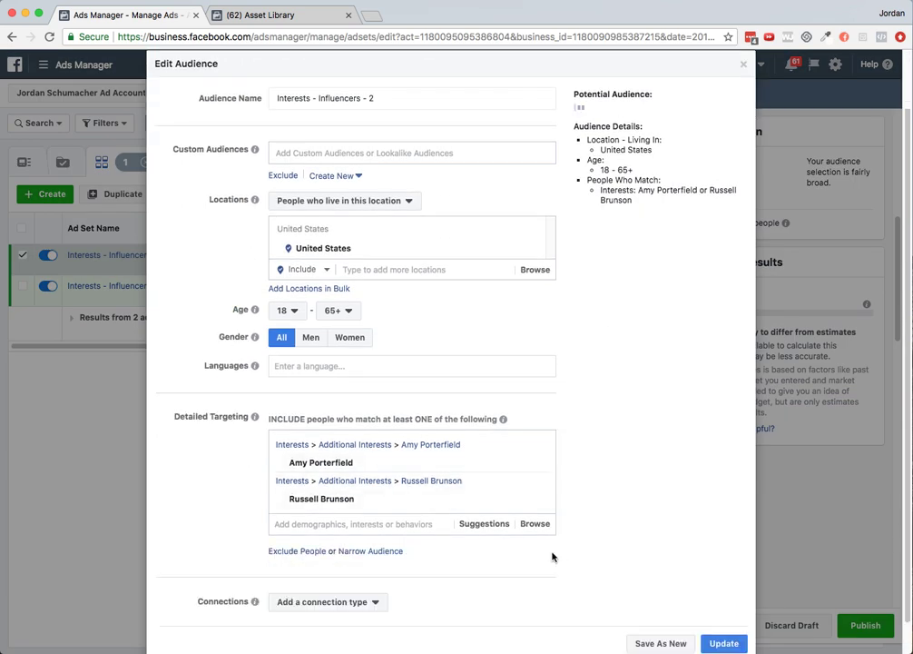
left_click(724, 643)
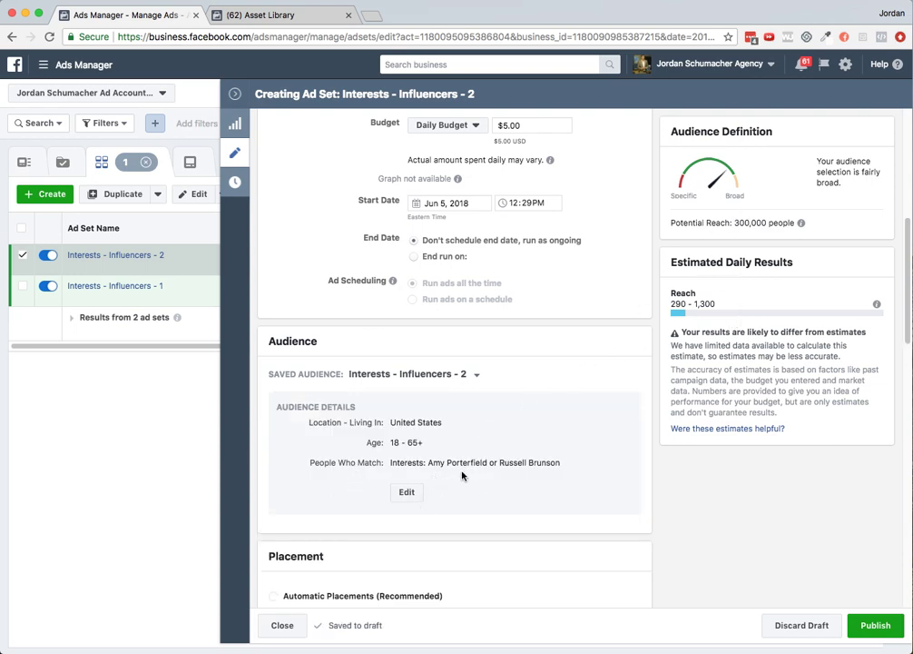
Step: Add the Tai Lopez interest to the Interests - Influencers - 2 saved audience's at-least-one-match group and update the audience
left_click(258, 15)
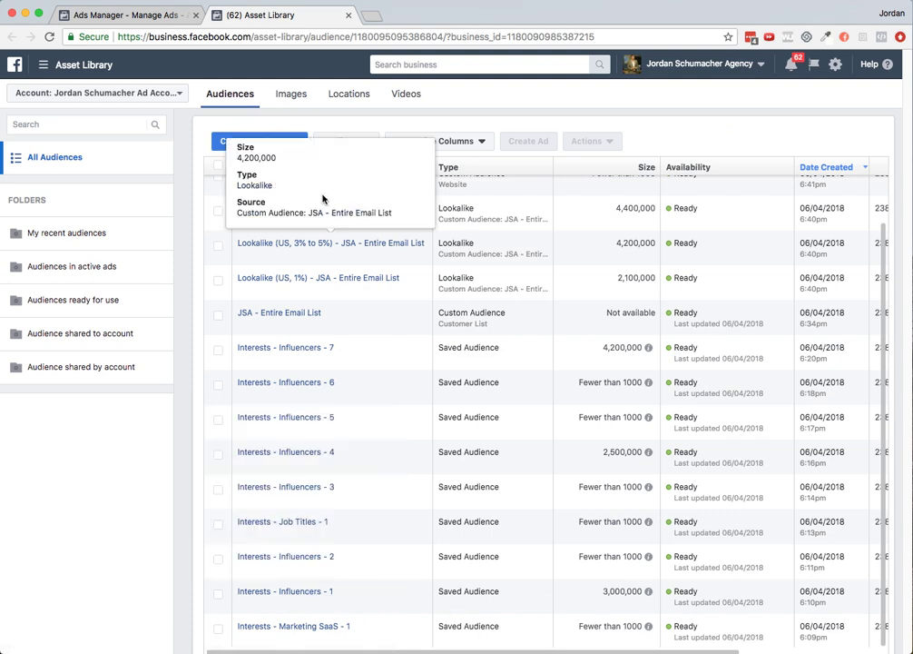
left_click(138, 16)
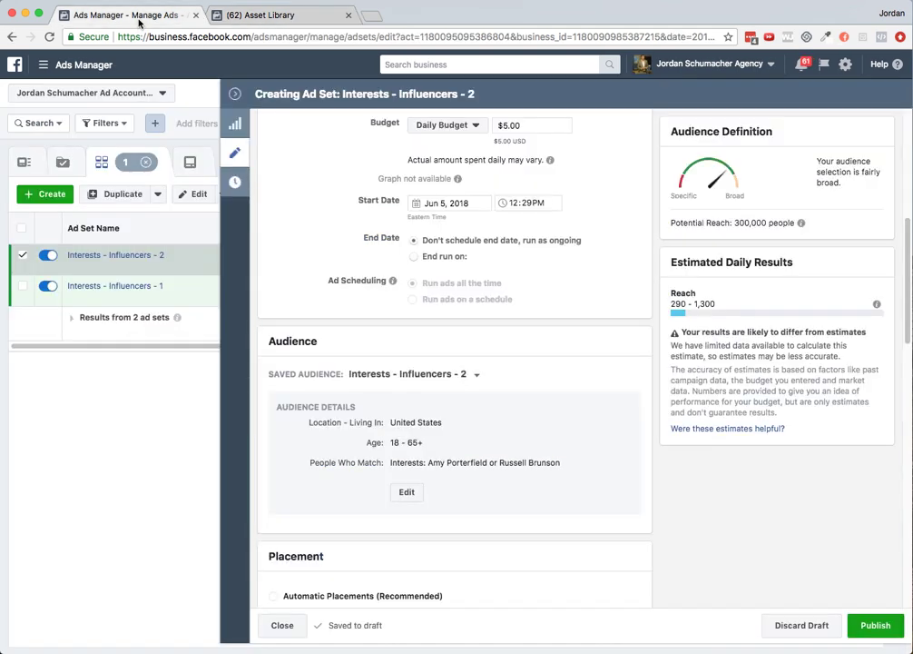
left_click(404, 496)
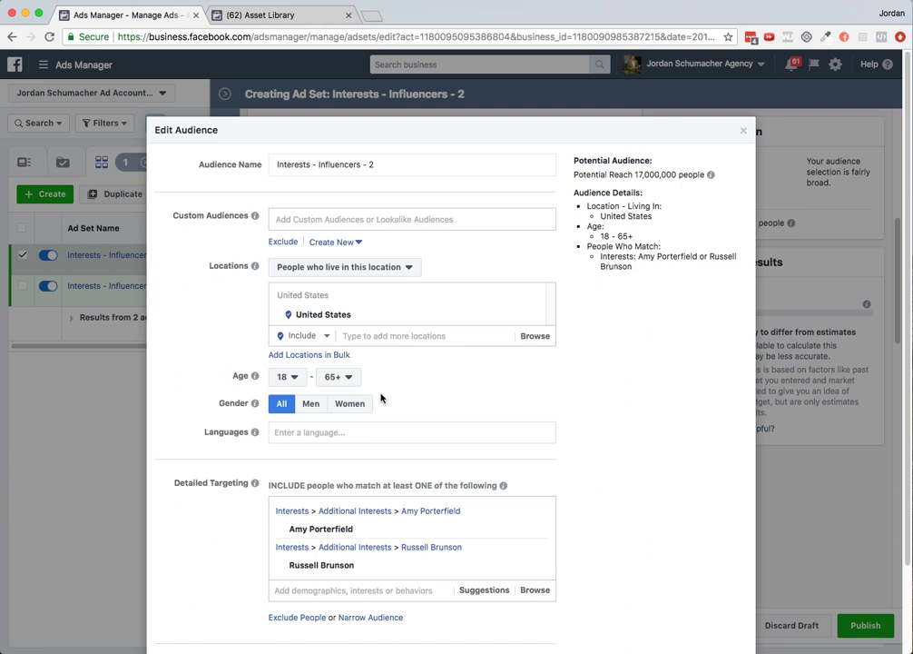
left_click(378, 589)
type("tai lopez")
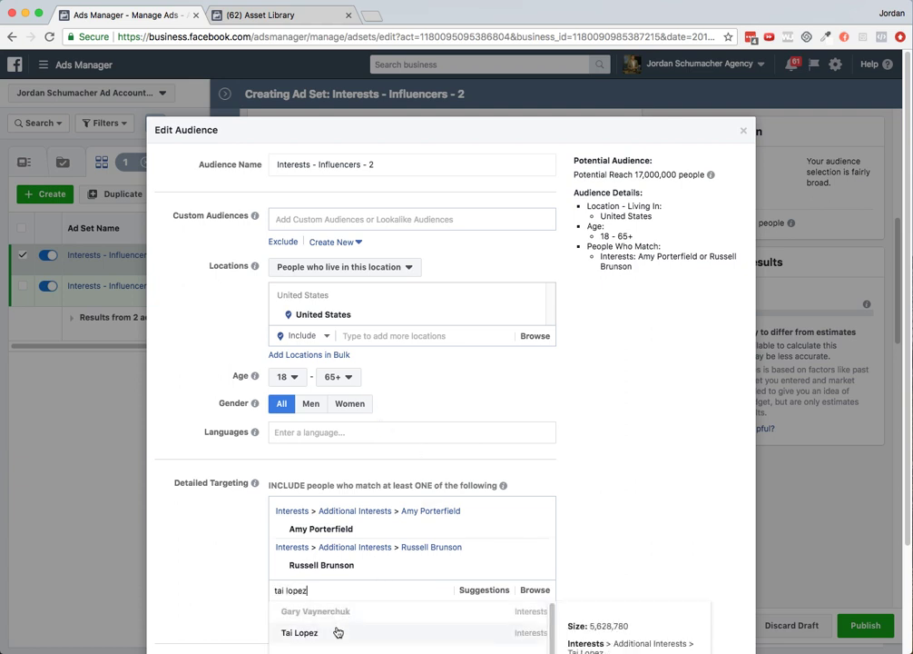
left_click(340, 631)
scroll(616, 484, "down", 4)
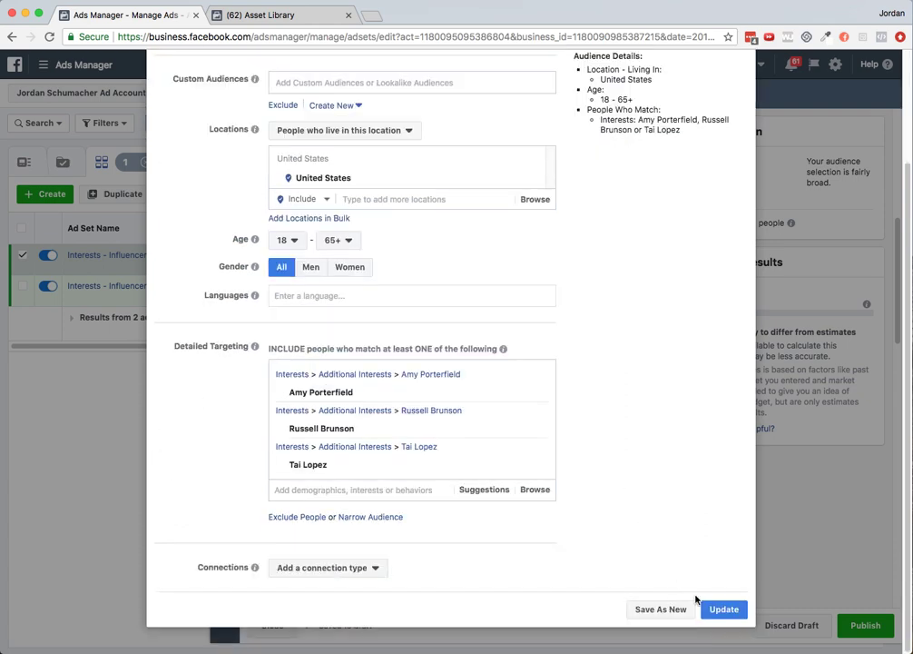
left_click(718, 612)
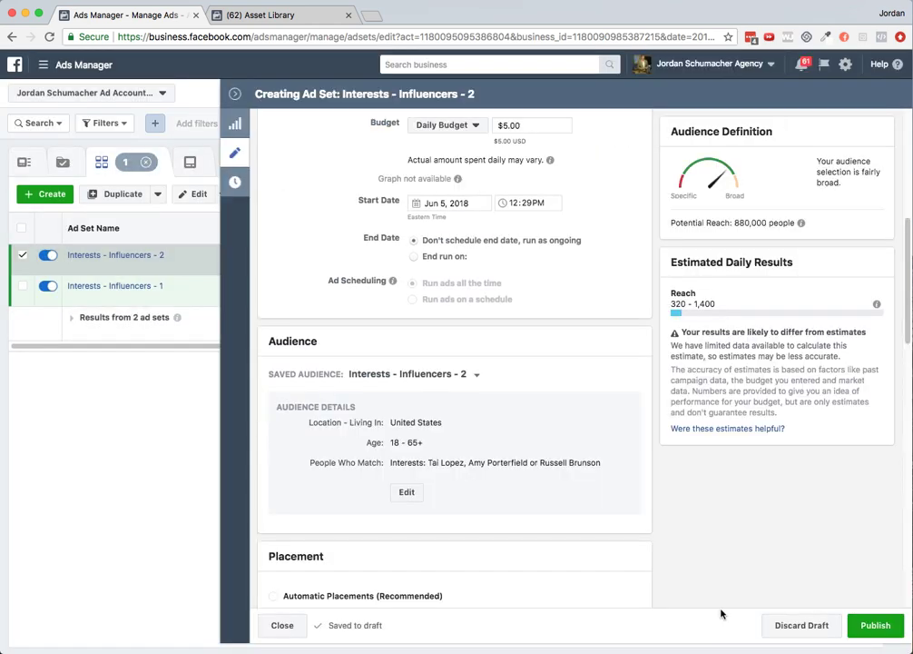
Step: Add the Gary Vaynerchuk interest to the Interests - Influencers - 2 audience, update it and close the ad set editor
left_click(408, 492)
scroll(420, 515, "down", 3)
left_click(364, 490)
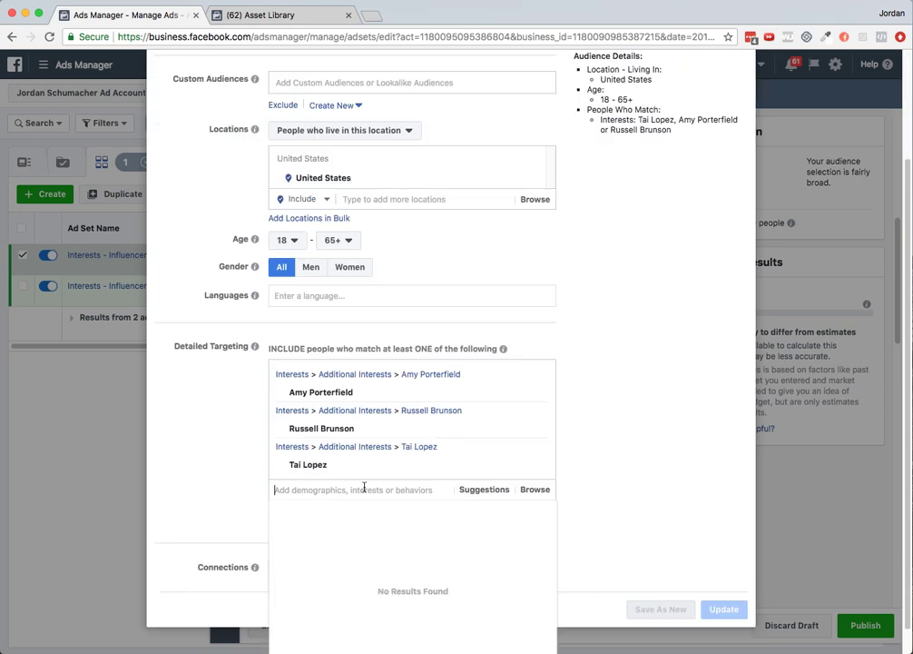
type("gary vaynerchuk")
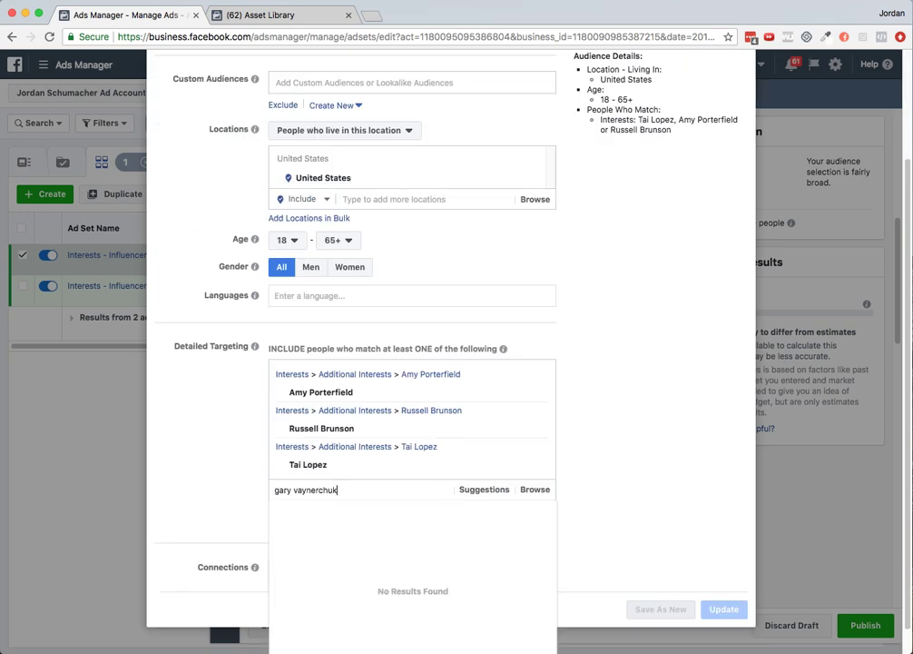
left_click(366, 511)
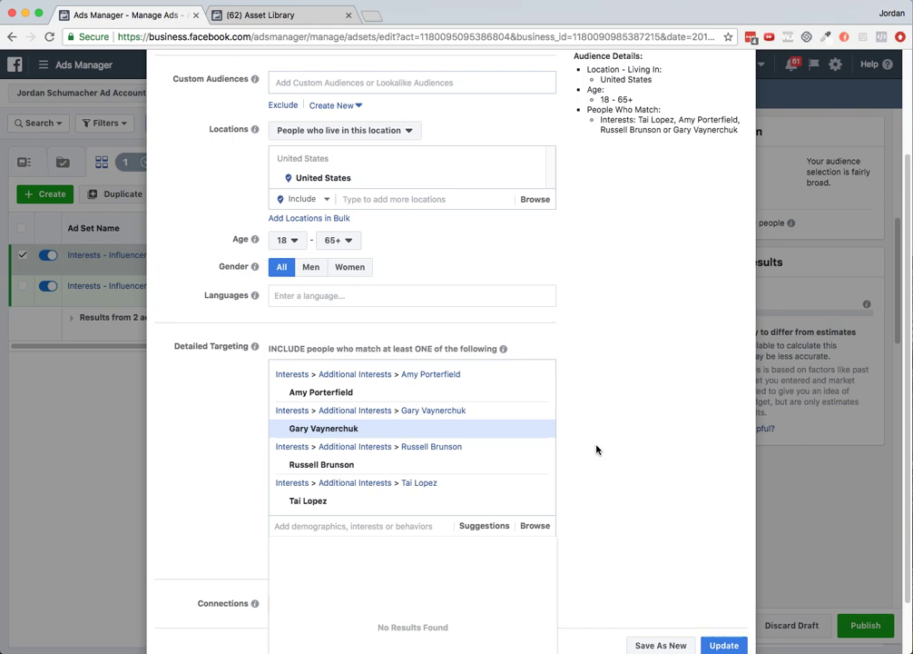
left_click(724, 644)
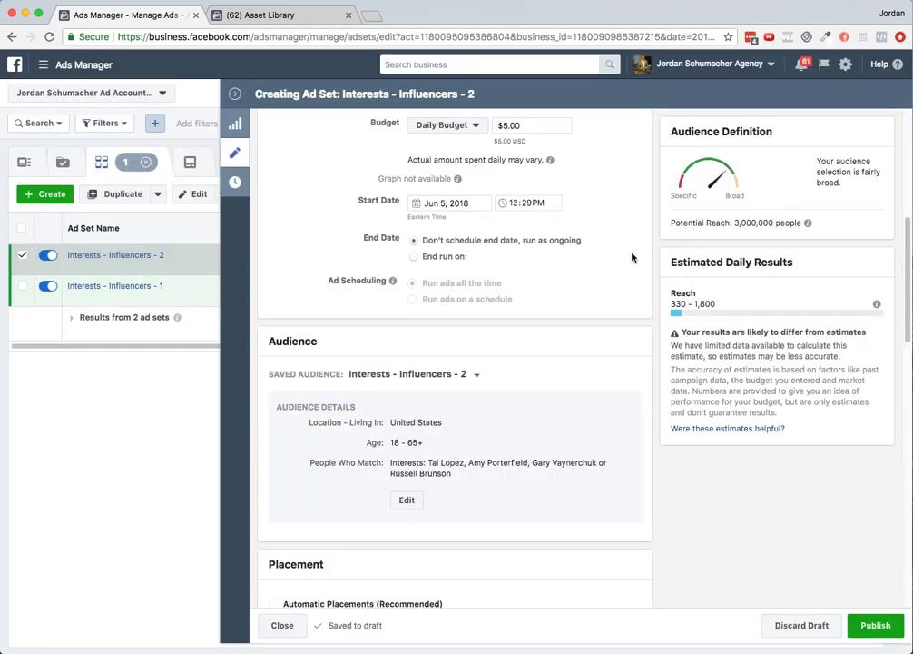
scroll(552, 546, "down", 3)
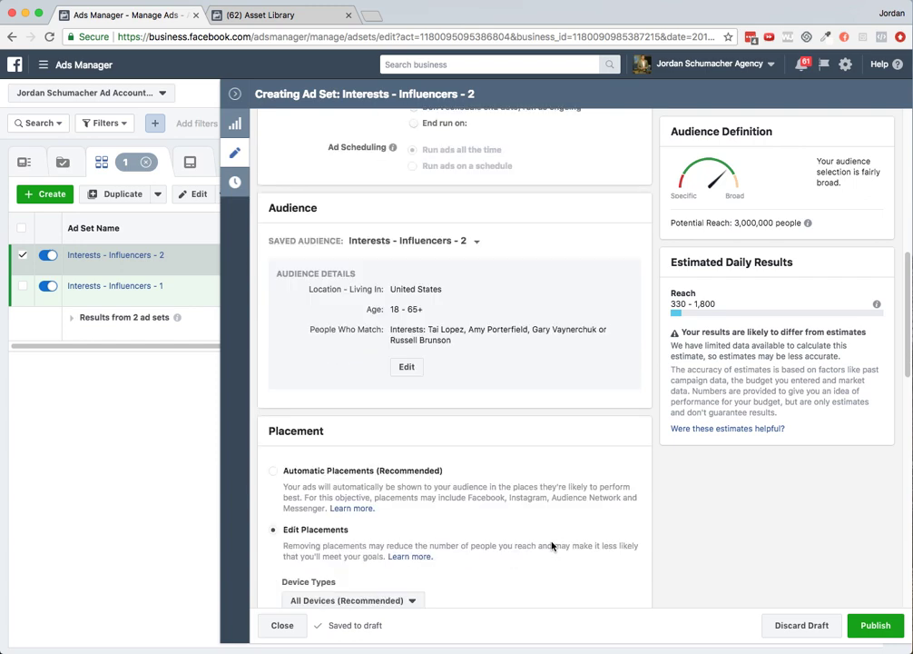
scroll(552, 546, "down", 7)
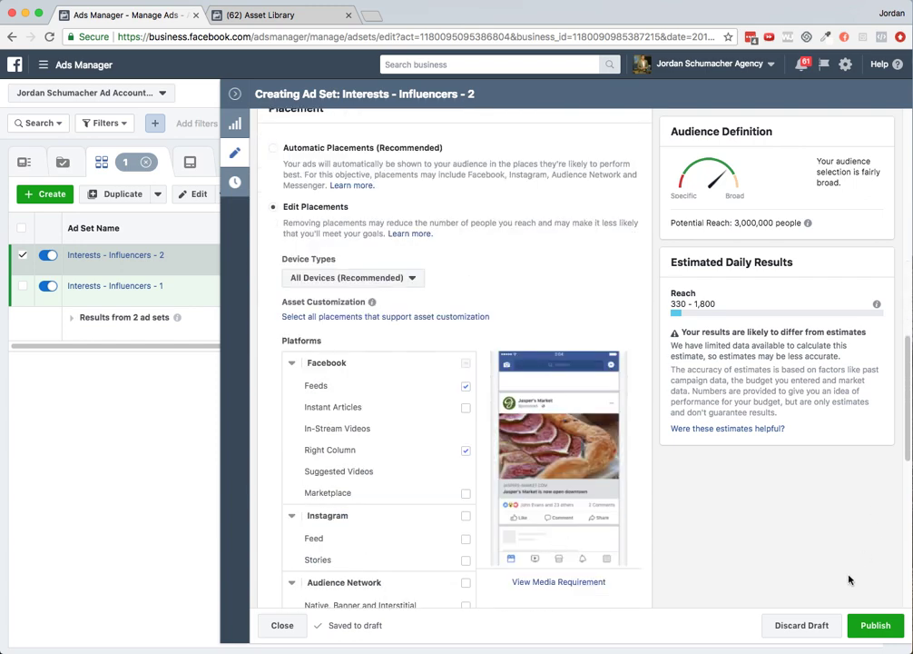
left_click(281, 626)
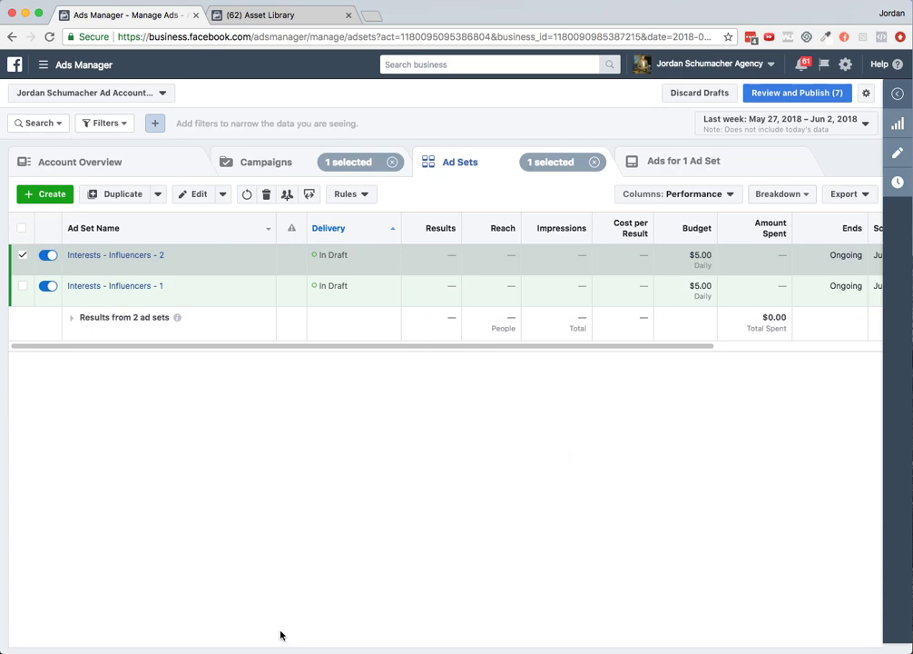
Step: Check the Interests - Influencers - 4 audience in the Asset Library and duplicate the Interests - Influencers - 2 ad set once into the existing campaign
left_click(293, 18)
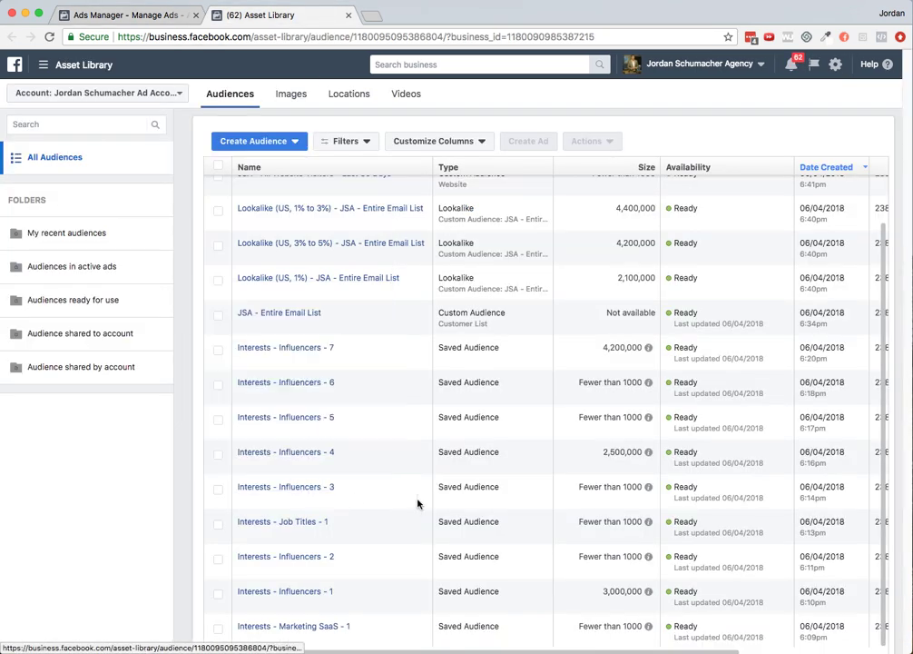
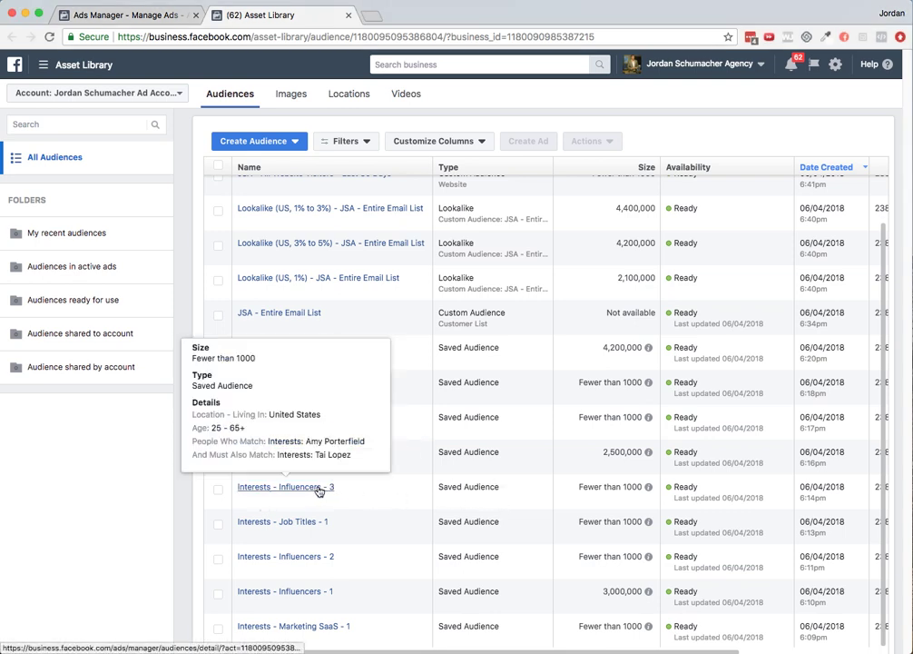
mouse_move(314, 458)
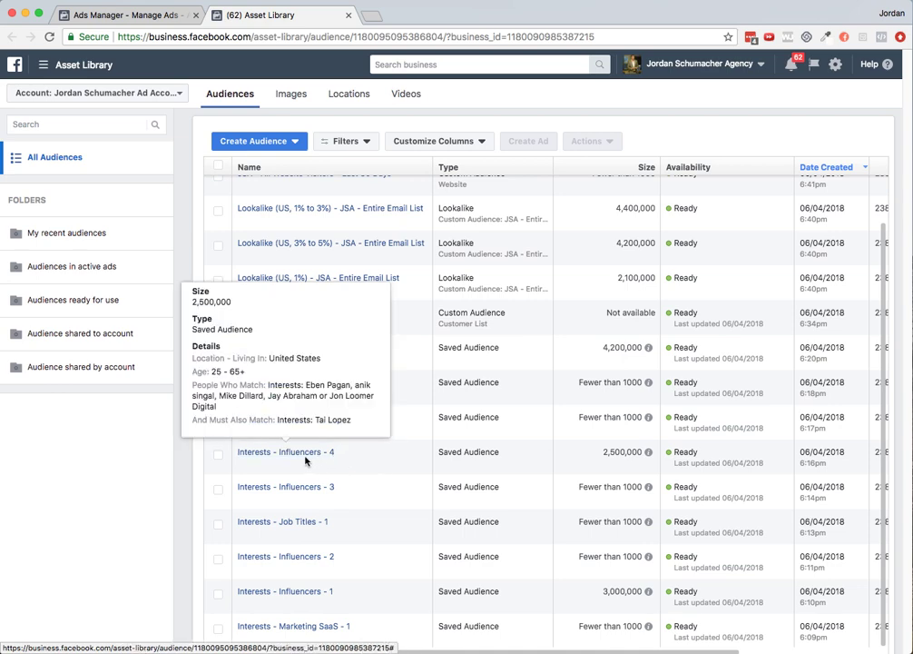
left_click(123, 14)
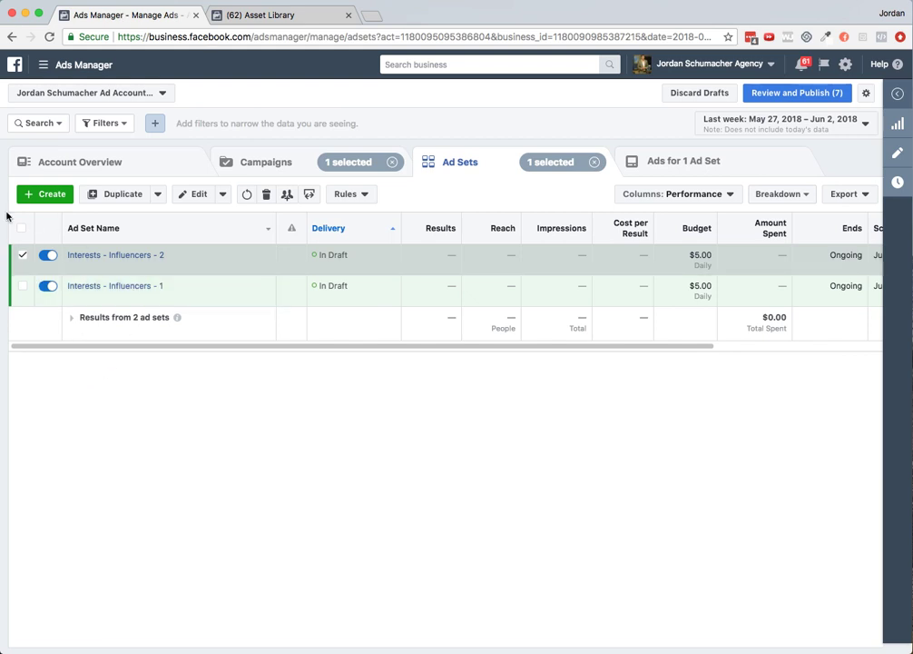
left_click(177, 266)
left_click(334, 270)
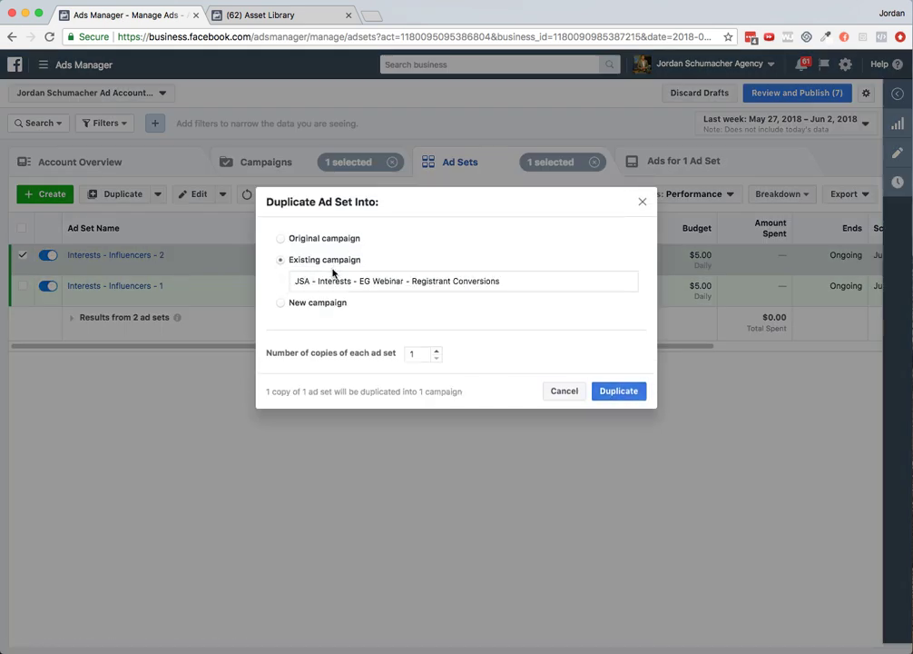
left_click(621, 393)
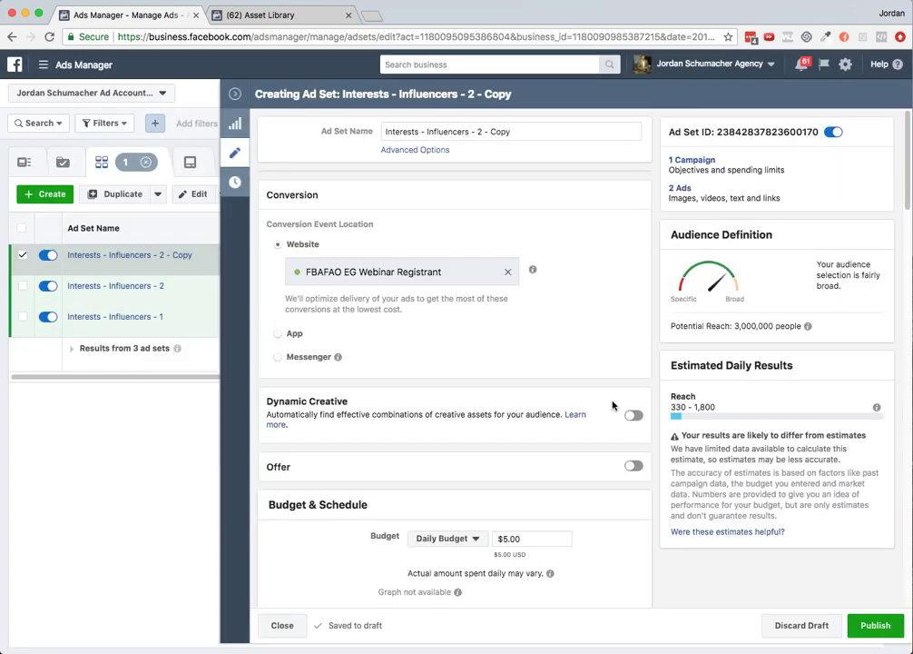
Step: Assign the saved audience Interests - Influencers - 4 to the duplicated ad set
scroll(373, 443, "down", 10)
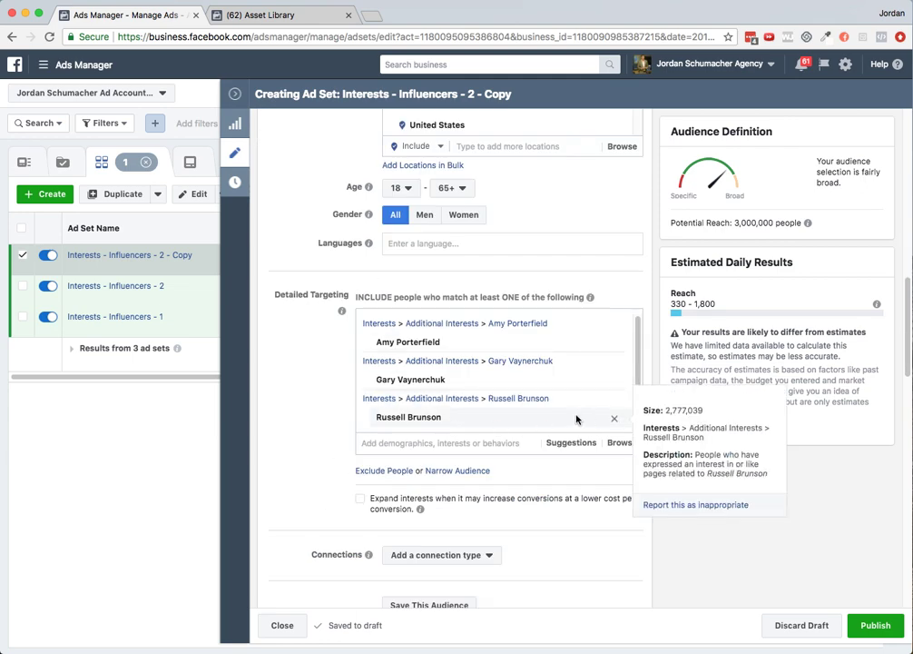
scroll(452, 417, "up", 2)
scroll(485, 392, "up", 5)
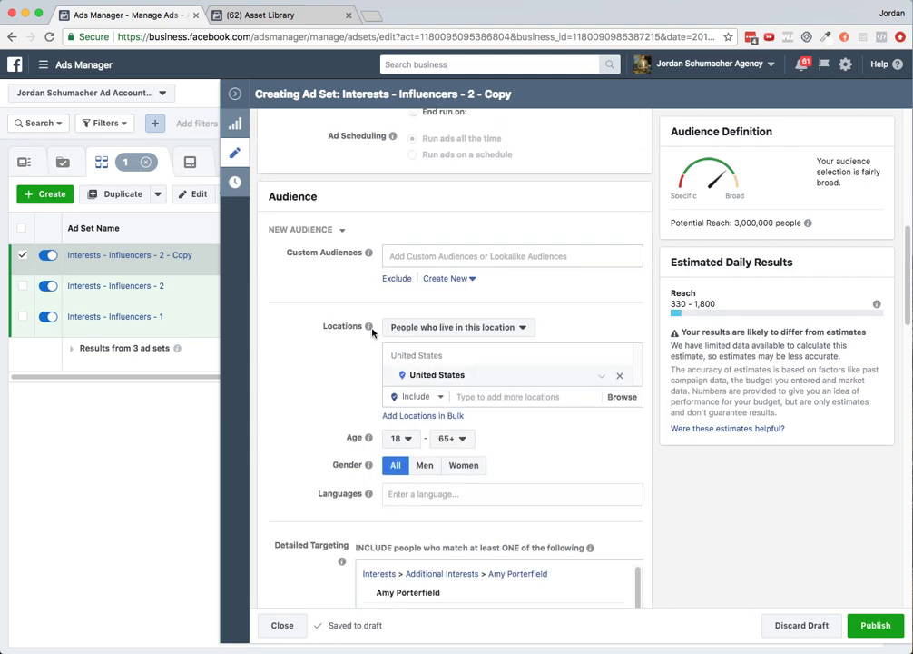
left_click(342, 230)
mouse_move(392, 362)
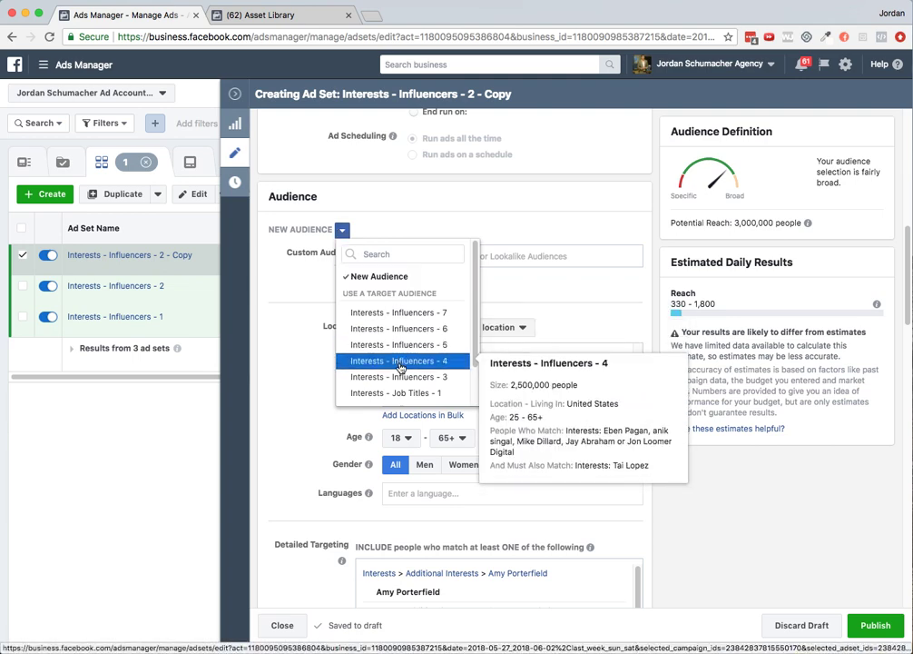
left_click(400, 362)
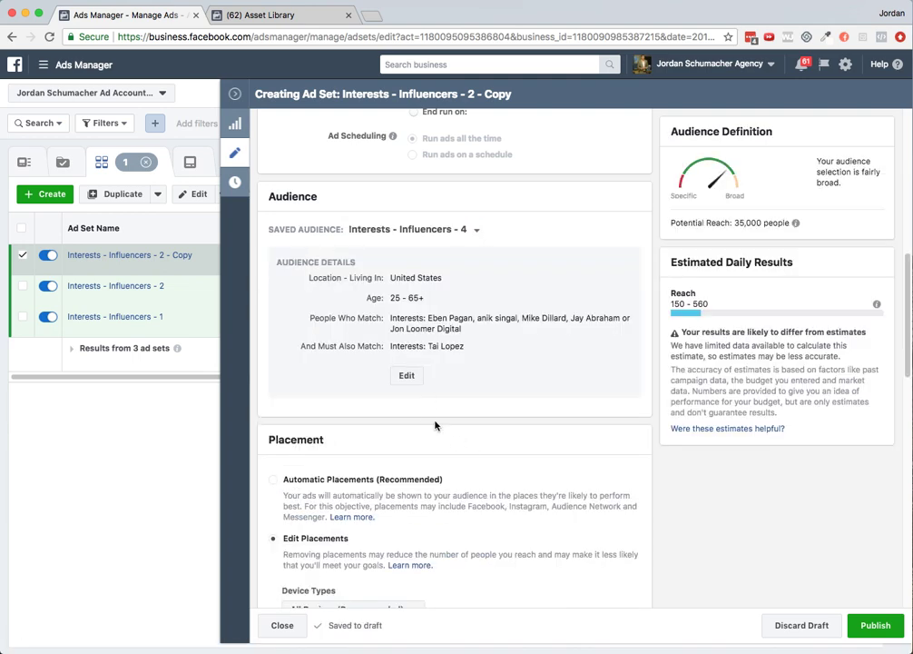
Step: Remove the must-also-match Tai Lopez condition from the Interests - Influencers - 4 audience and update the audience
left_click(407, 375)
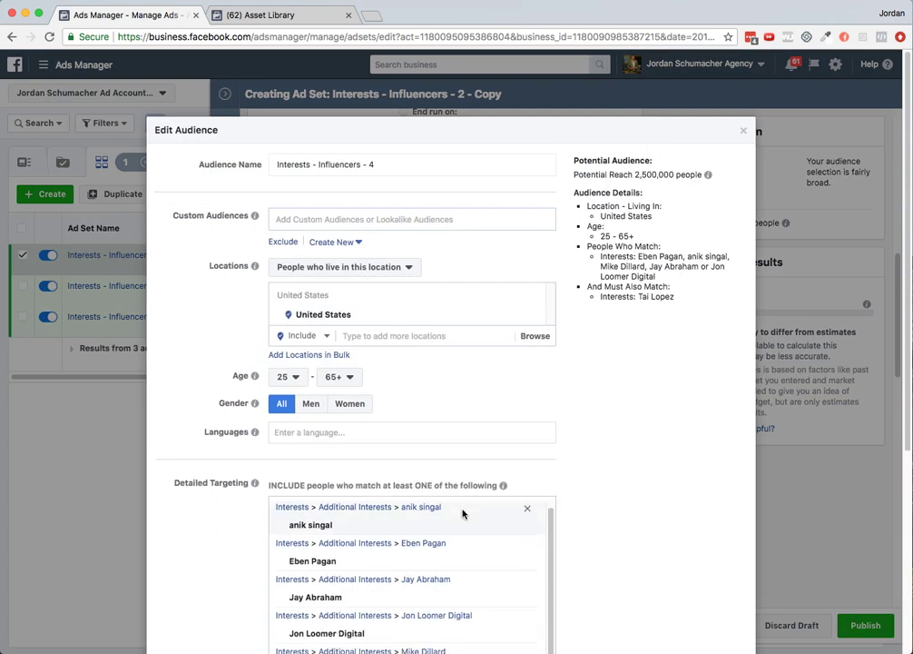
scroll(530, 475, "down", 3)
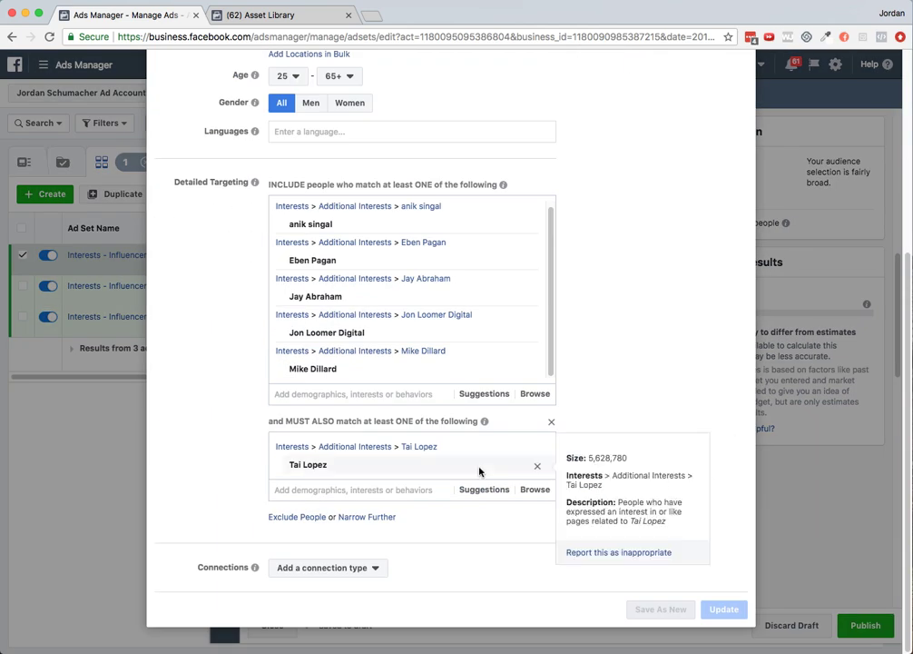
left_click(550, 425)
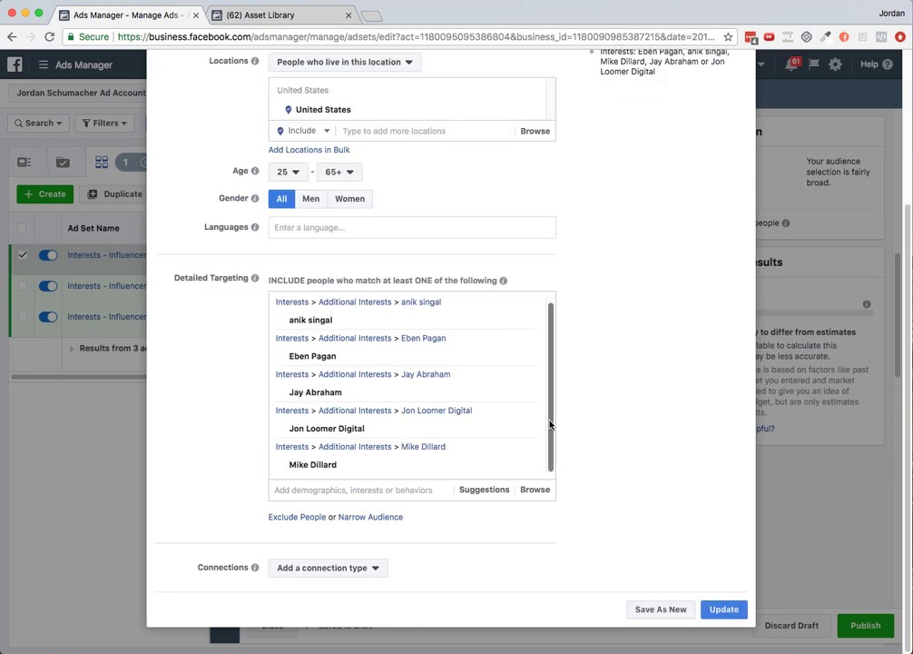
left_click(712, 609)
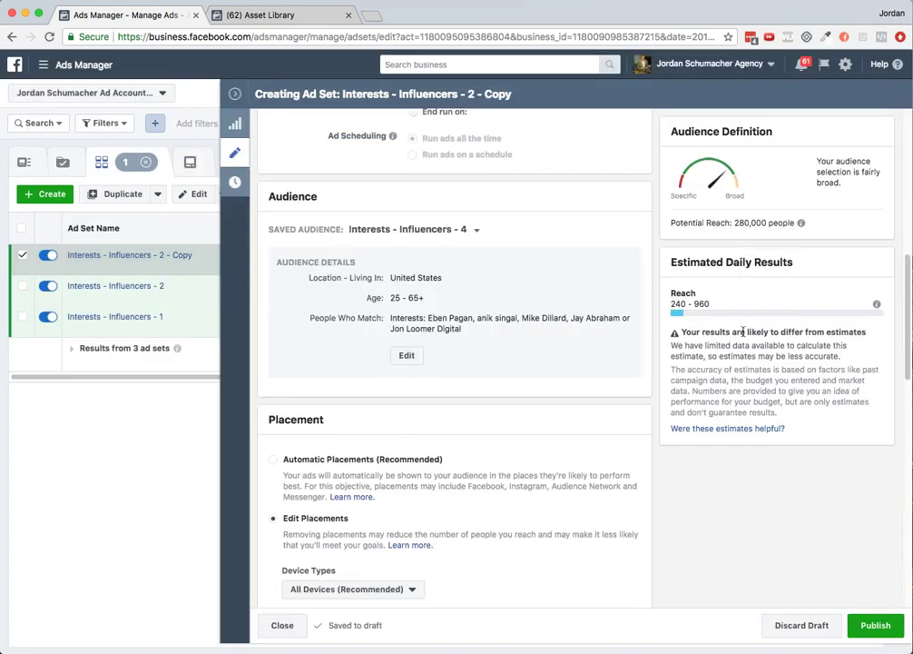
scroll(433, 473, "down", 6)
scroll(433, 474, "down", 3)
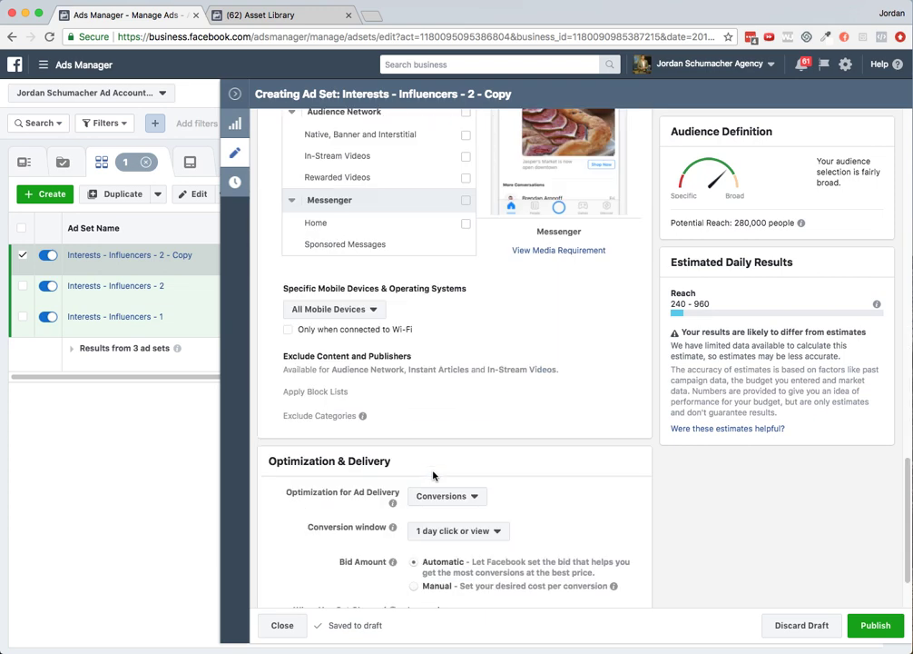
Step: Check the details of the Interests - Influencers - 5, 6 and 7 audiences in the Asset Library and return to the ad set's audience
left_click(282, 16)
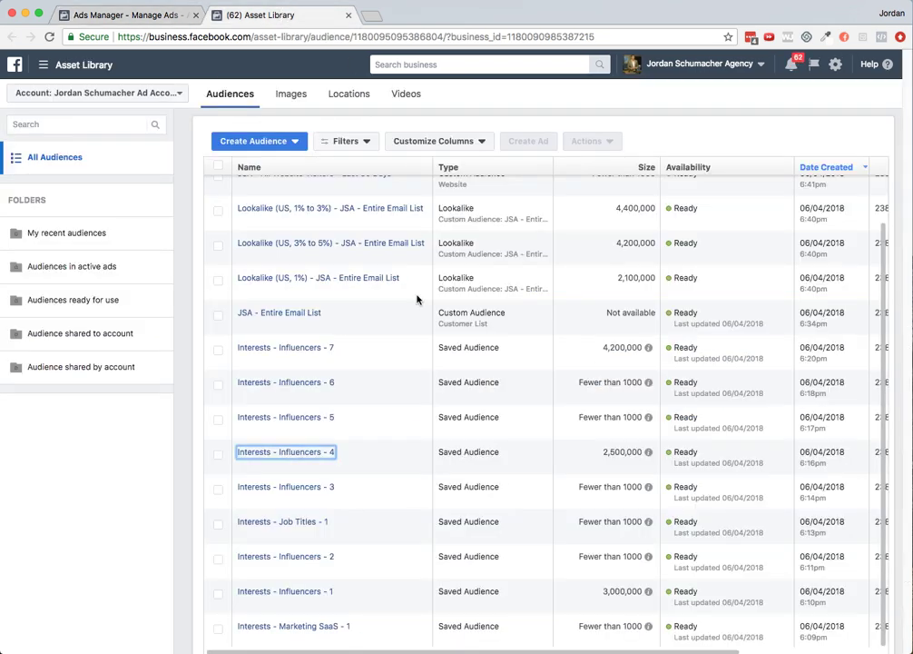
mouse_move(319, 418)
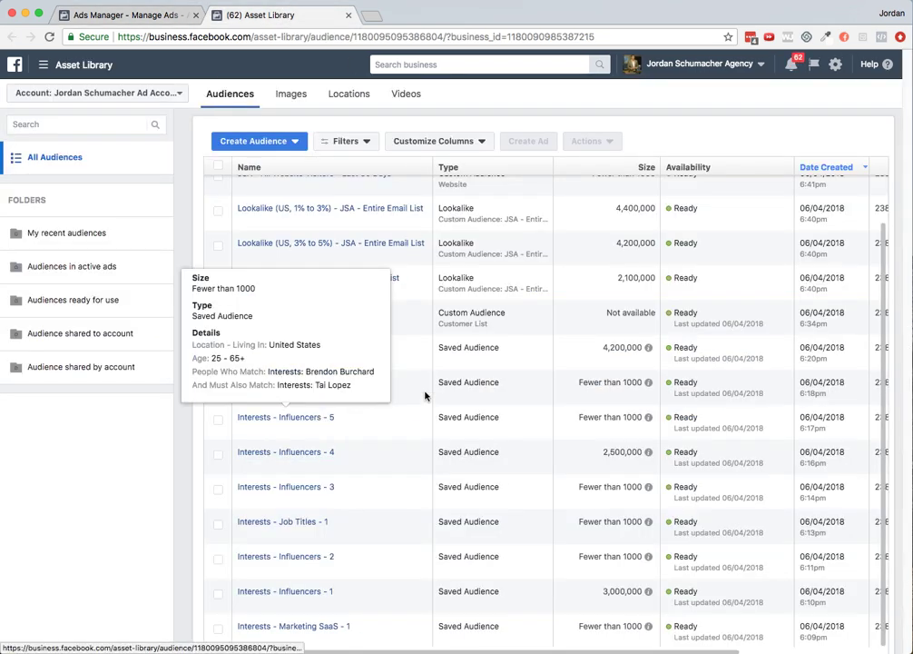
mouse_move(319, 384)
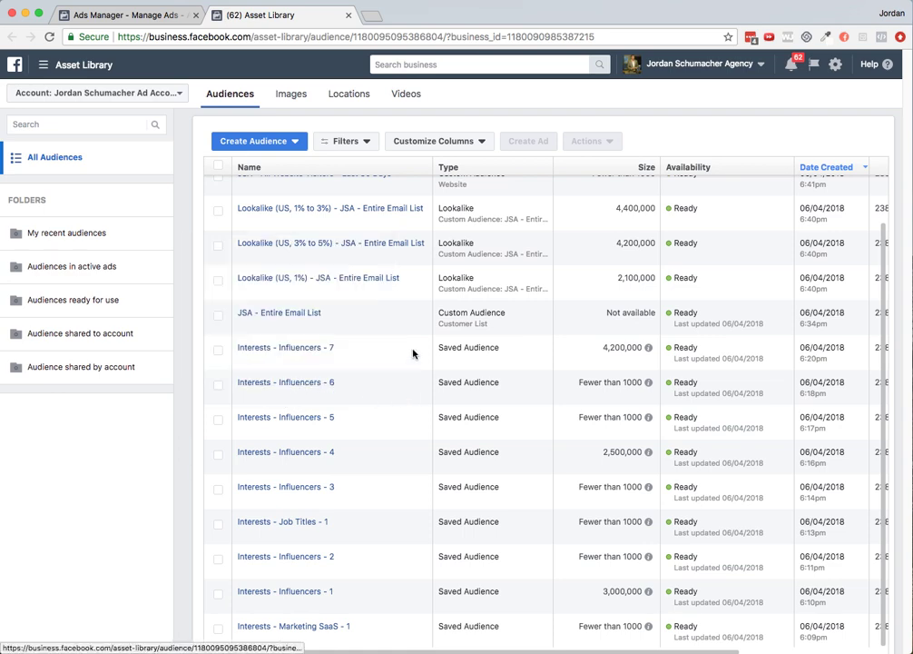
mouse_move(271, 350)
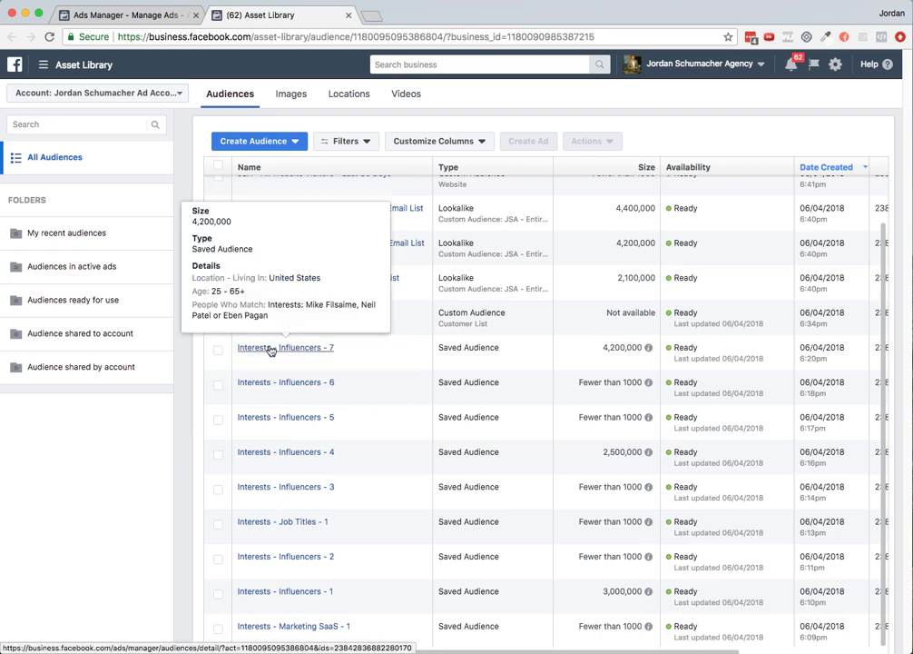
left_click(118, 13)
scroll(546, 543, "down", 1)
scroll(581, 424, "up", 9)
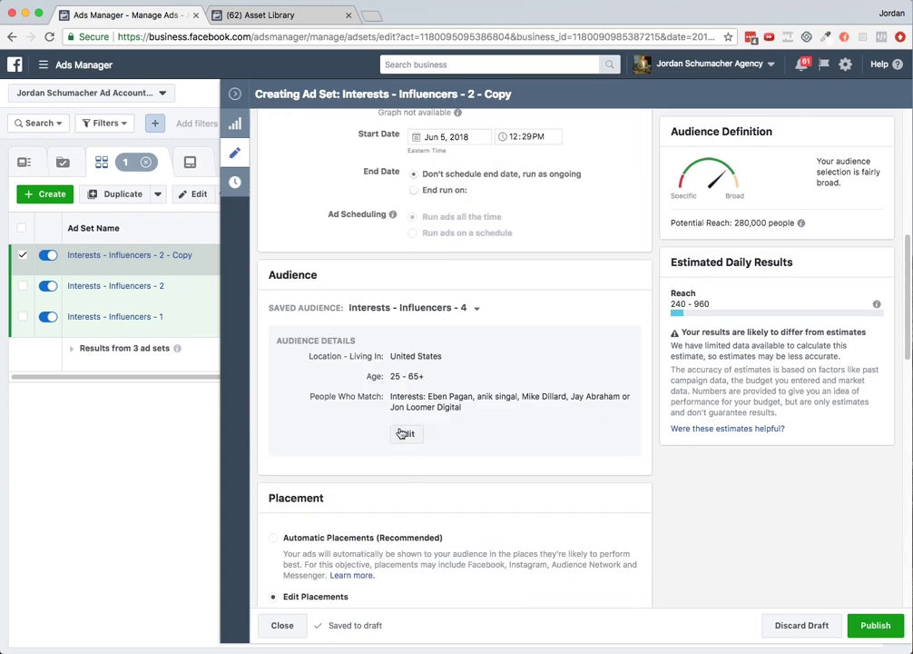
Step: Open the Interests - Influencers - 4 audience for editing and add the Brendon Burchard interest to its detailed targeting
left_click(405, 434)
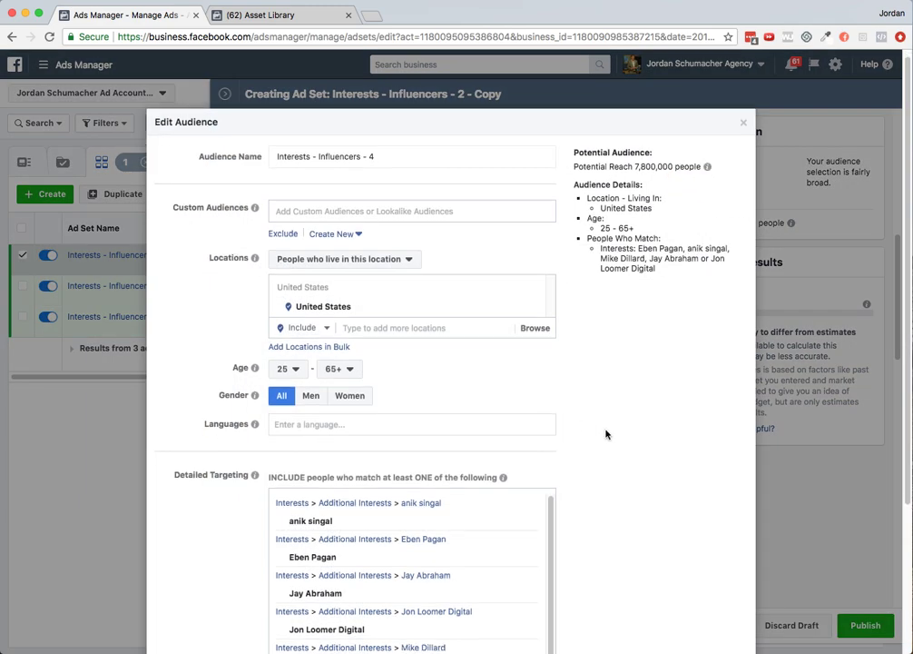
scroll(605, 432, "down", 4)
left_click(388, 491)
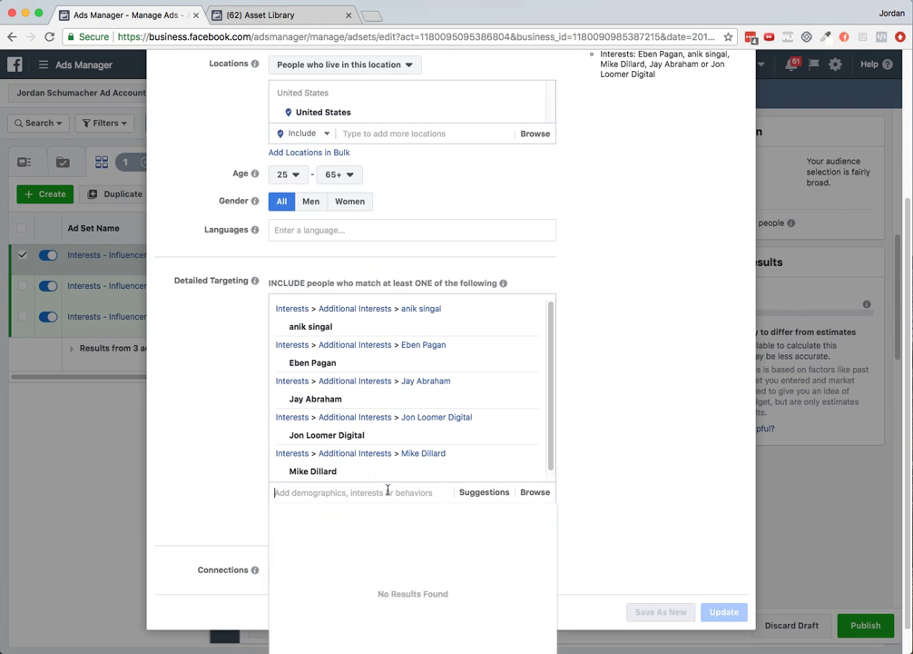
type("brendan burchard")
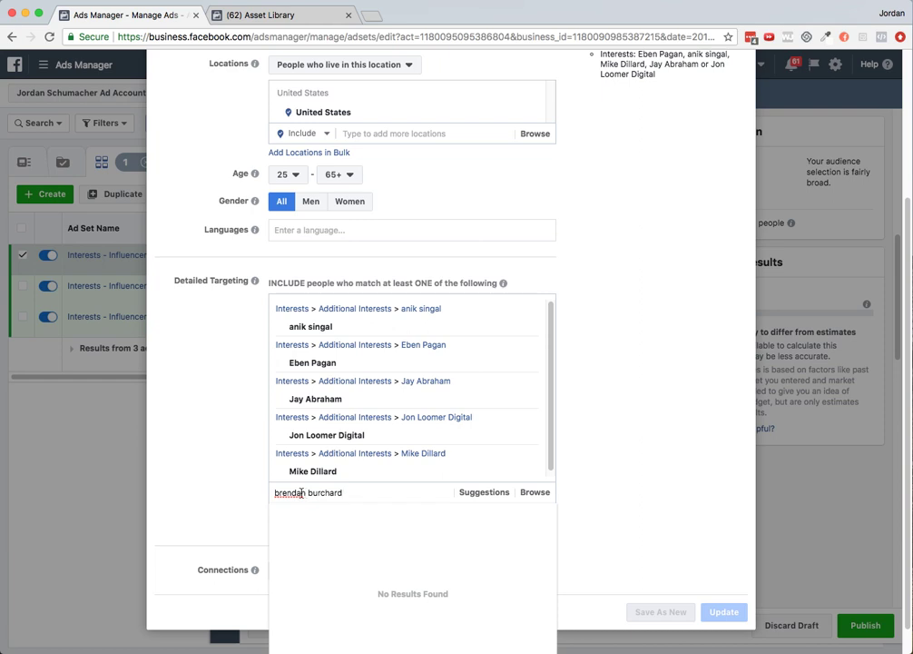
key("super+a")
key("BackSpace")
type("bur")
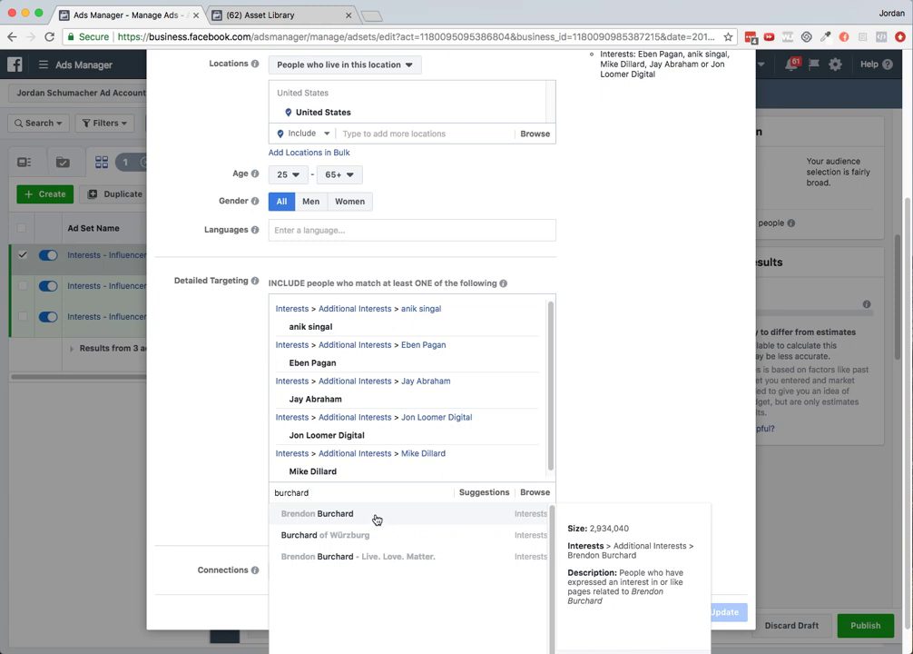
left_click(376, 518)
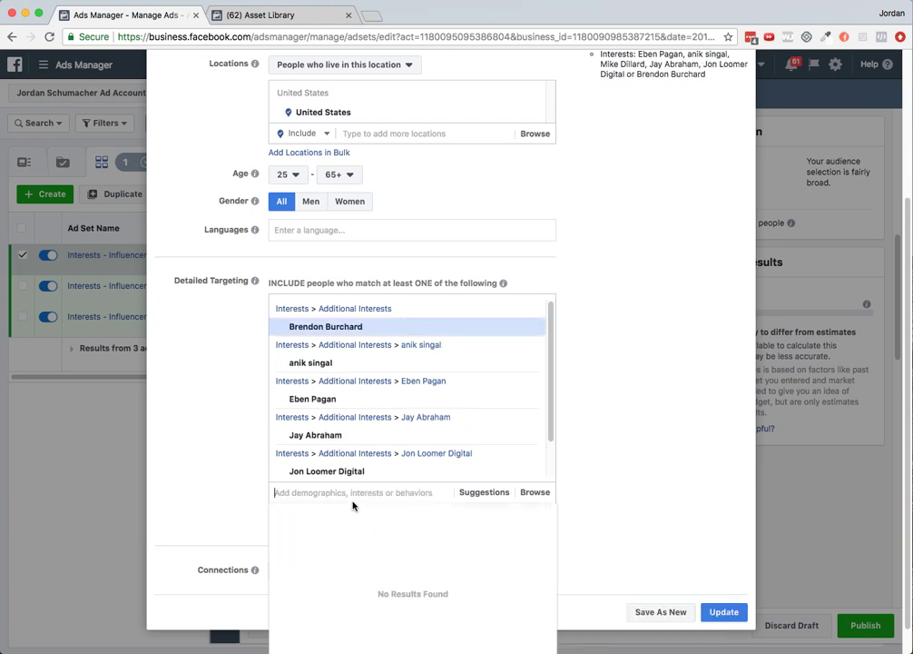
Step: Add the Frank Kern interest to the Interests - Influencers - 4 audience and update the audience
type("frank kern")
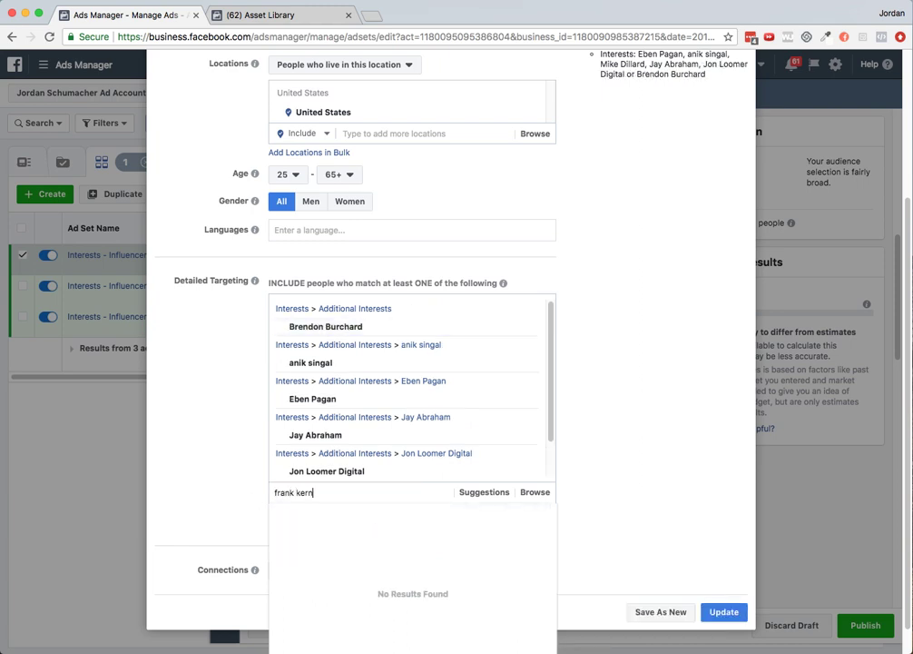
left_click(363, 515)
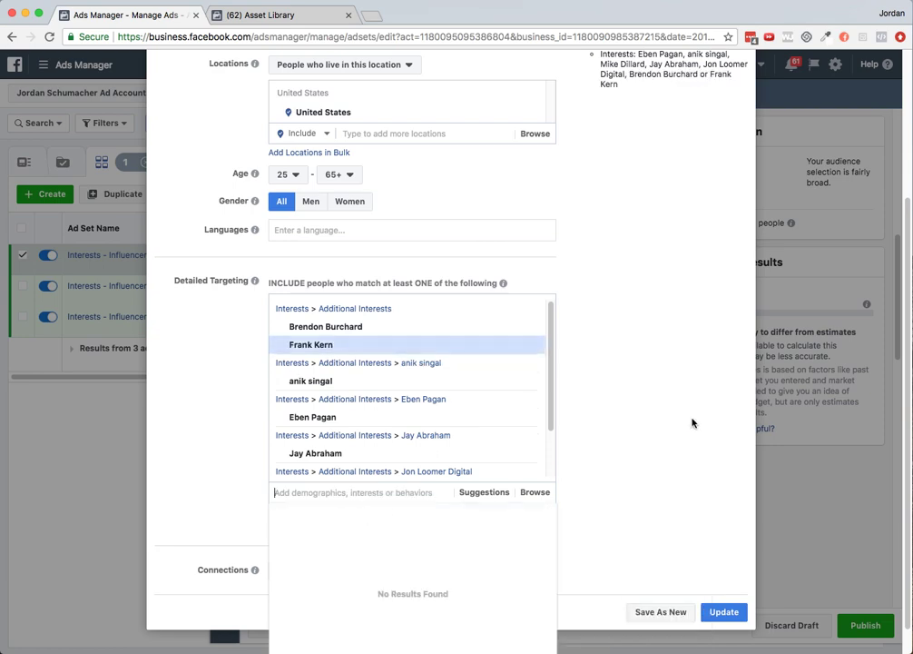
scroll(693, 422, "up", 5)
scroll(692, 422, "down", 5)
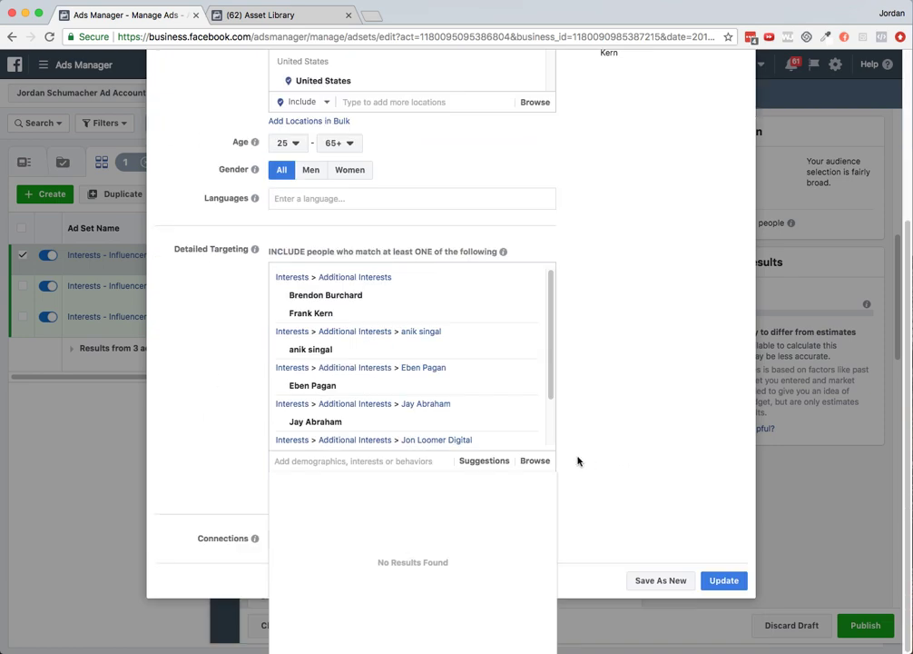
left_click(723, 581)
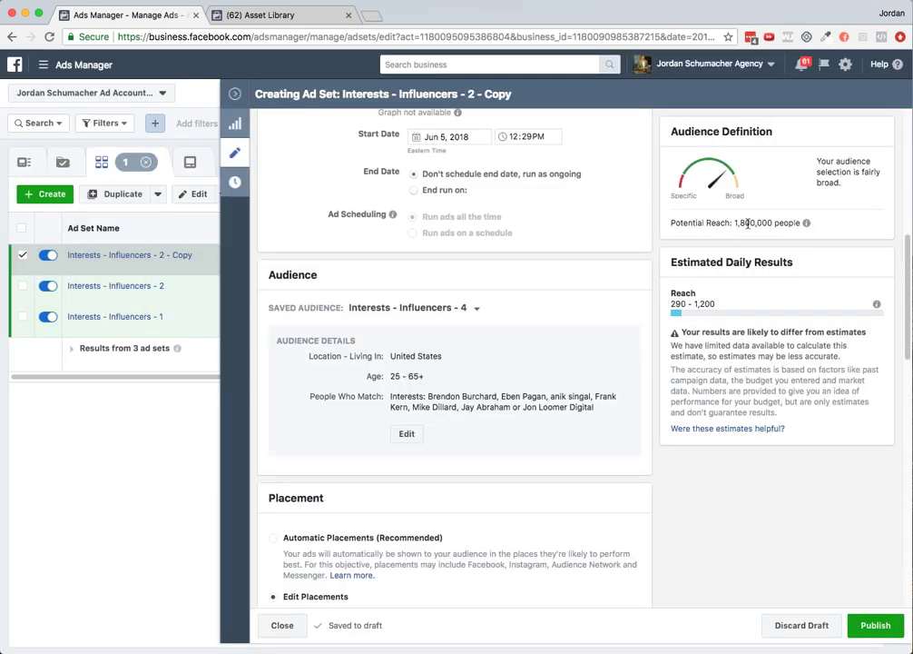
Step: Rename the duplicated ad set as Interests - Influencers - 3 and close its editor
scroll(629, 446, "up", 6)
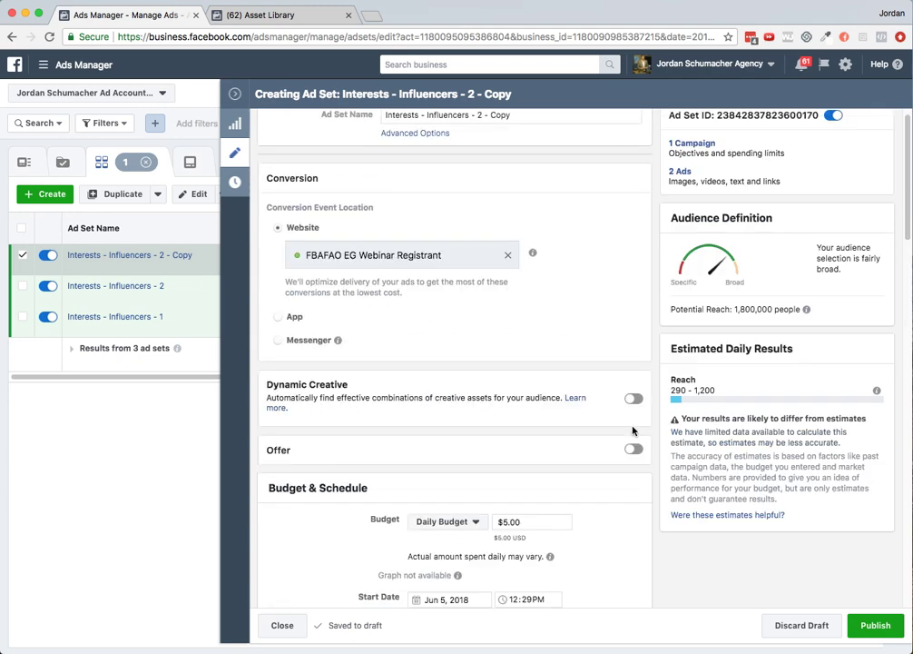
left_click_drag(511, 132, 479, 133)
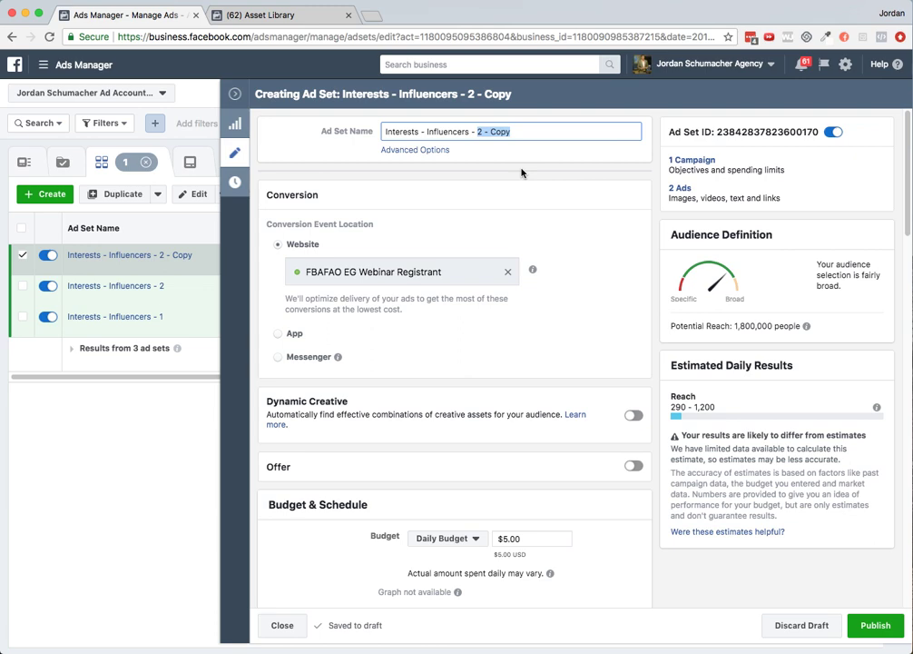
type("3")
scroll(351, 538, "down", 10)
scroll(407, 539, "up", 2)
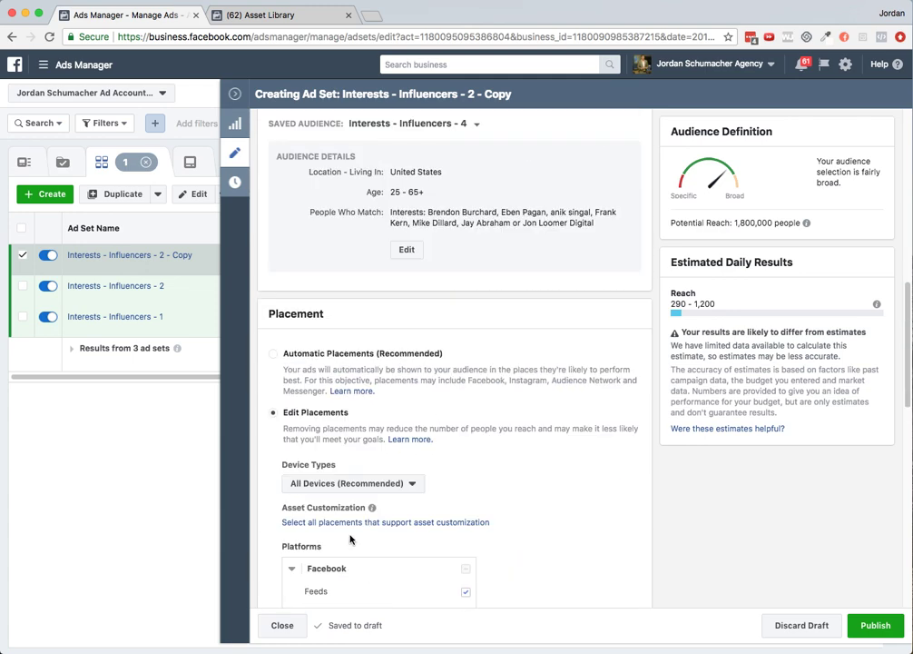
scroll(581, 390, "up", 2)
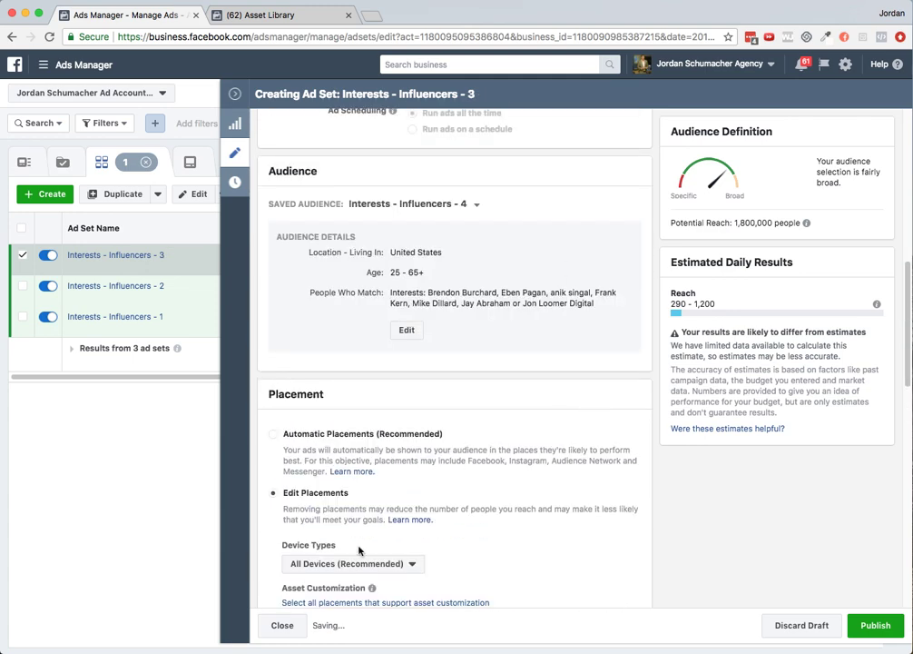
left_click(282, 625)
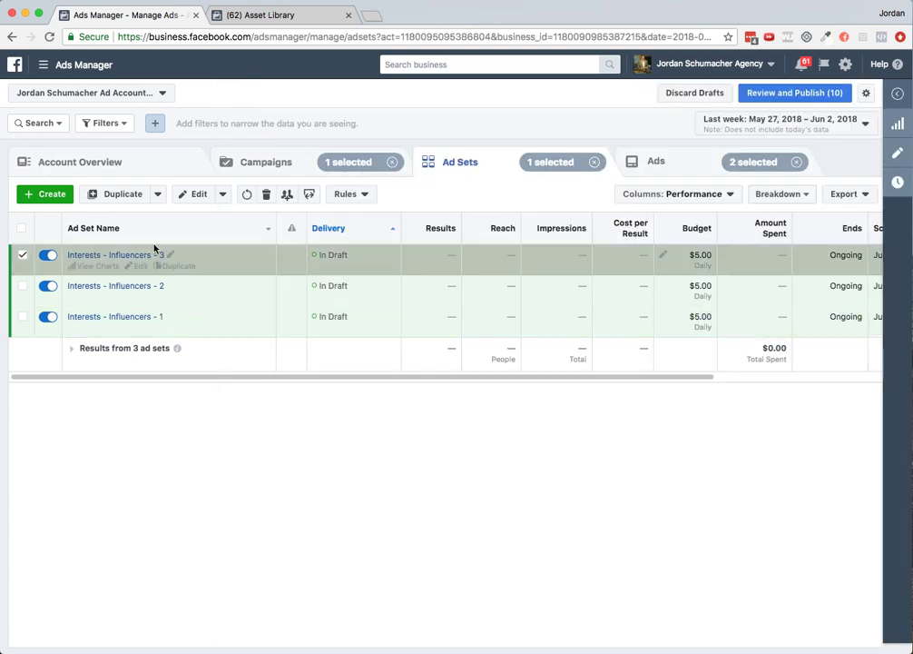
Step: Duplicate the Interests - Influencers - 3 ad set once into the existing JSA - Interests - EG Webinar - Registrant Conversions campaign and name the copy Interests - Influencers - 4
left_click(184, 269)
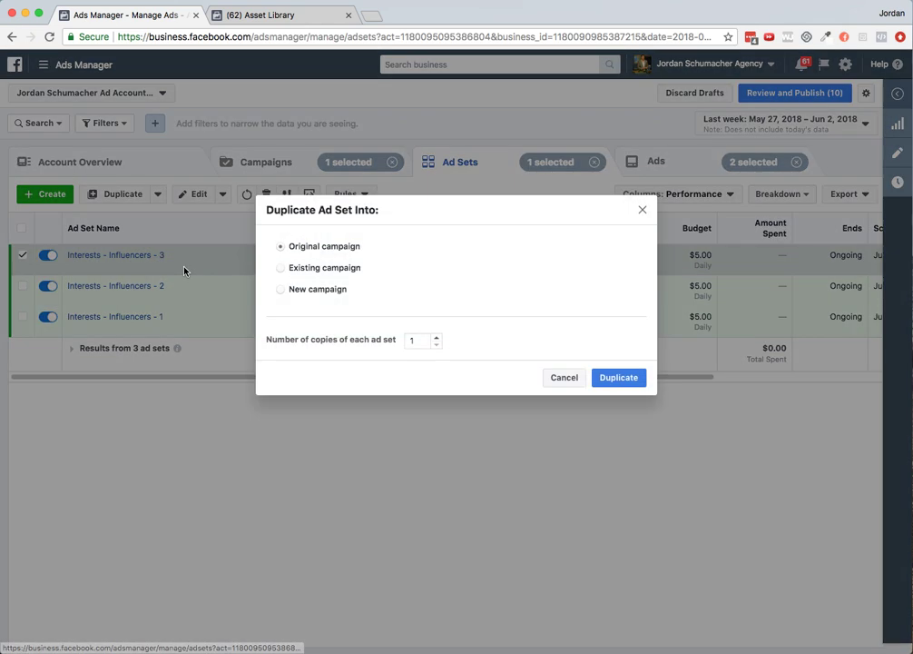
left_click(322, 269)
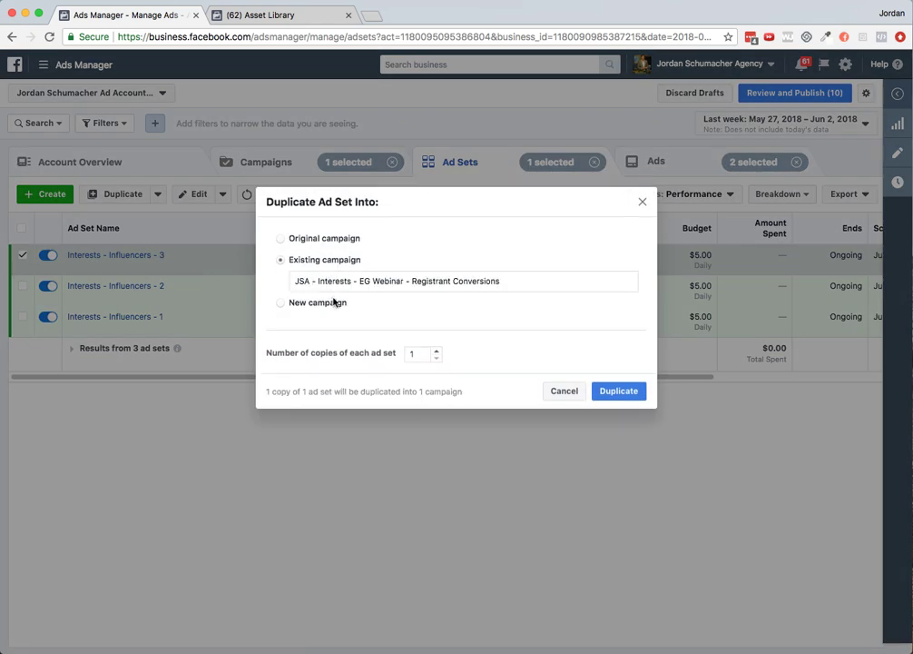
left_click(635, 393)
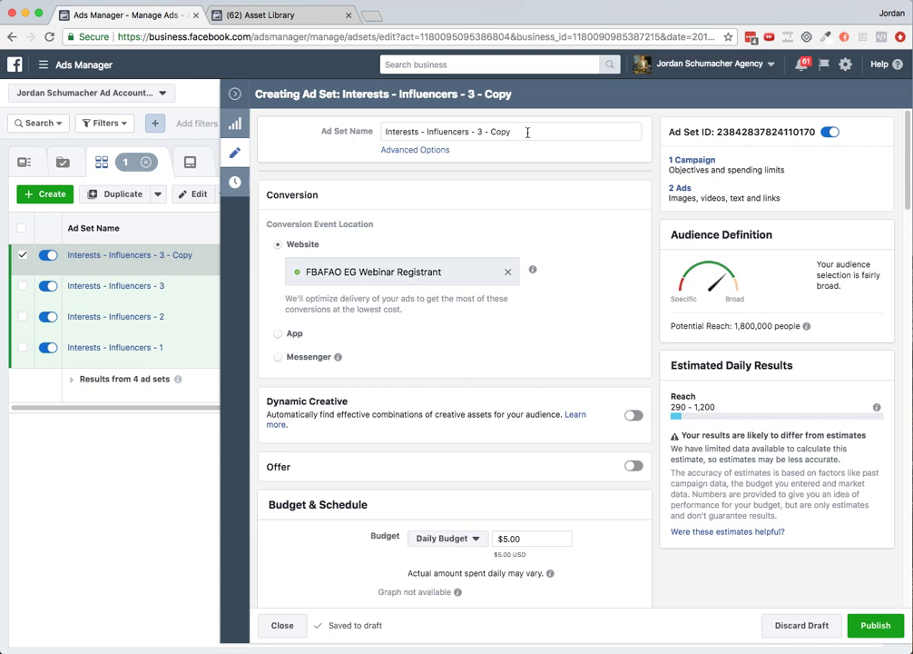
left_click_drag(528, 132, 484, 132)
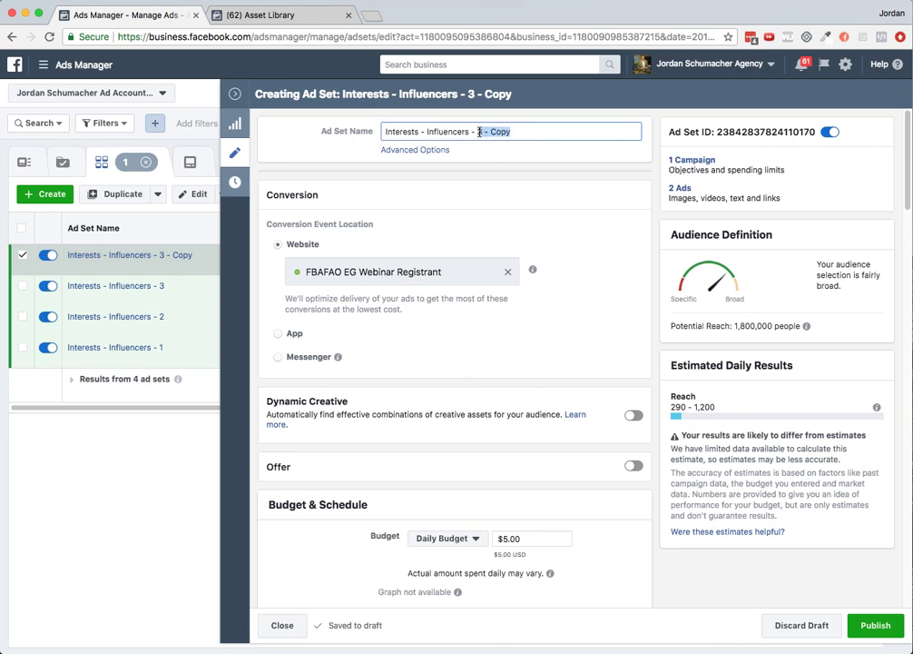
type("4")
Step: Assign the saved audience Interests - Influencers - 7 to the Interests - Influencers - 4 ad set
scroll(550, 301, "down", 8)
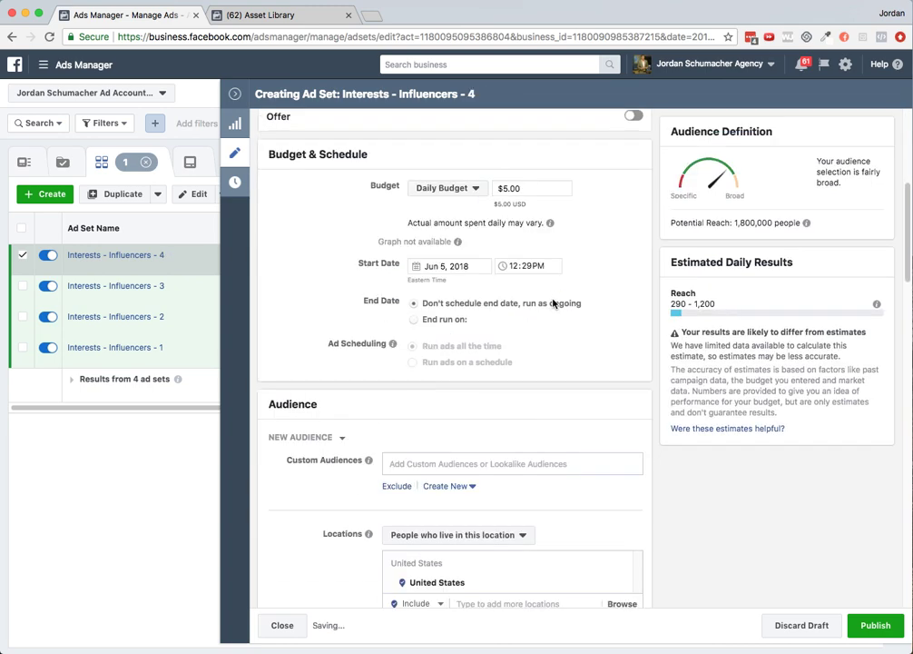
scroll(553, 303, "down", 5)
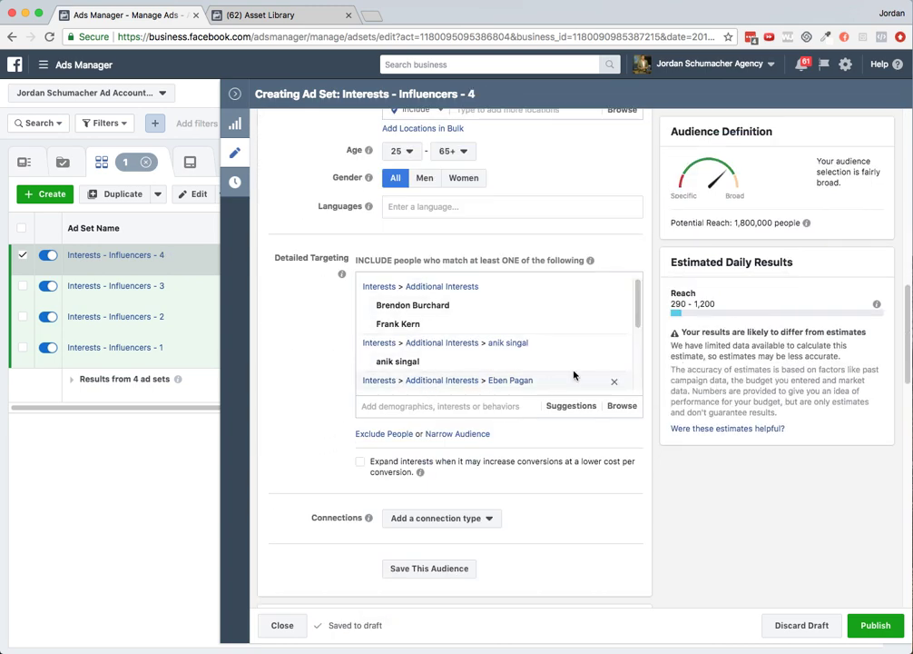
mouse_move(565, 370)
scroll(363, 254, "up", 5)
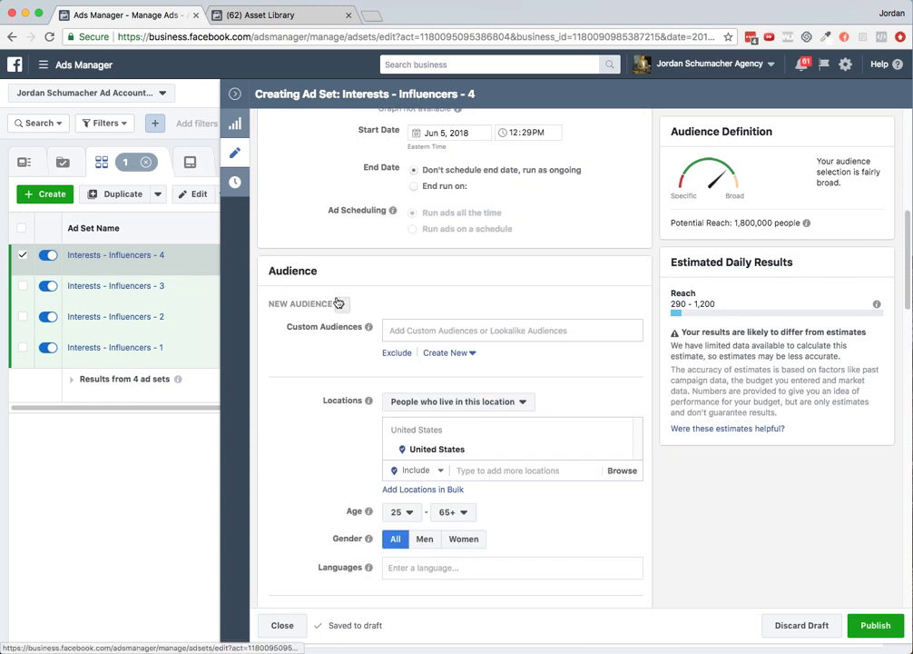
left_click(338, 305)
mouse_move(399, 384)
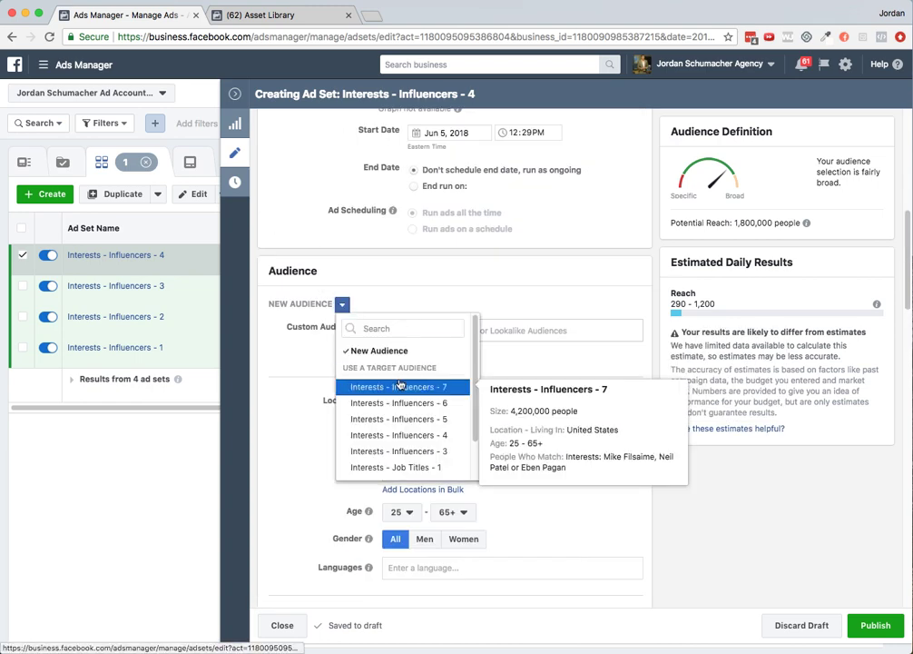
left_click(399, 386)
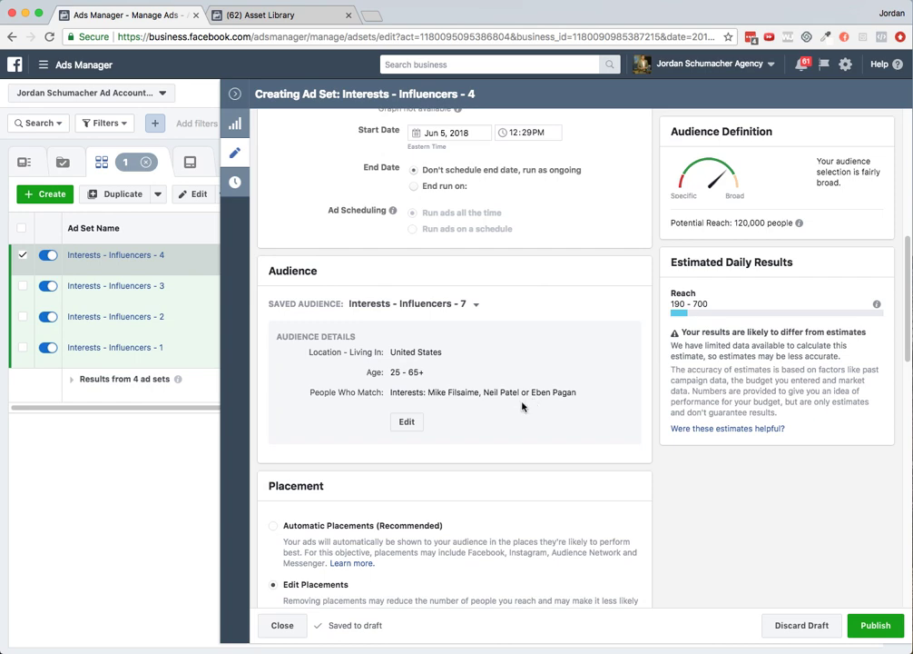
Step: Add the Tai Lopez interest to the Interests - Influencers - 7 audience and update the audience
left_click(408, 422)
left_click(290, 628)
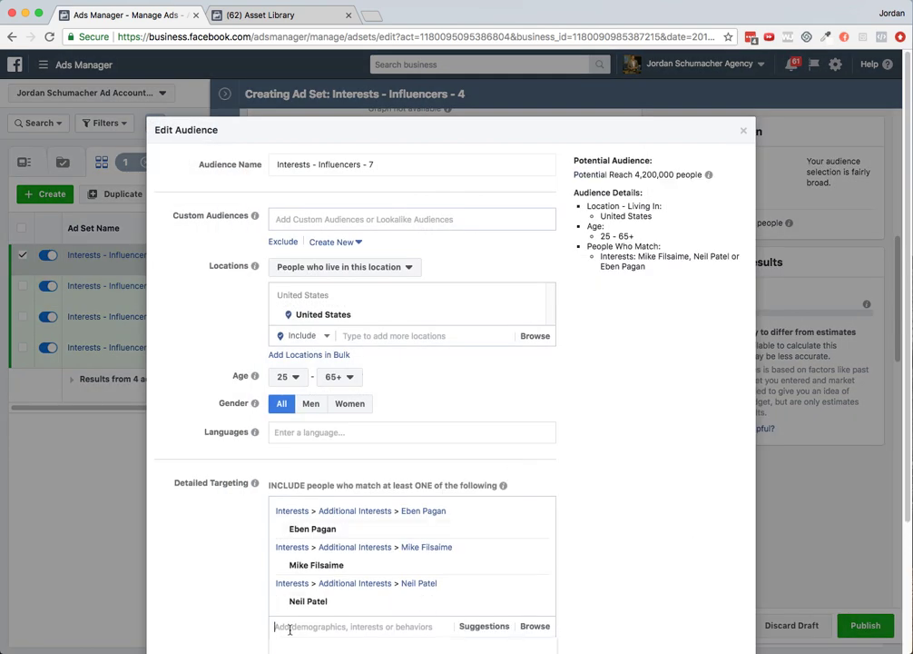
type("tal")
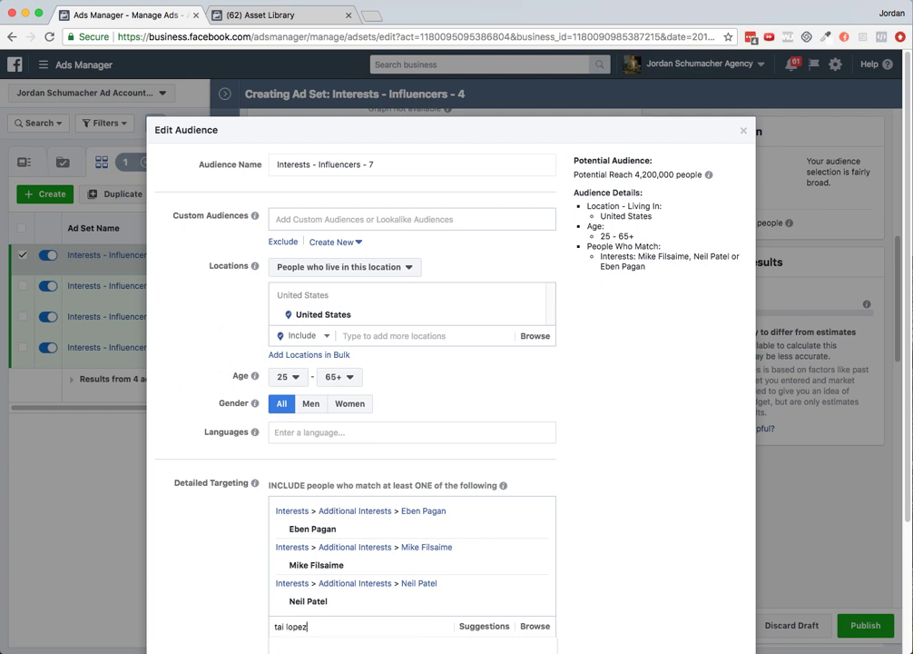
left_click(259, 617)
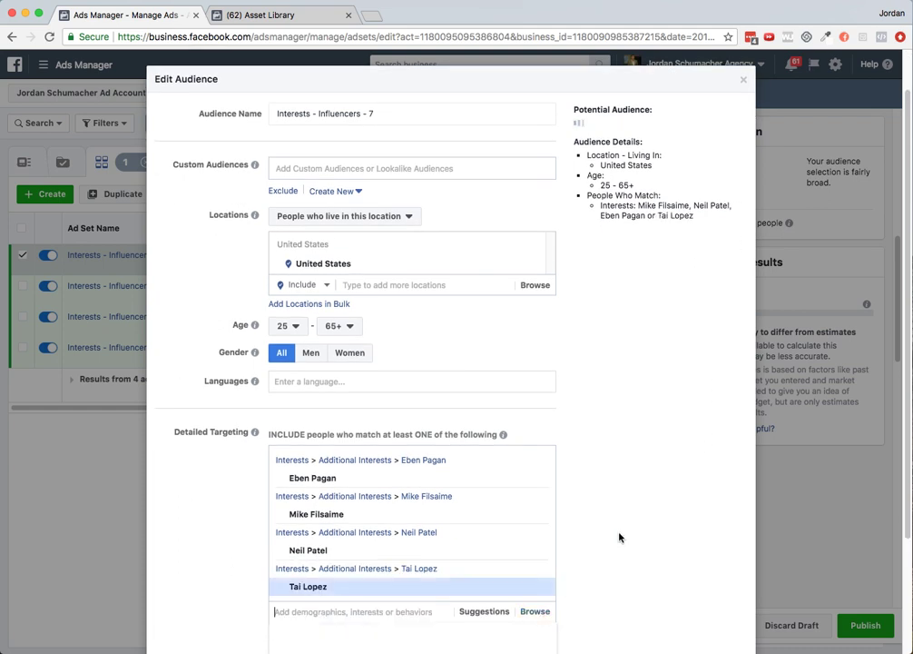
scroll(610, 525, "down", 2)
scroll(610, 525, "down", 2)
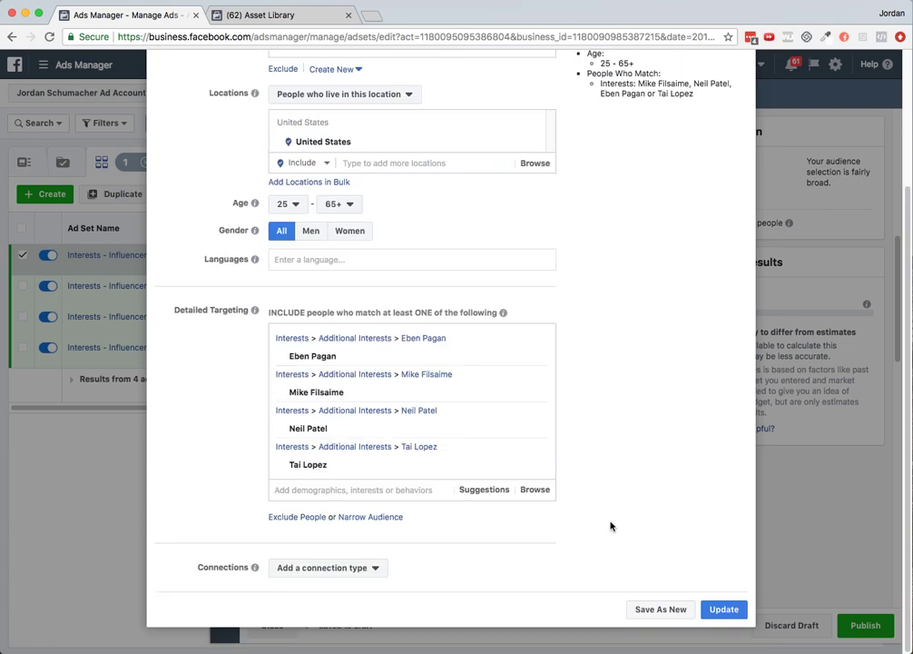
left_click(724, 608)
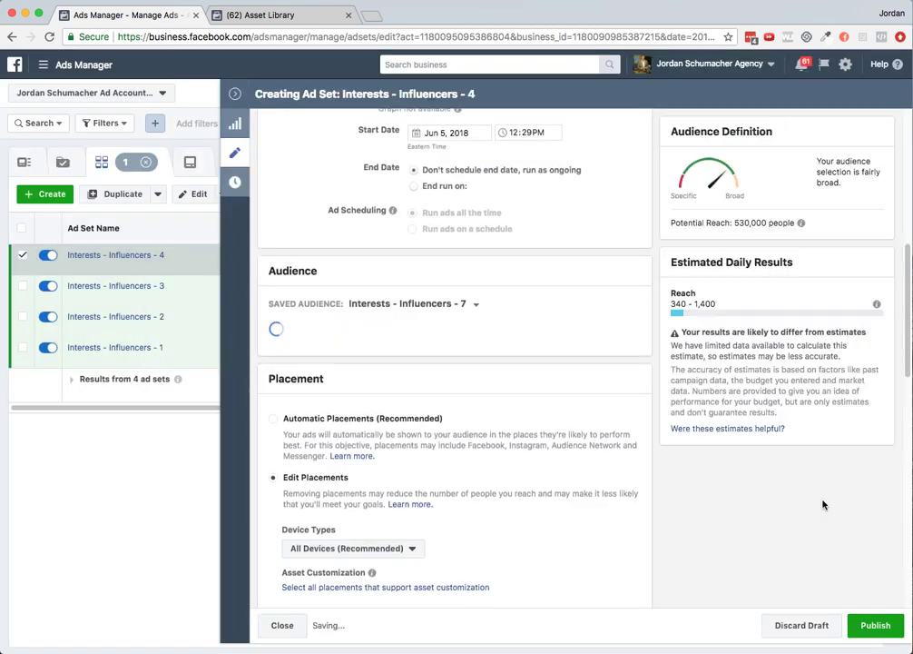
Step: Check the potential reach of the Interests - Influencers - 4 ad set and look over its placement, budget and conversion settings
left_click_drag(736, 222, 795, 223)
left_click(785, 224)
scroll(695, 381, "down", 3)
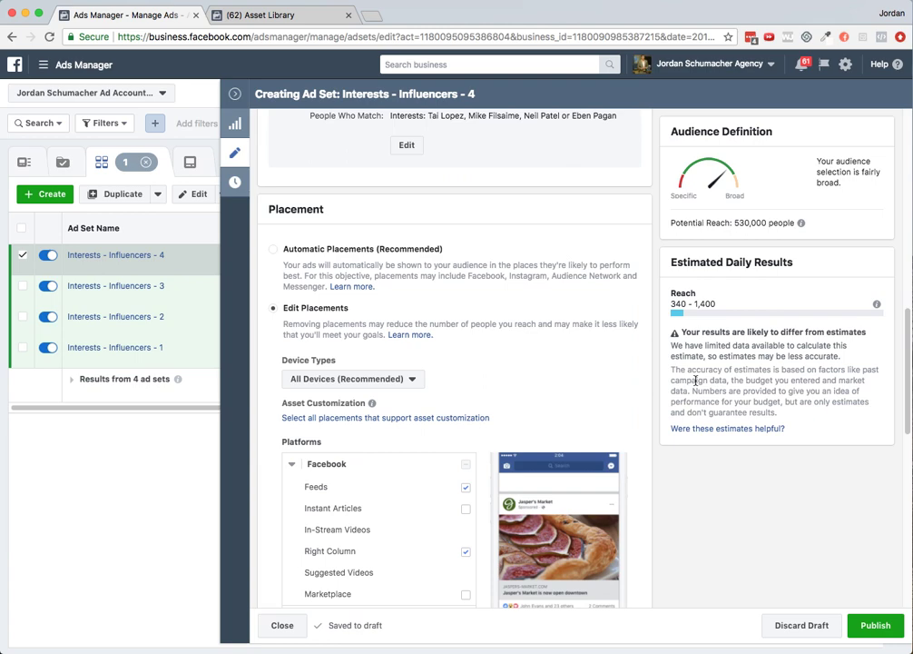
scroll(695, 380, "down", 7)
scroll(690, 392, "up", 15)
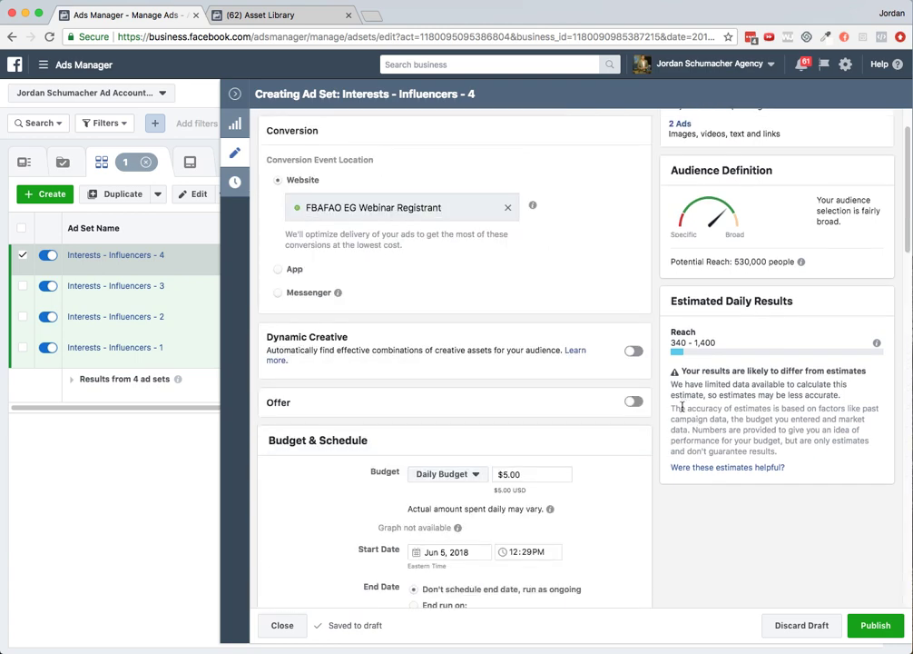
Step: Duplicate the Interests - Influencers - 4 ad set once into the existing campaign and name the copy Interests - Marketing SaaS - 1
left_click(283, 626)
left_click(266, 16)
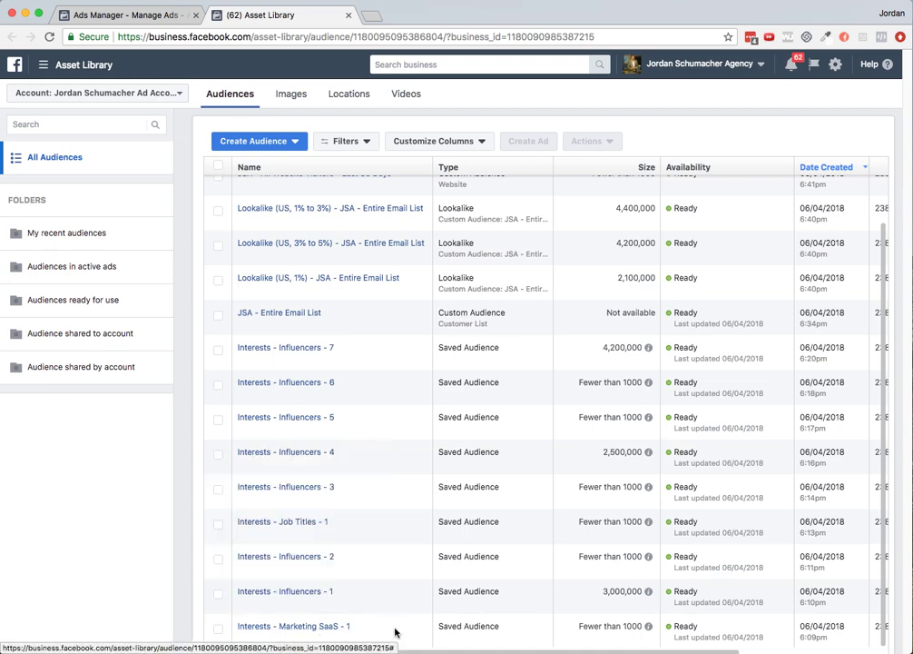
mouse_move(313, 635)
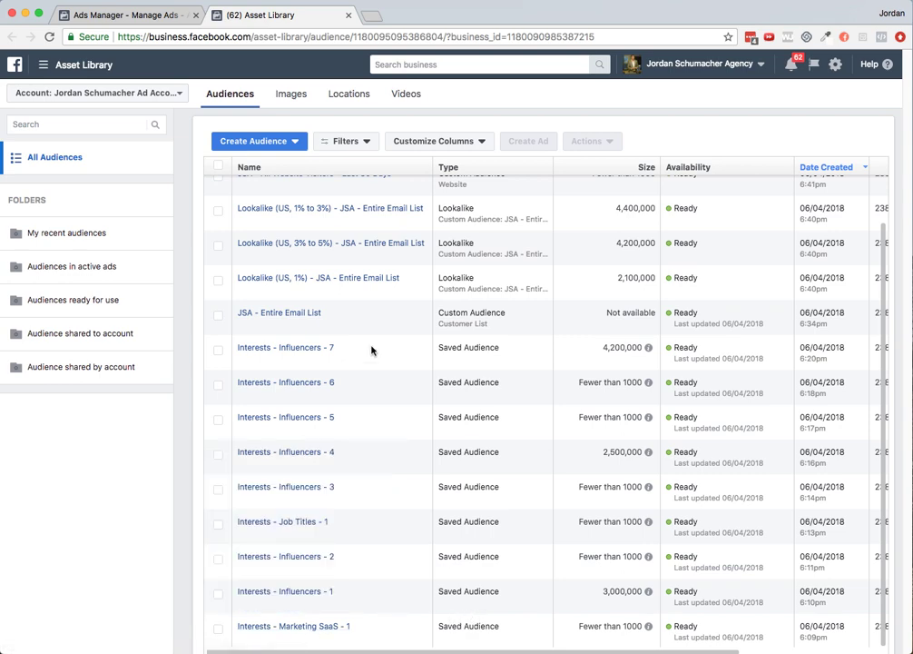
scroll(384, 533, "up", 1)
left_click(134, 20)
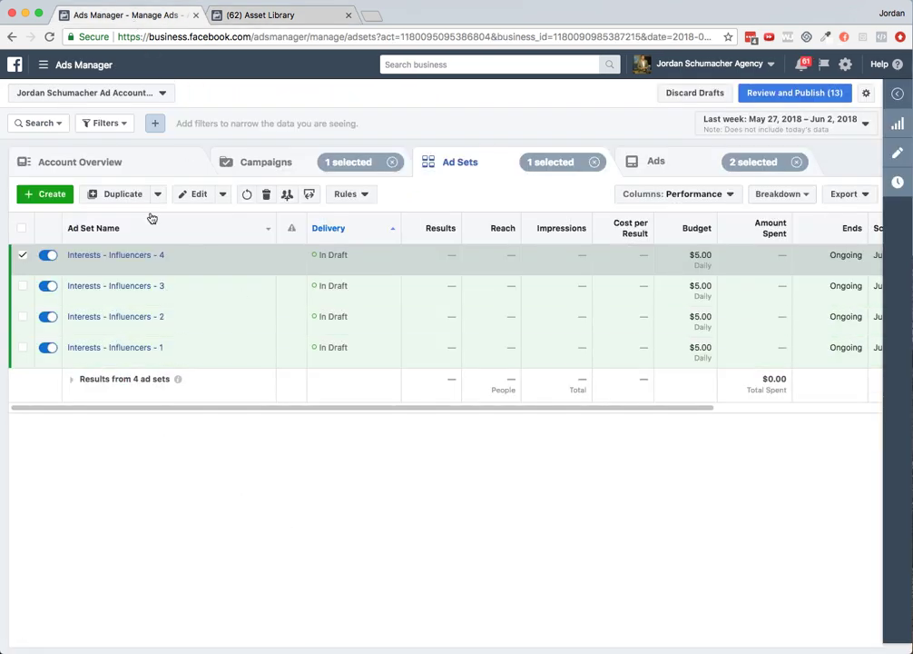
mouse_move(155, 267)
left_click(180, 266)
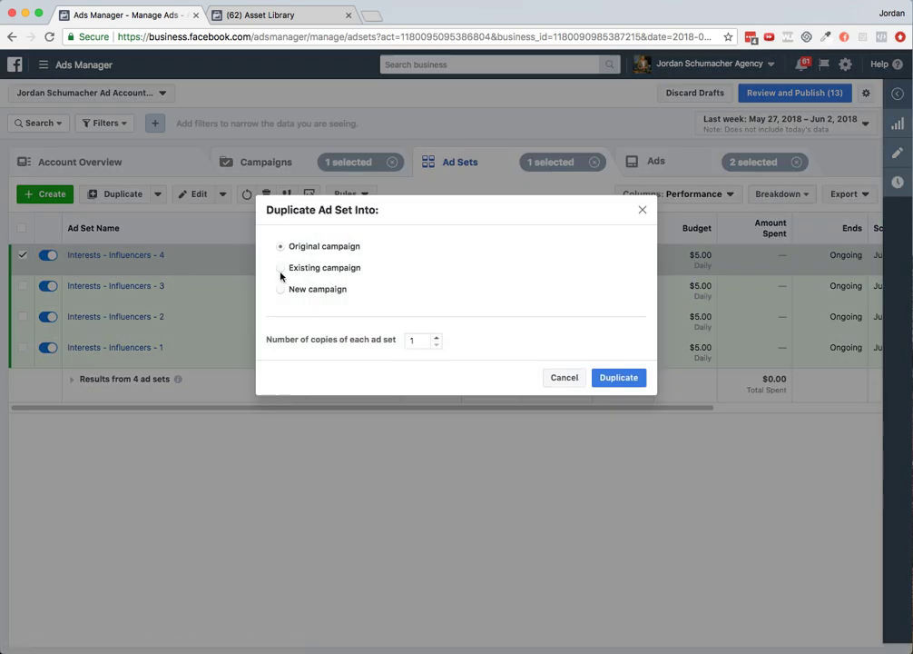
left_click(328, 269)
left_click(621, 390)
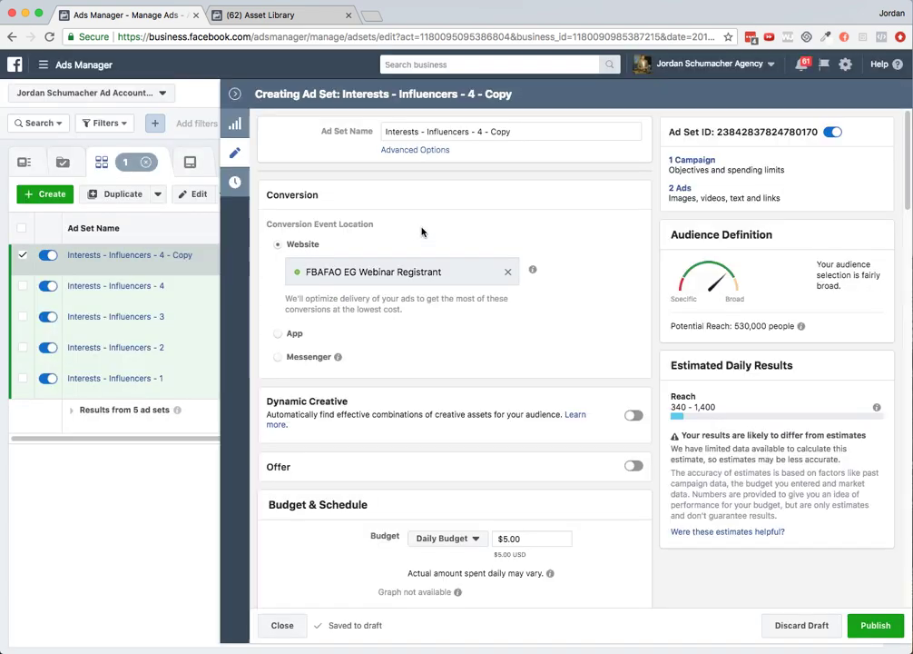
left_click_drag(513, 133, 426, 133)
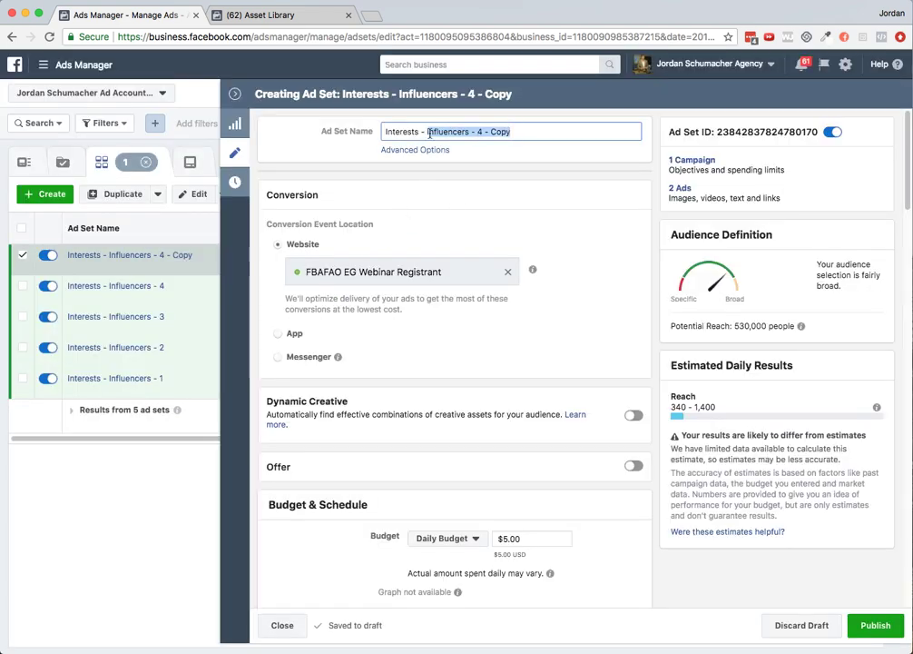
key("BackSpace")
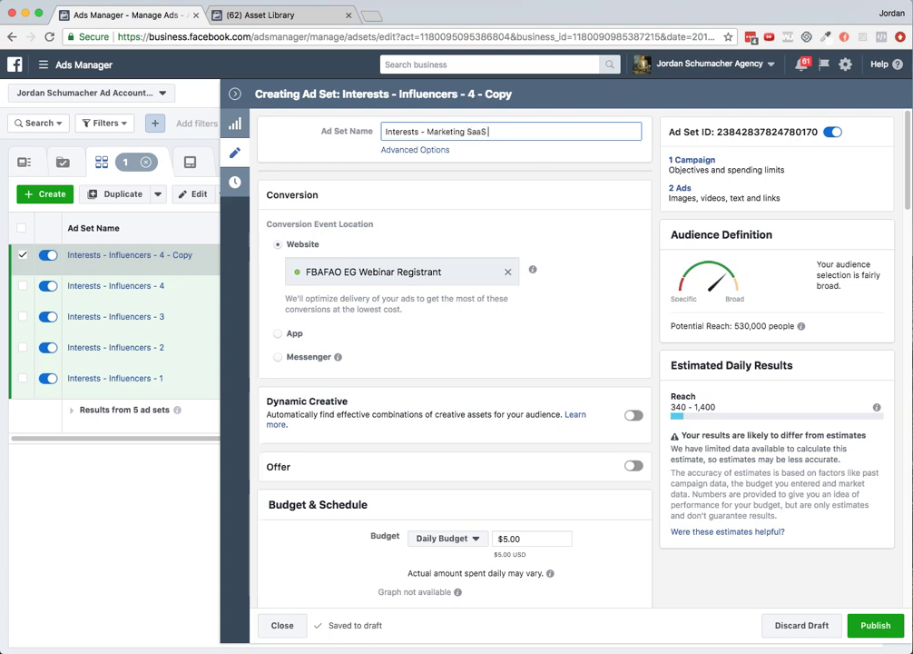
Step: Assign the saved audience Interests - Marketing SaaS - 1 to the Interests - Marketing SaaS - 1 ad set, review its settings and close it
scroll(472, 300, "down", 5)
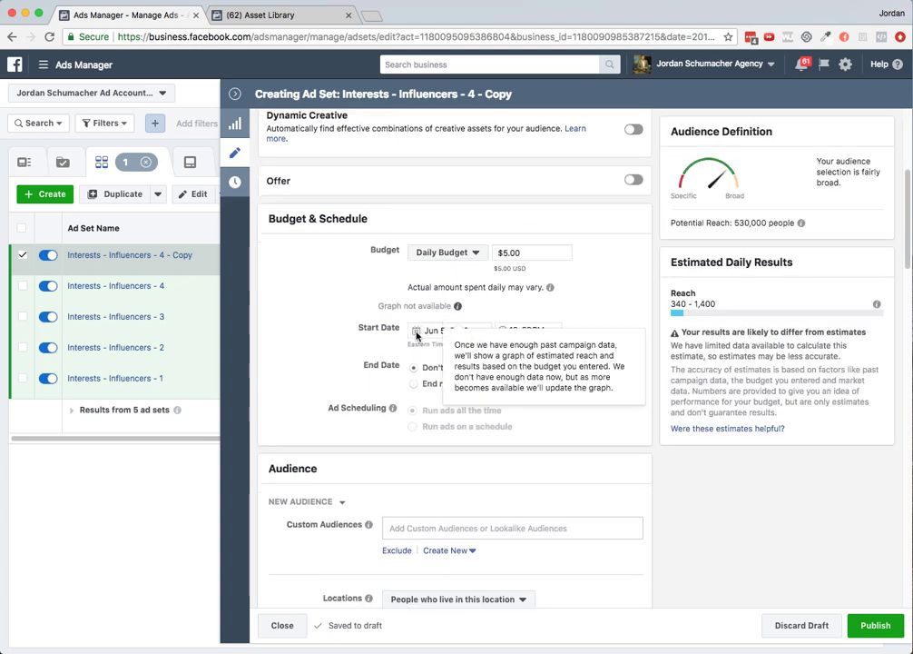
left_click(343, 430)
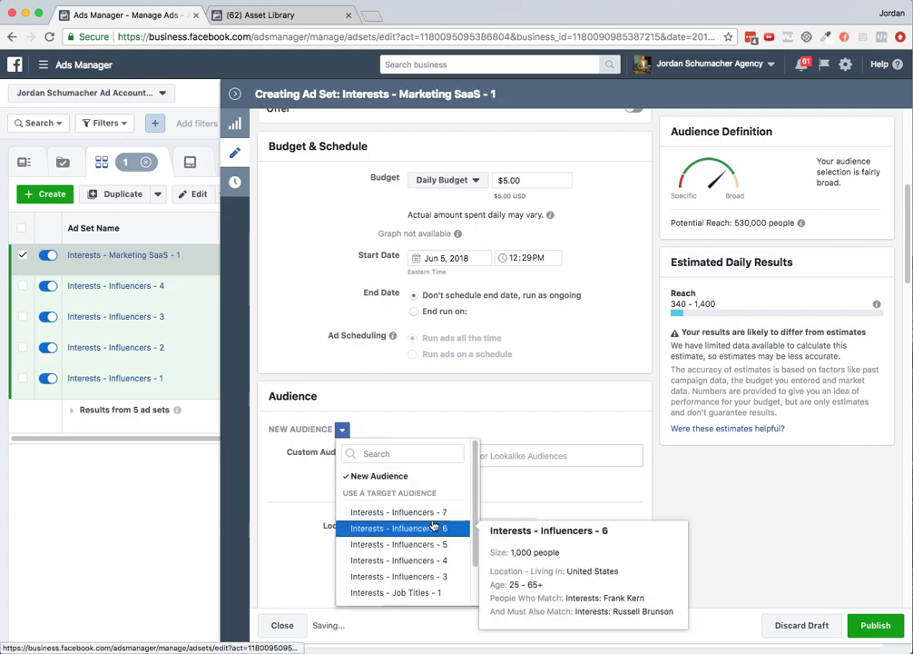
scroll(408, 547, "down", 2)
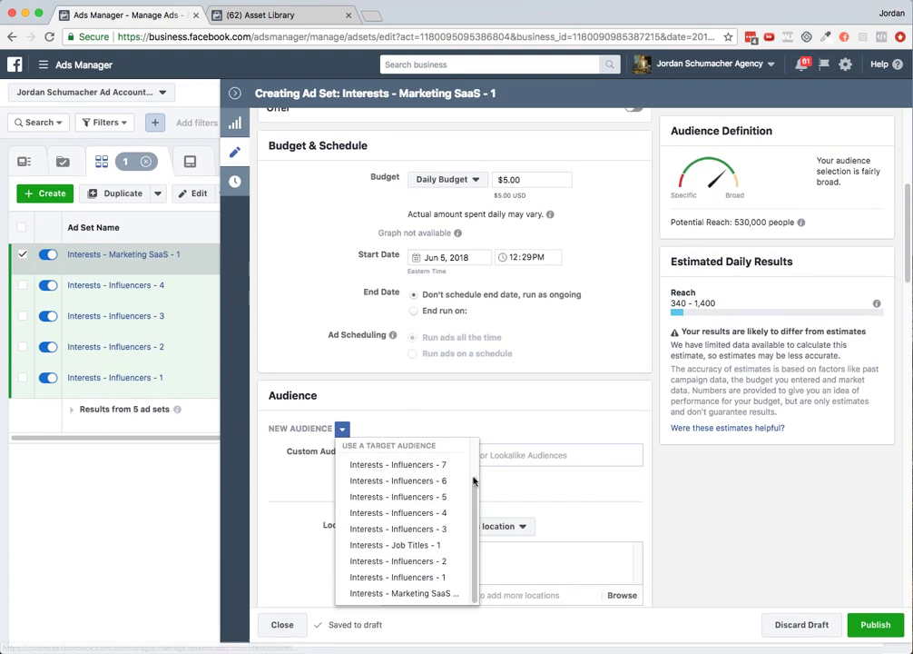
scroll(617, 501, "down", 5)
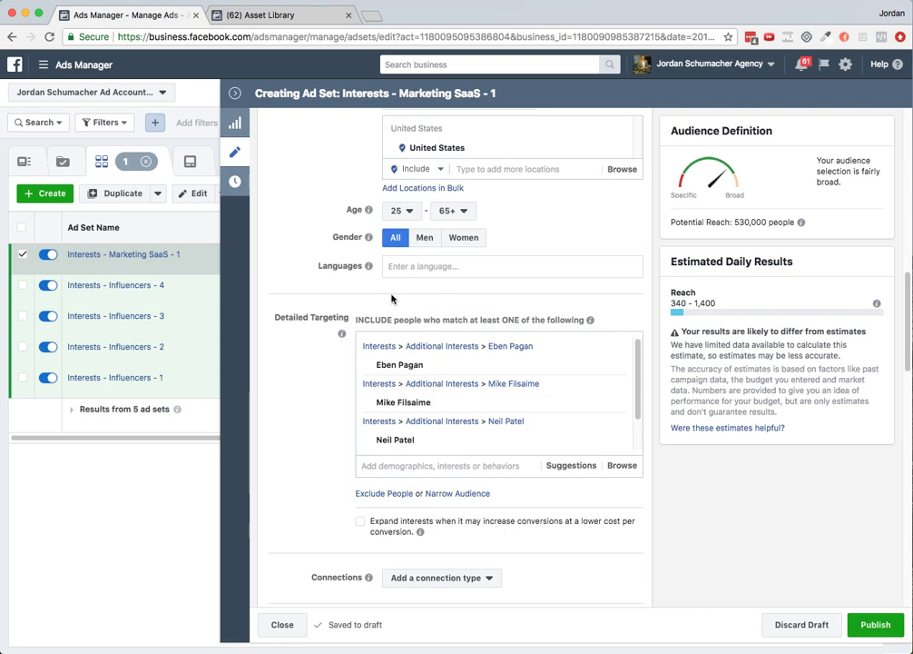
scroll(320, 328, "up", 2)
left_click(341, 174)
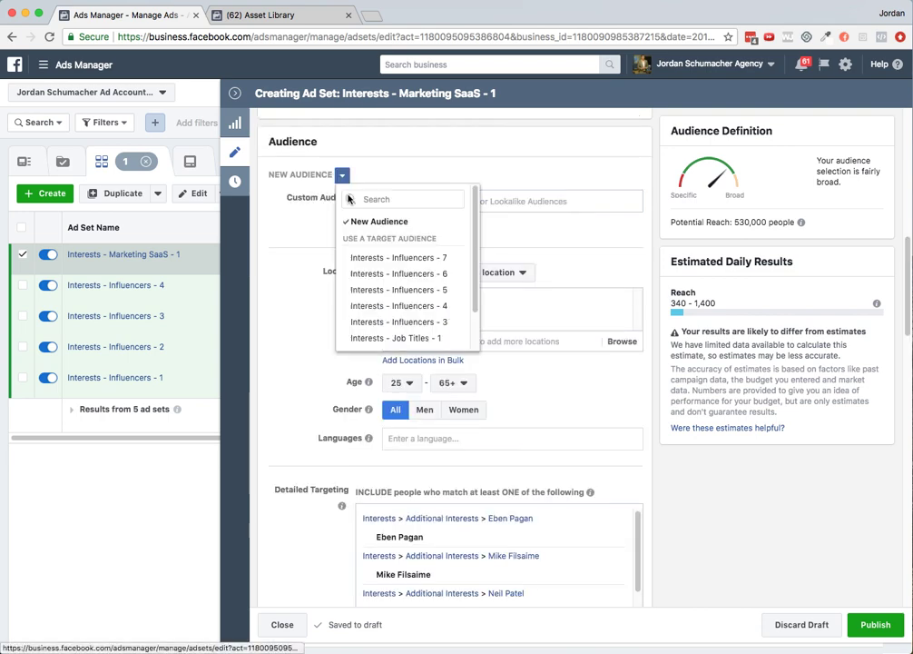
scroll(400, 326, "down", 1)
left_click(408, 338)
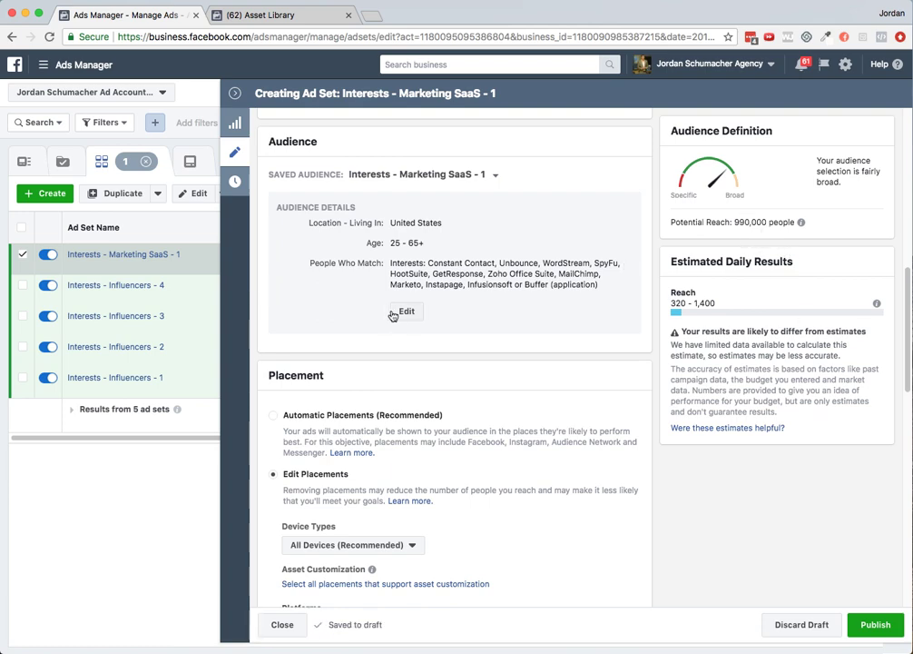
scroll(448, 384, "down", 6)
scroll(448, 384, "up", 3)
scroll(612, 326, "up", 3)
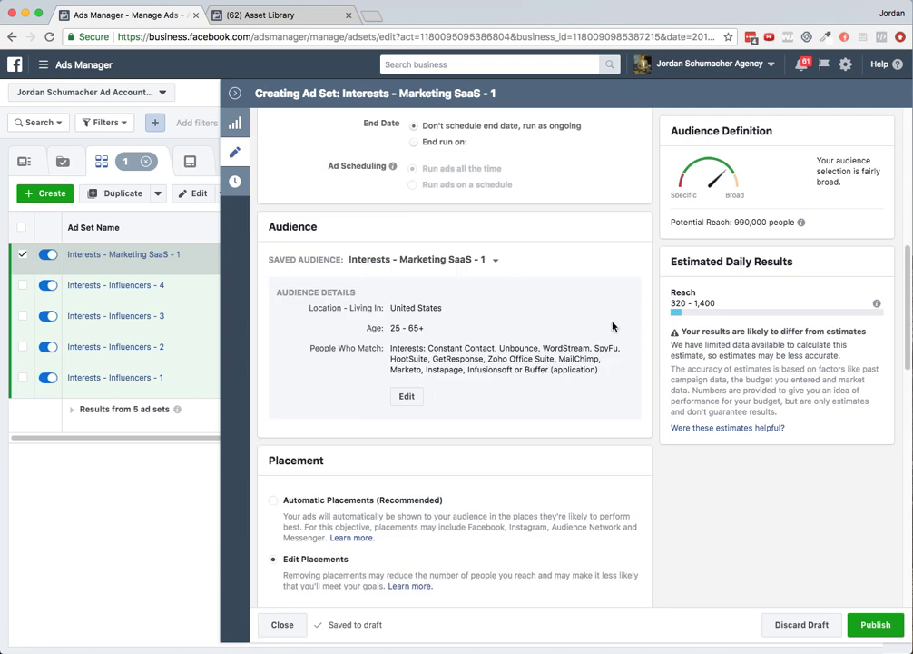
scroll(612, 406, "up", 10)
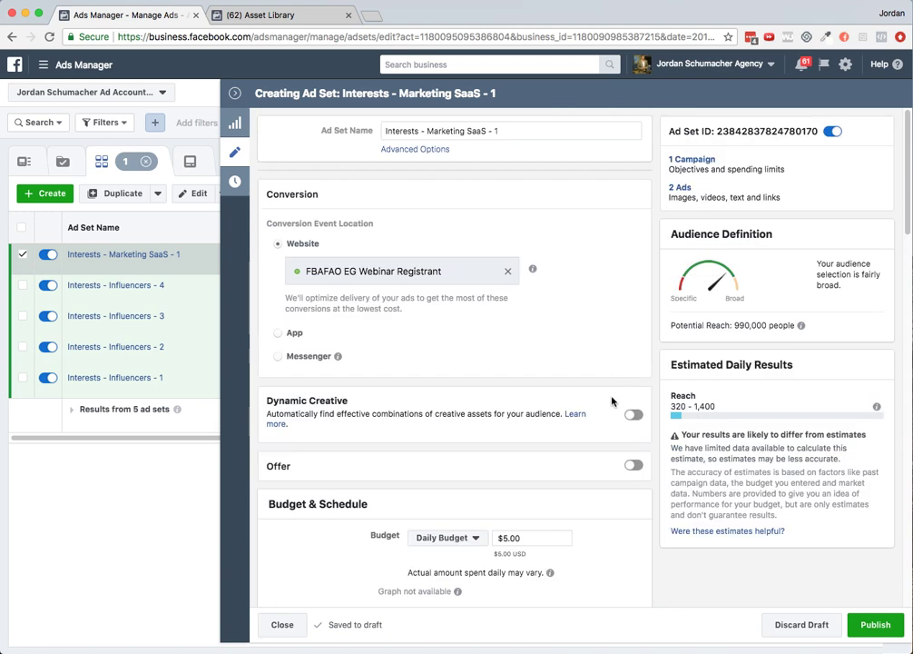
left_click(276, 631)
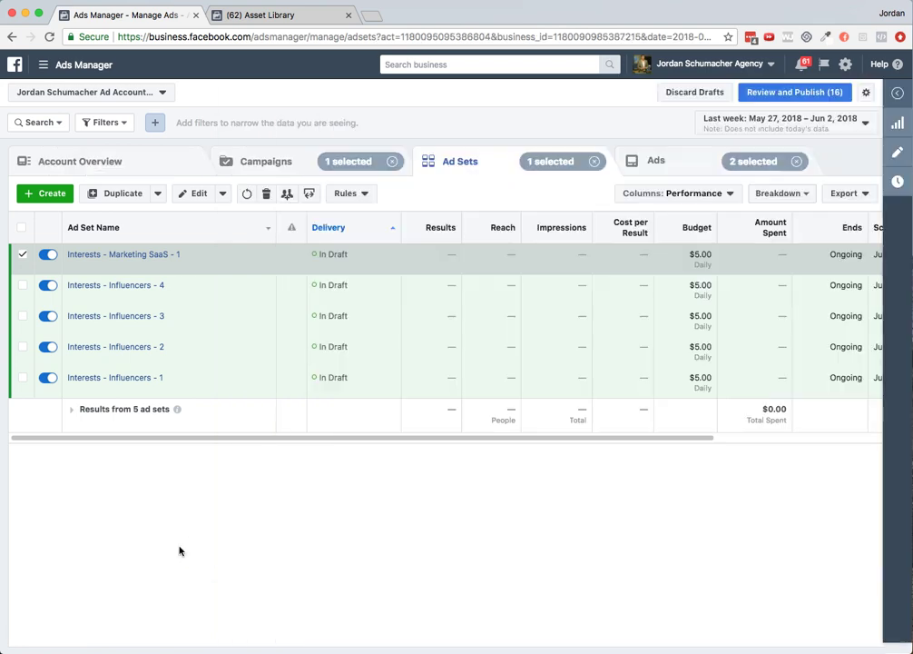
Step: Review the saved audiences in the Asset Library to find the next interest group that still needs an ad set
left_click(261, 15)
scroll(346, 440, "down", 1)
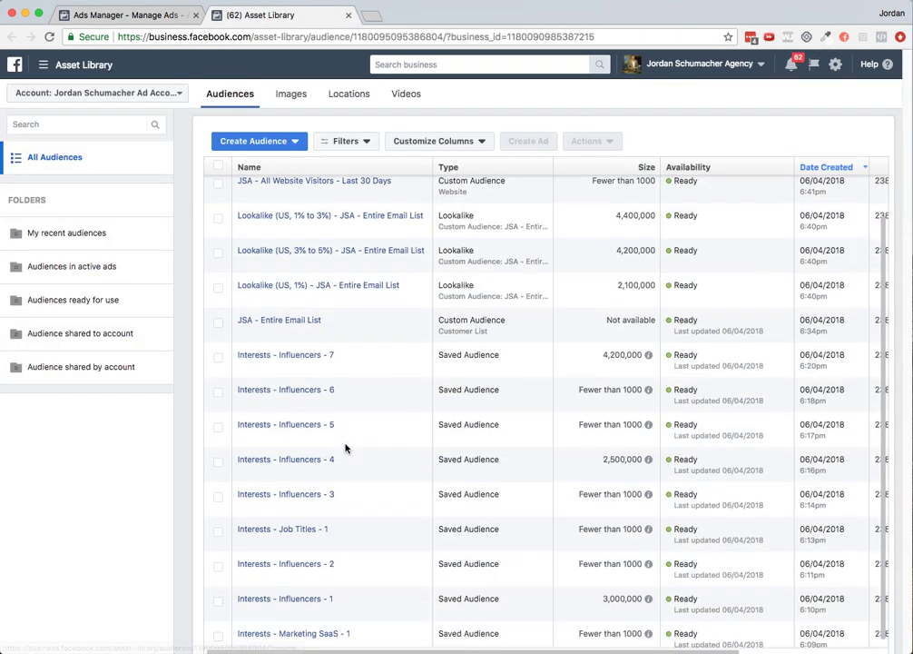
scroll(334, 435, "down", 1)
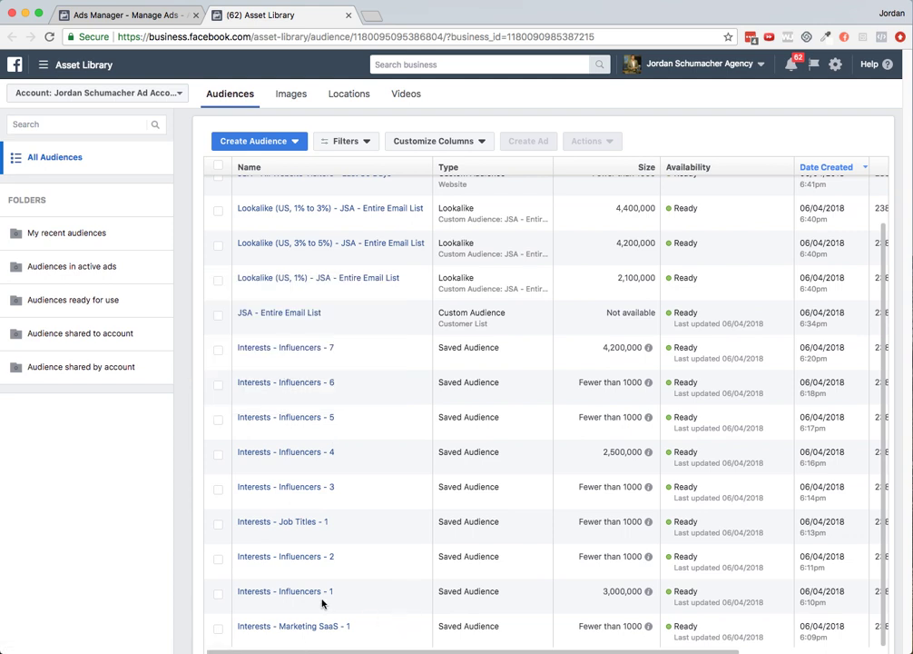
mouse_move(317, 594)
mouse_move(323, 626)
mouse_move(293, 325)
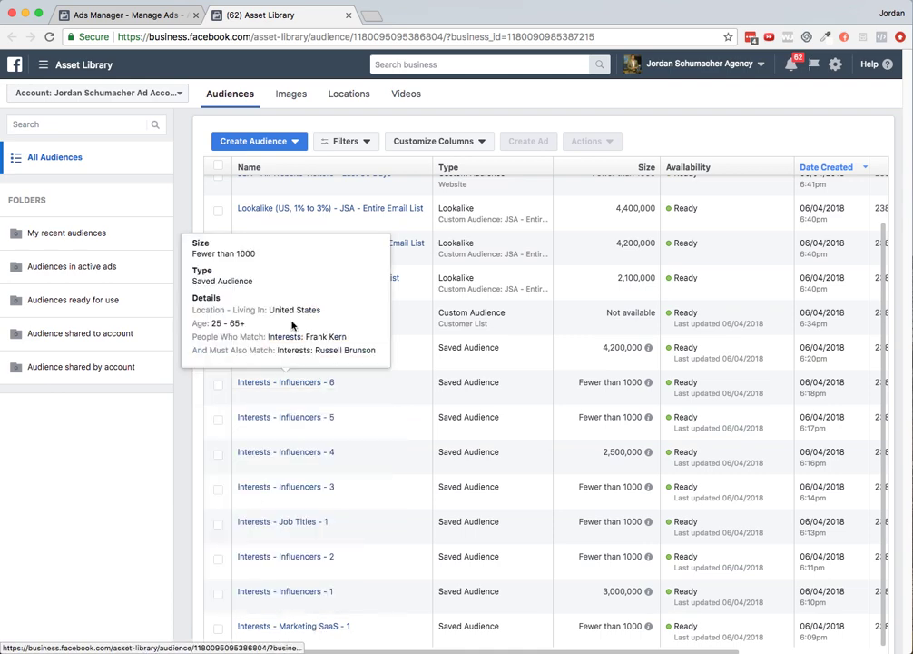
scroll(381, 466, "up", 1)
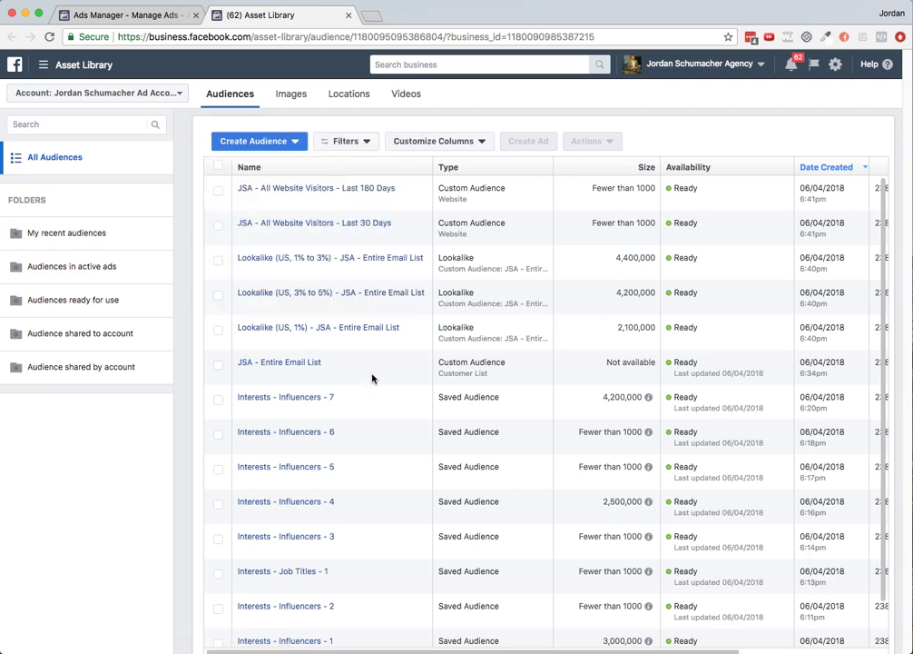
Step: Duplicate the Interests - Marketing SaaS - 1 ad set once into the existing registrant conversions campaign and name the copy Interests - Job Titles - 1
left_click(157, 20)
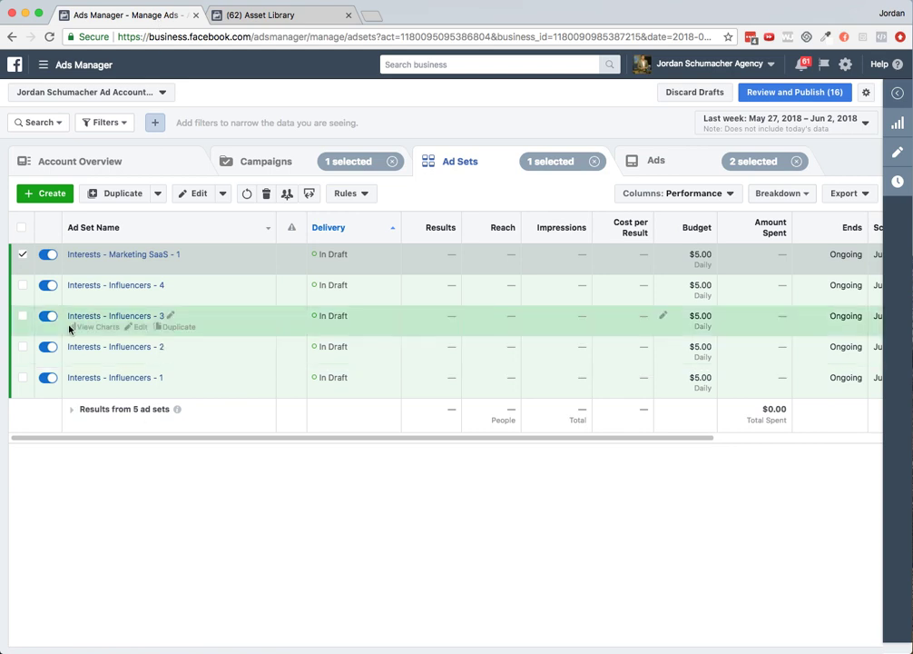
mouse_move(126, 266)
left_click(179, 265)
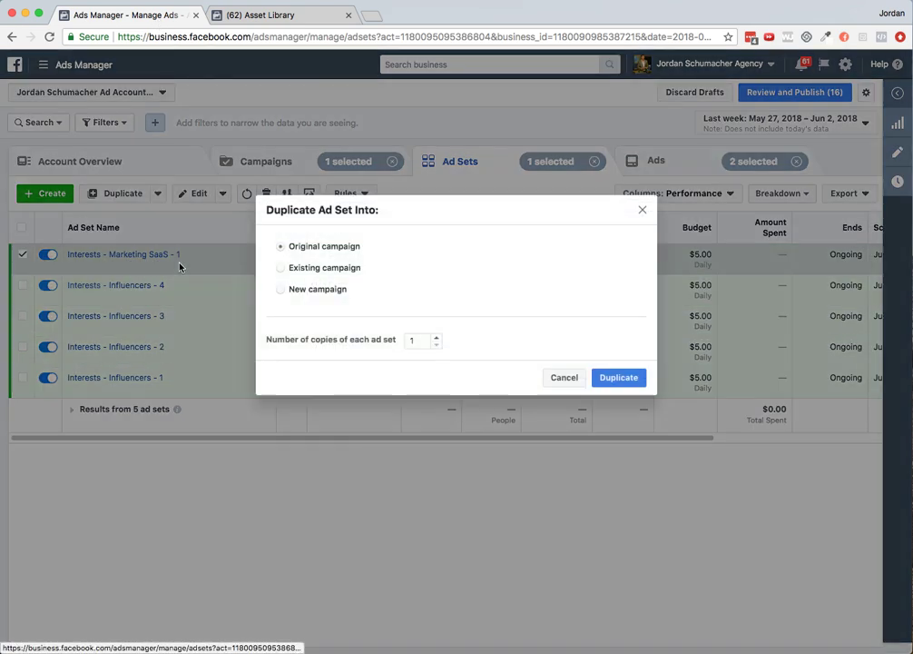
left_click(341, 269)
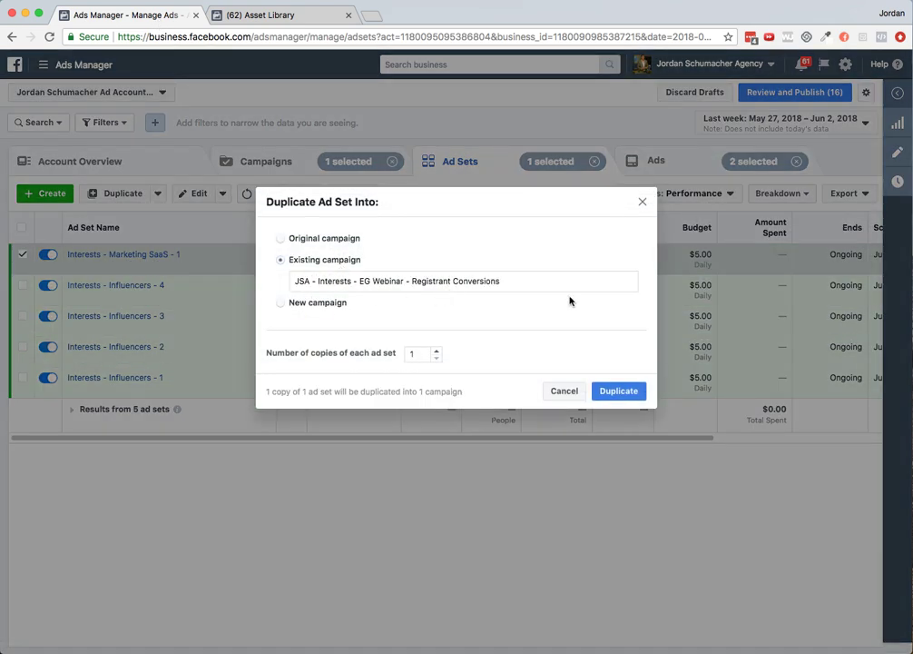
left_click(623, 392)
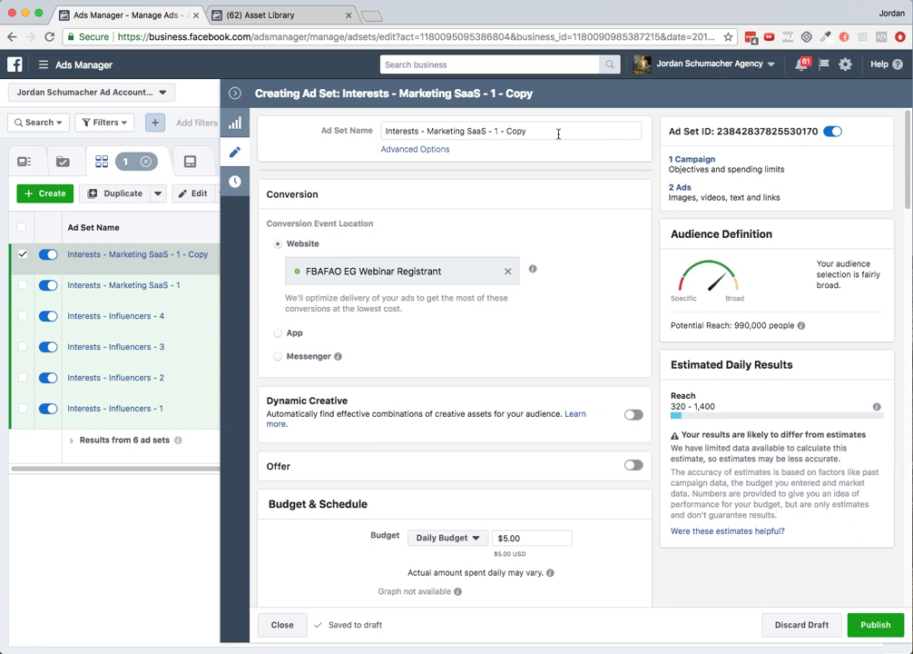
left_click_drag(559, 134, 432, 133)
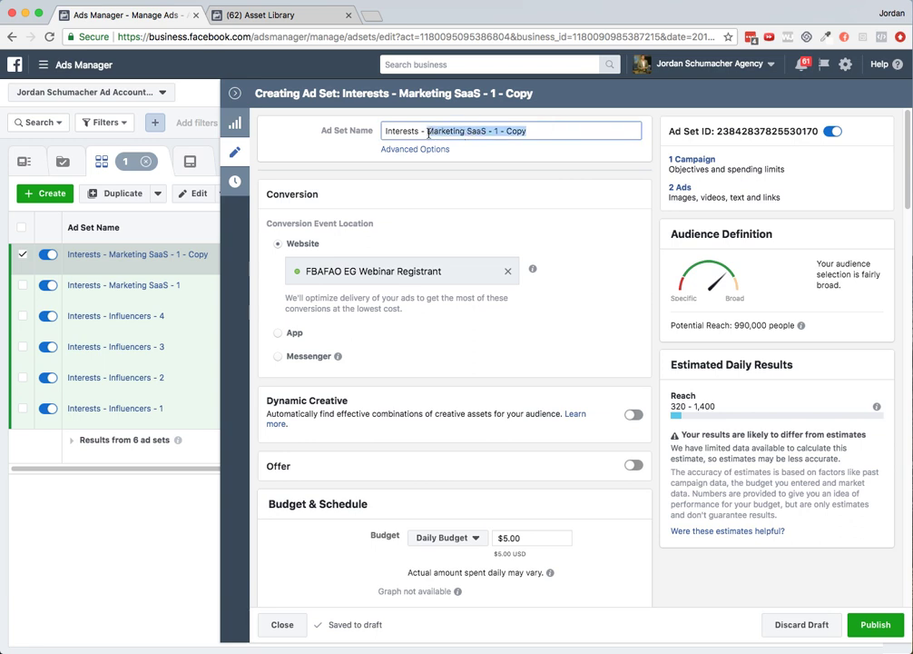
type("Job Titles - 1")
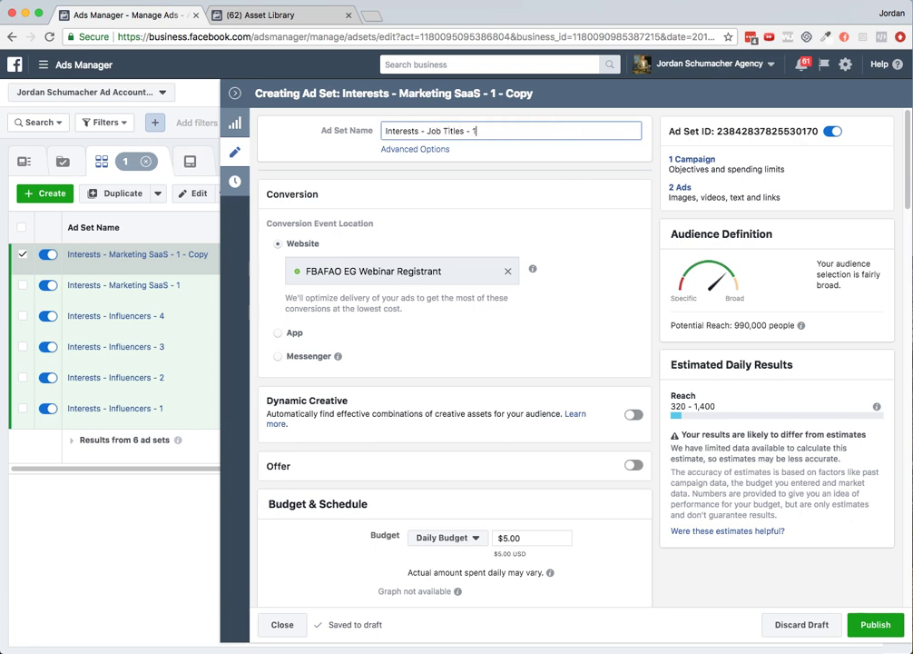
Step: Assign the saved audience Interests - Job Titles - 1 to the Interests - Job Titles - 1 ad set
scroll(589, 418, "down", 5)
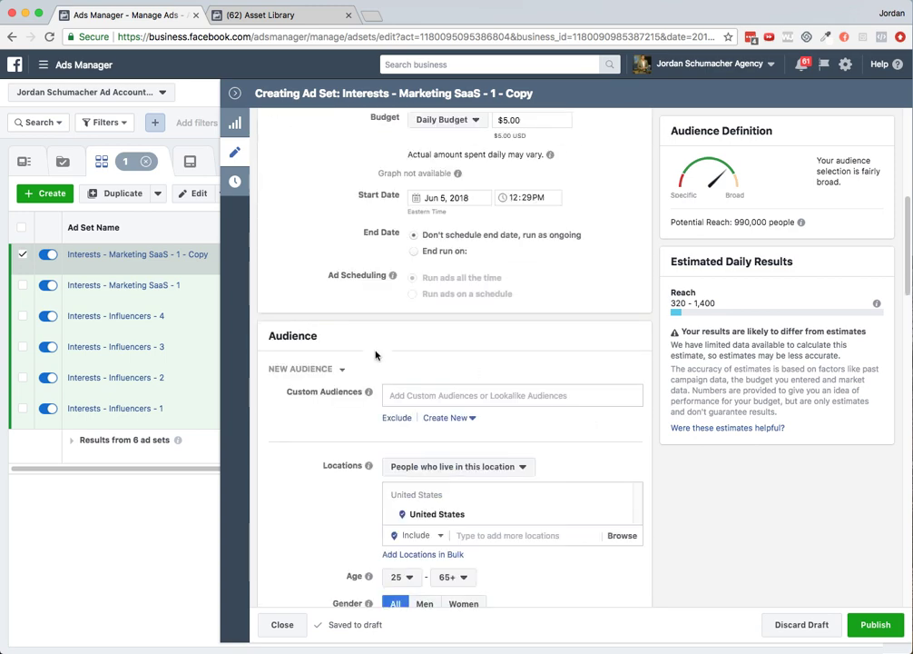
scroll(439, 343, "down", 3)
left_click(341, 166)
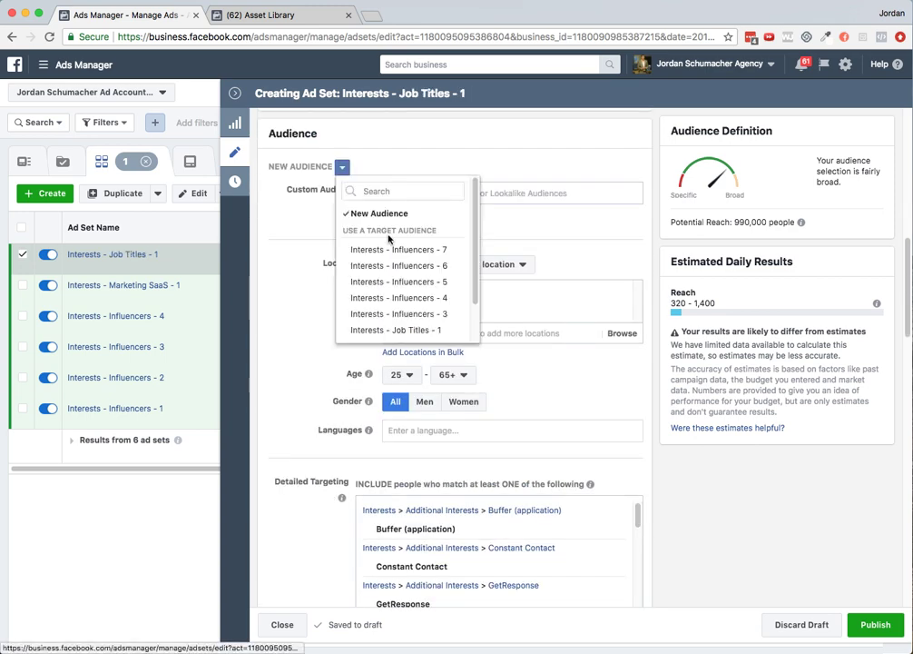
left_click(434, 329)
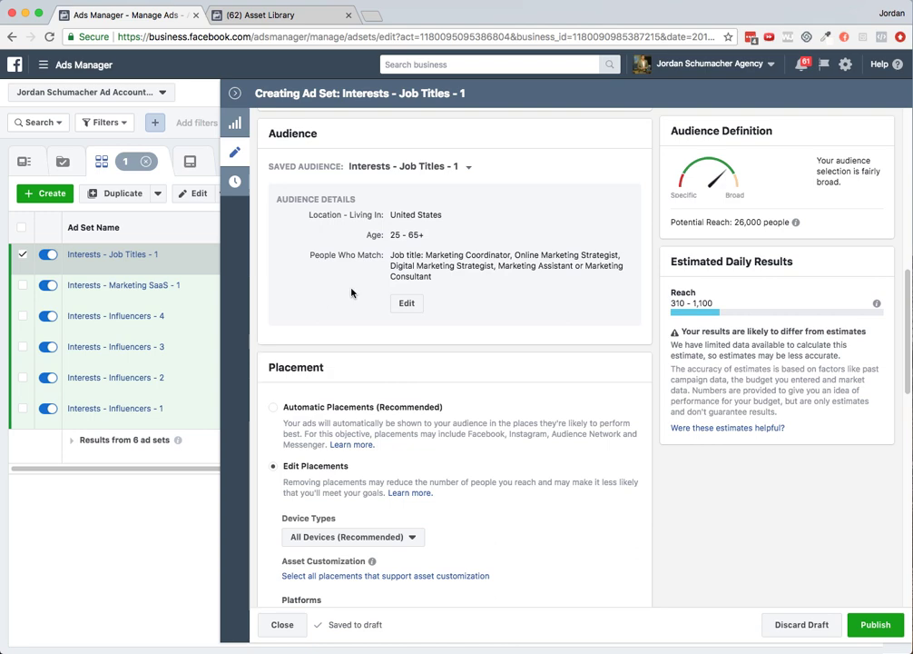
Step: Examine the Interests - Job Titles - 1 audience definition without editing it, and look over the ad set's placement and delivery settings
left_click(406, 303)
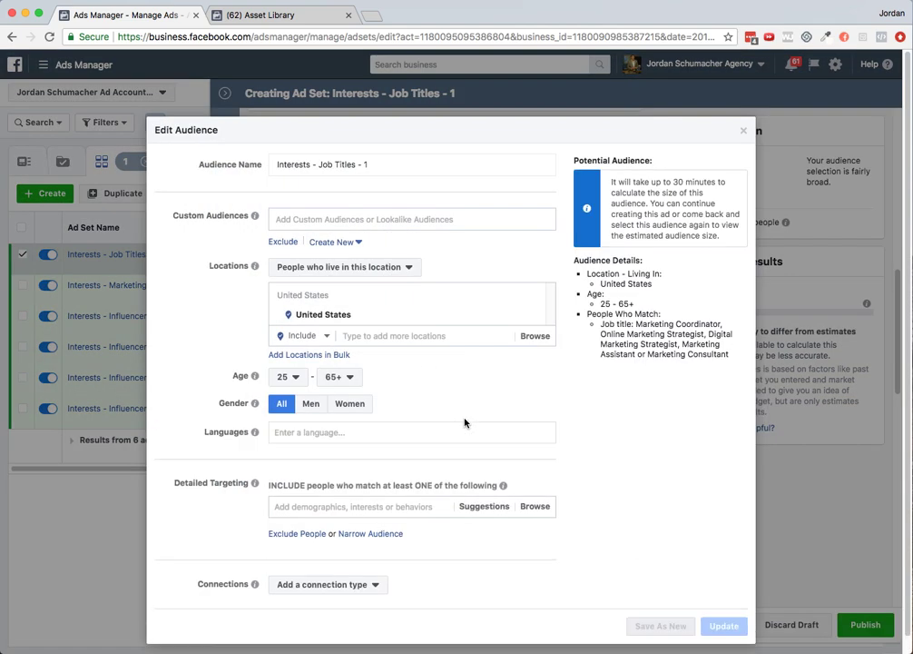
scroll(464, 422, "down", 1)
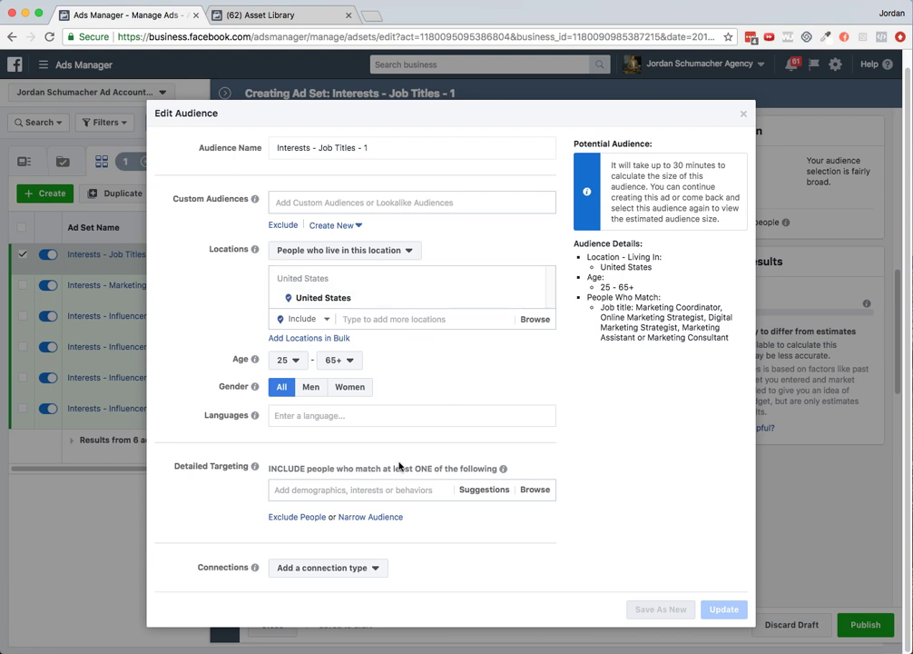
scroll(400, 466, "up", 1)
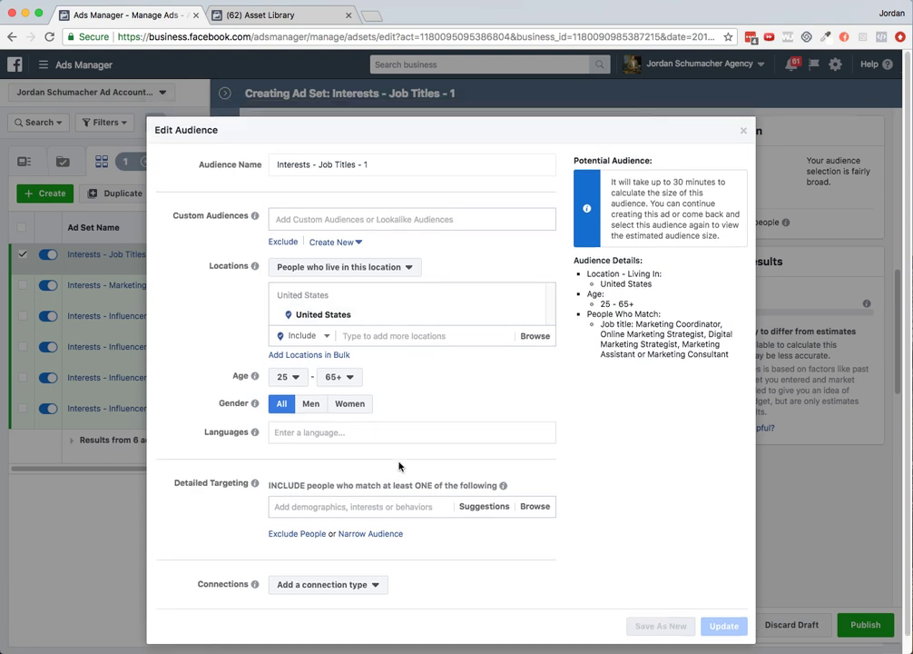
scroll(399, 466, "down", 1)
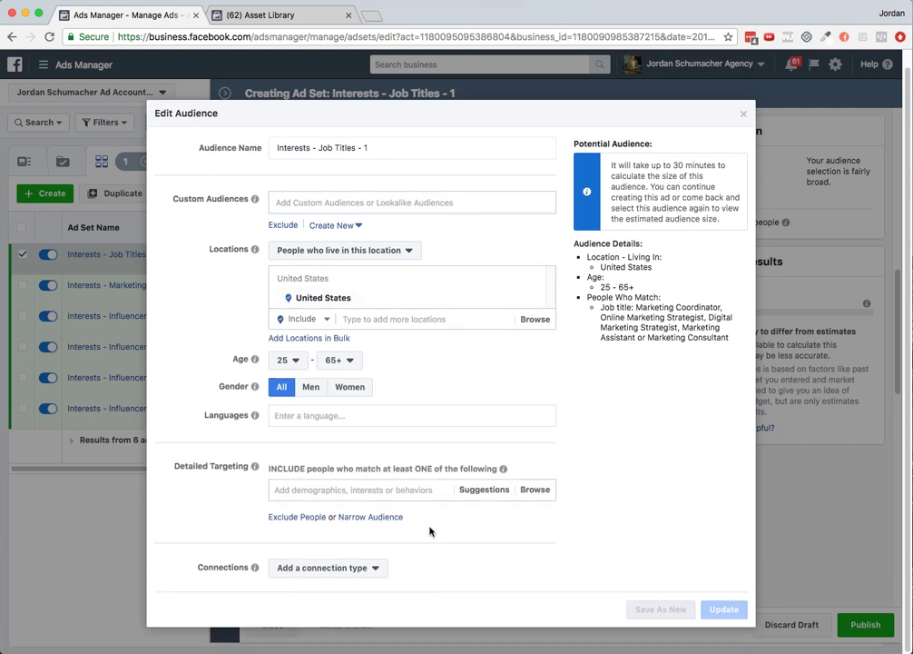
left_click(743, 114)
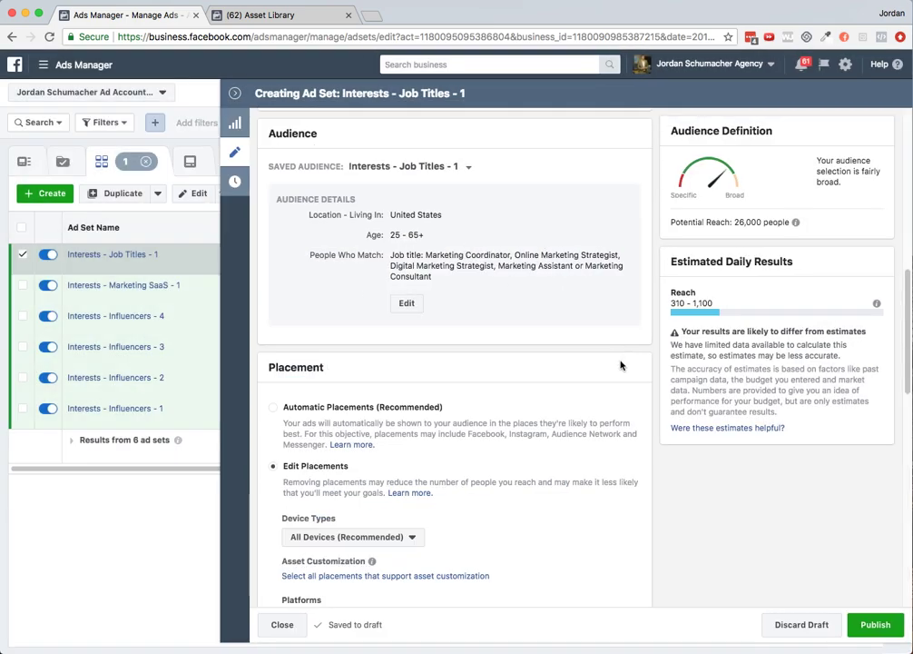
scroll(565, 363, "down", 10)
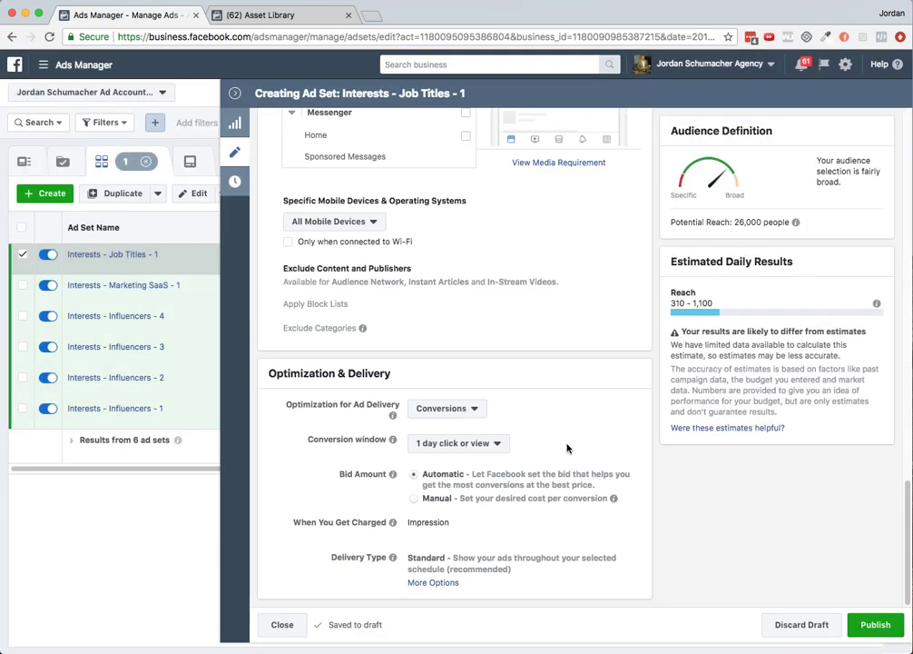
Step: Check the potential reach of the Interests - Job Titles - 1 ad set and close its editor
scroll(567, 454, "up", 15)
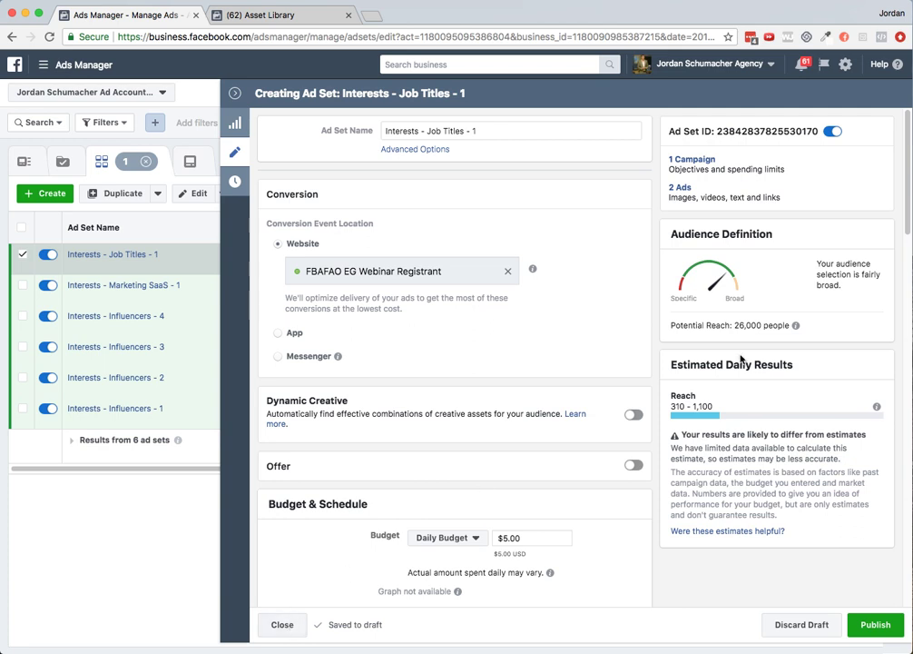
left_click_drag(714, 325, 786, 325)
mouse_move(792, 326)
left_click(283, 626)
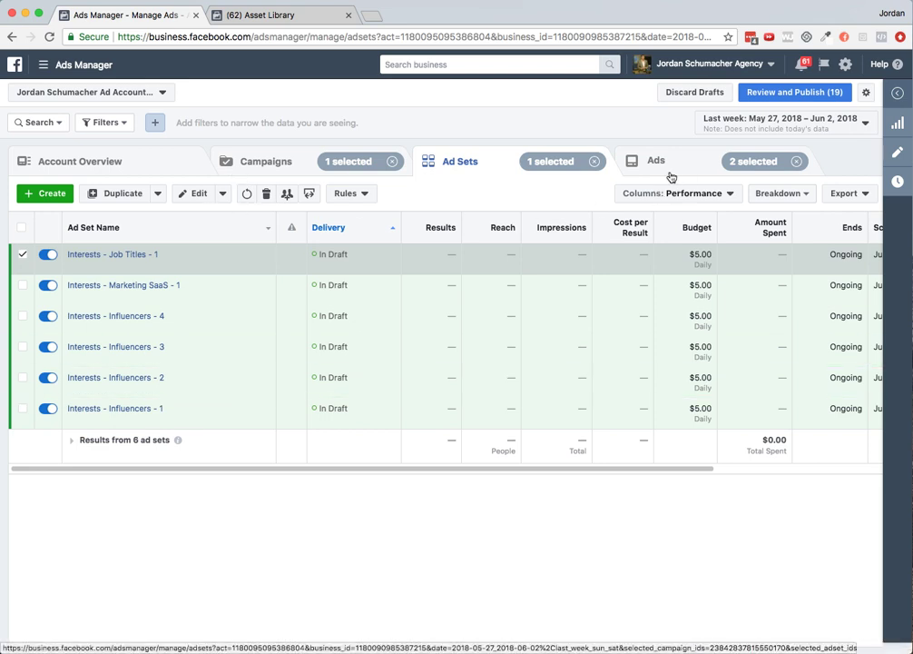
Step: Deselect the Interests - Job Titles - 1 ad set and look over the campaign's ads, ad sets and campaign listing
left_click(22, 255)
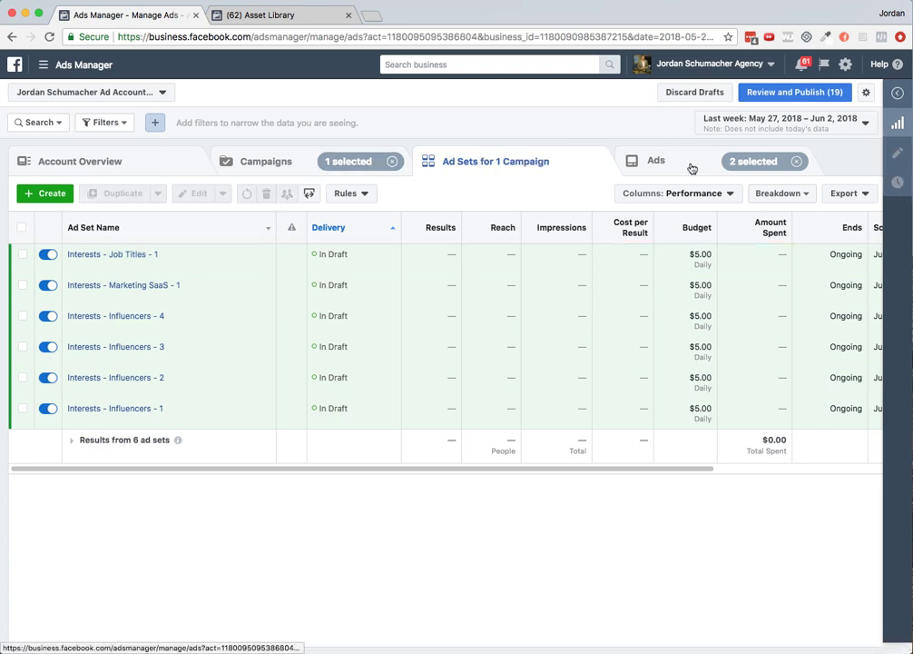
left_click(696, 168)
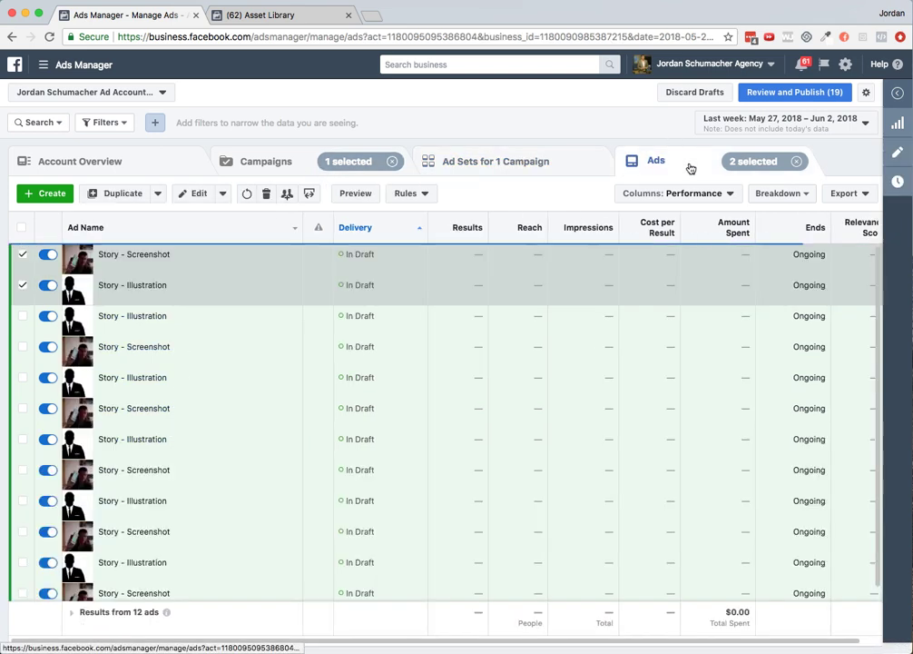
left_click(467, 161)
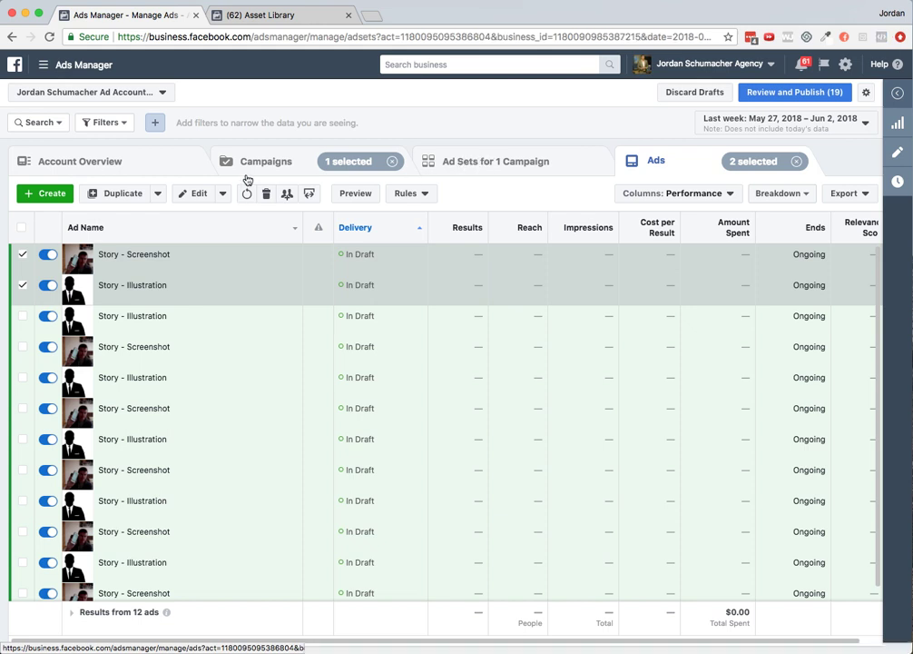
left_click(251, 171)
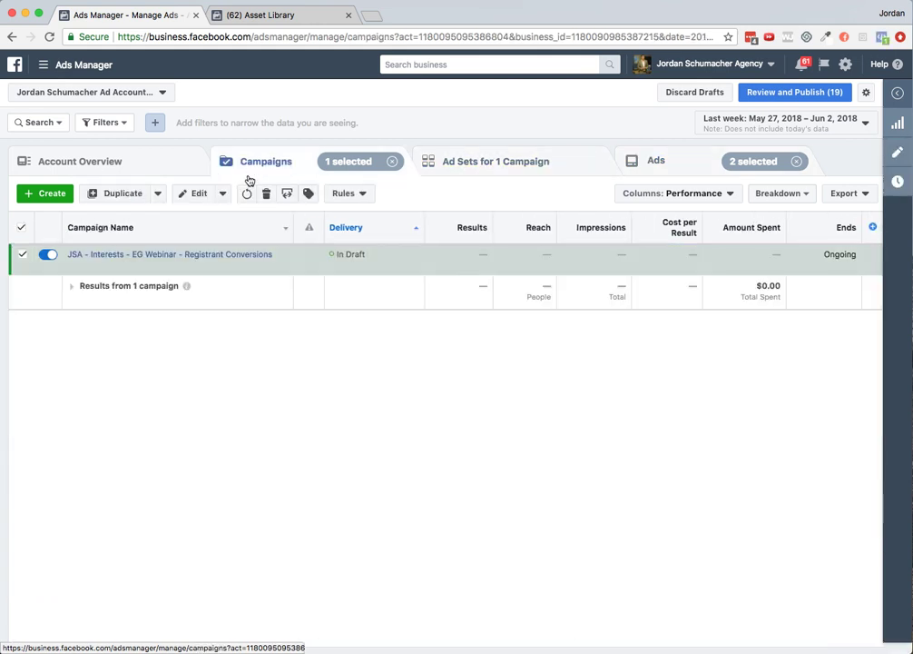
Step: Open the draft review for publishing and examine the campaign, ad sets and ads included in it
left_click(802, 99)
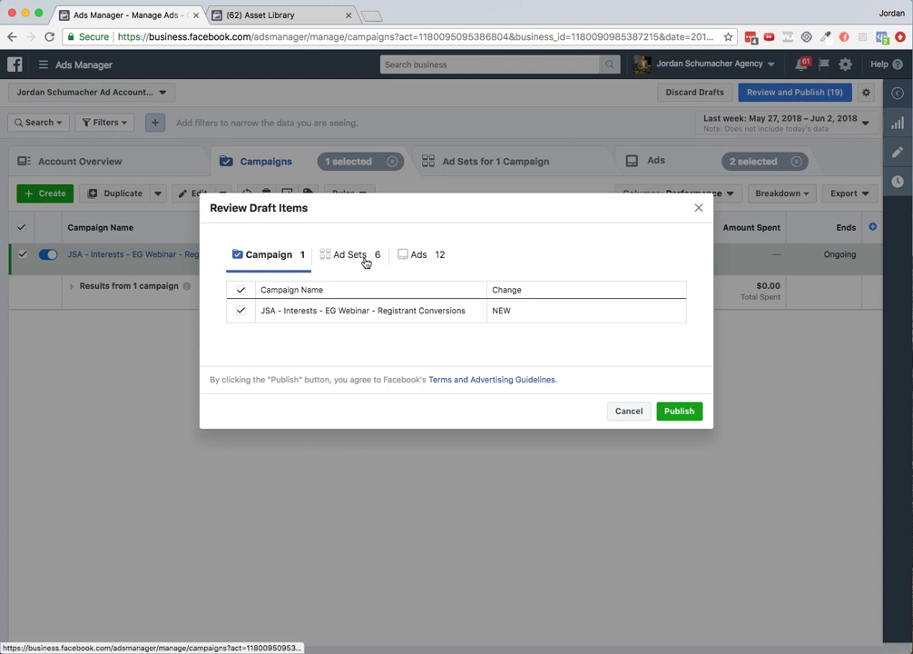
left_click(366, 261)
left_click(434, 210)
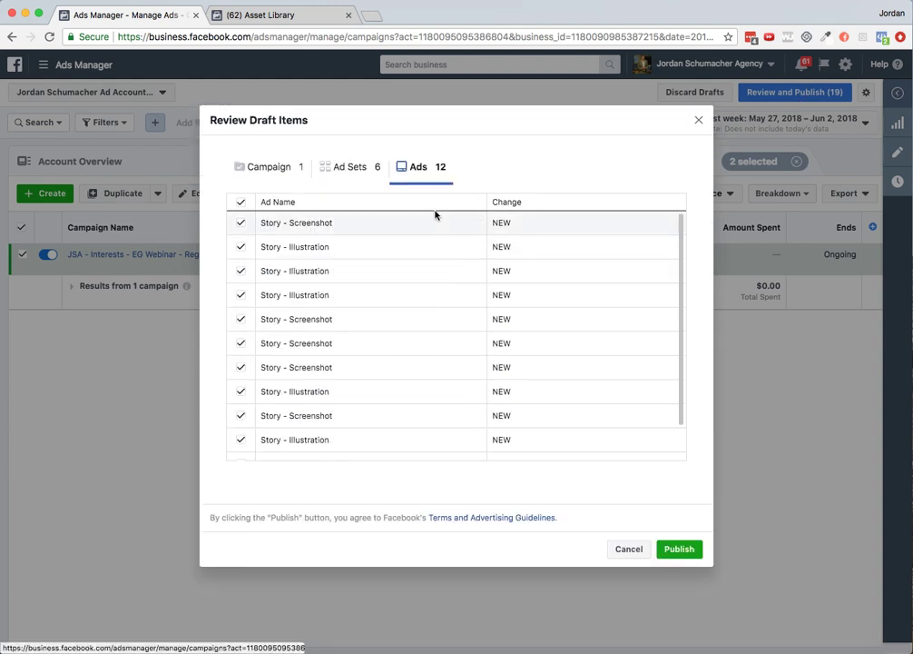
left_click(350, 167)
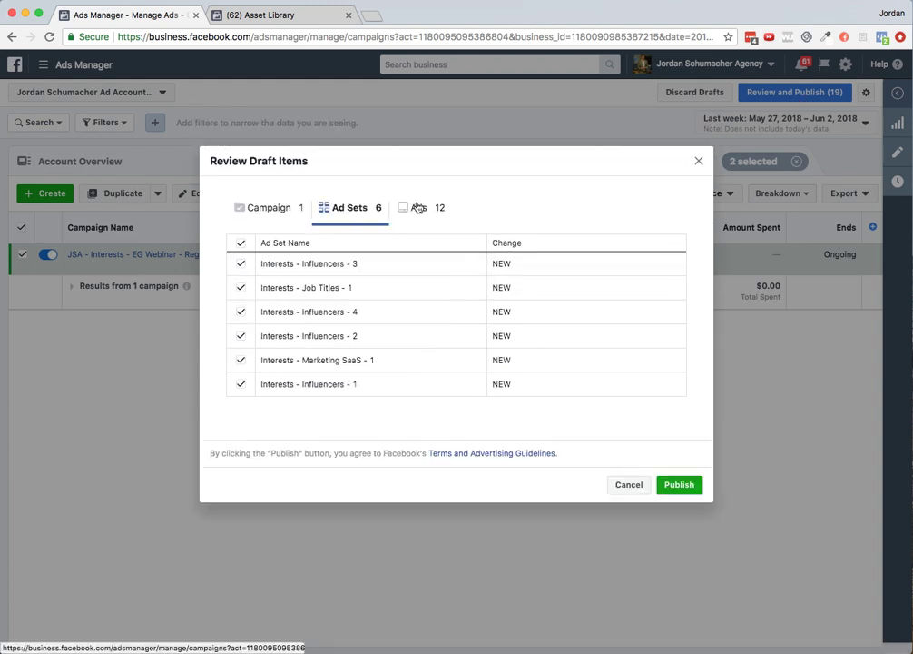
left_click(418, 207)
left_click(349, 181)
left_click(274, 207)
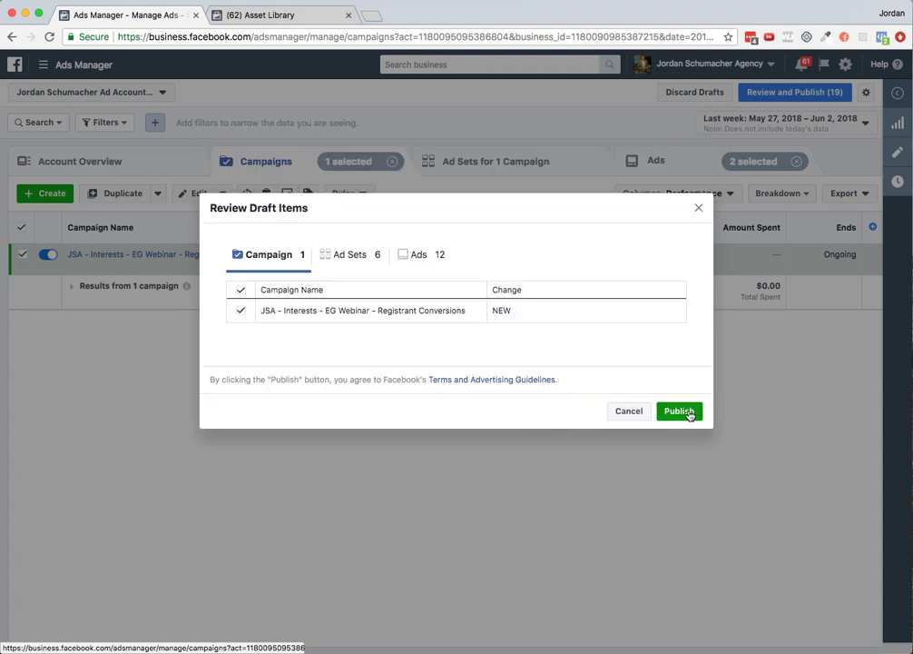